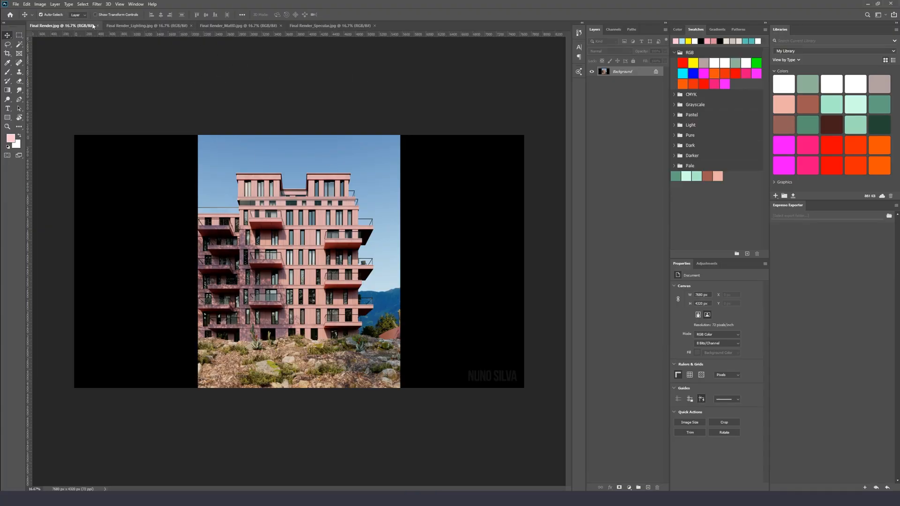
Examine the Lighting, MultiID and Specular render pass documents alongside the final render
click(141, 25)
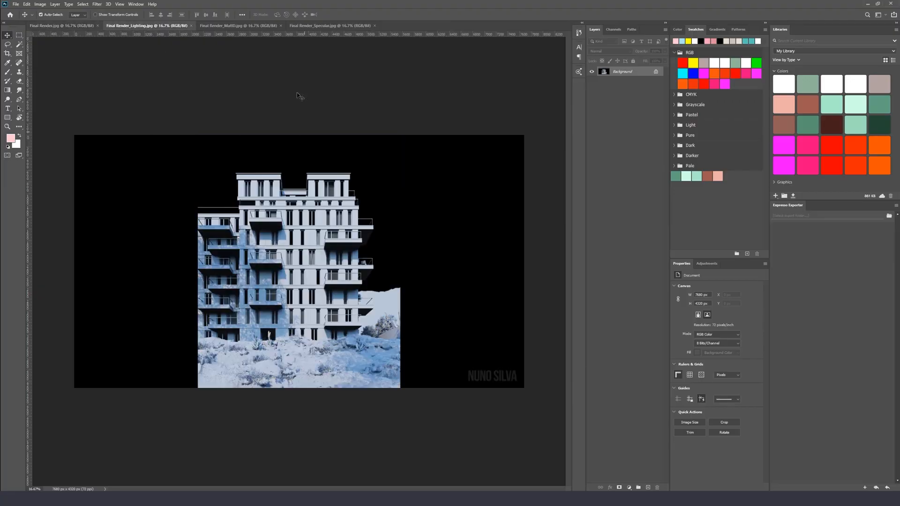
click(239, 25)
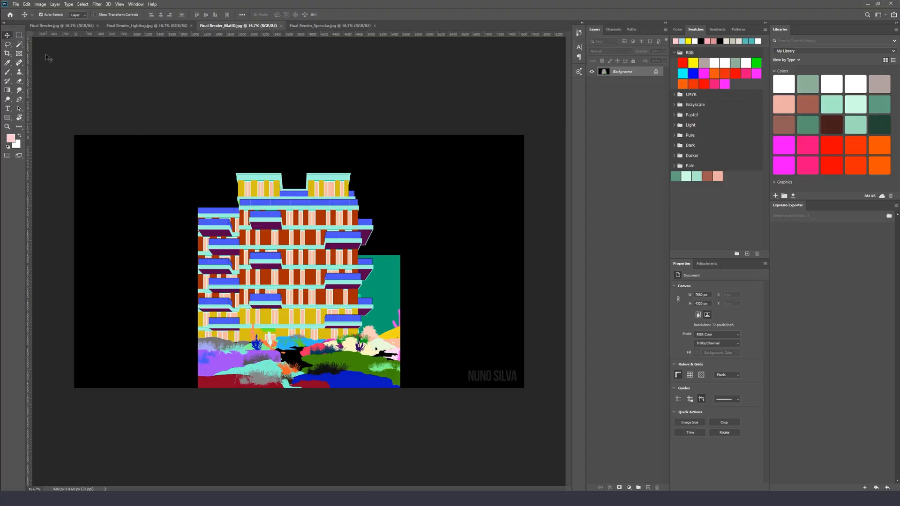
click(19, 44)
click(225, 187)
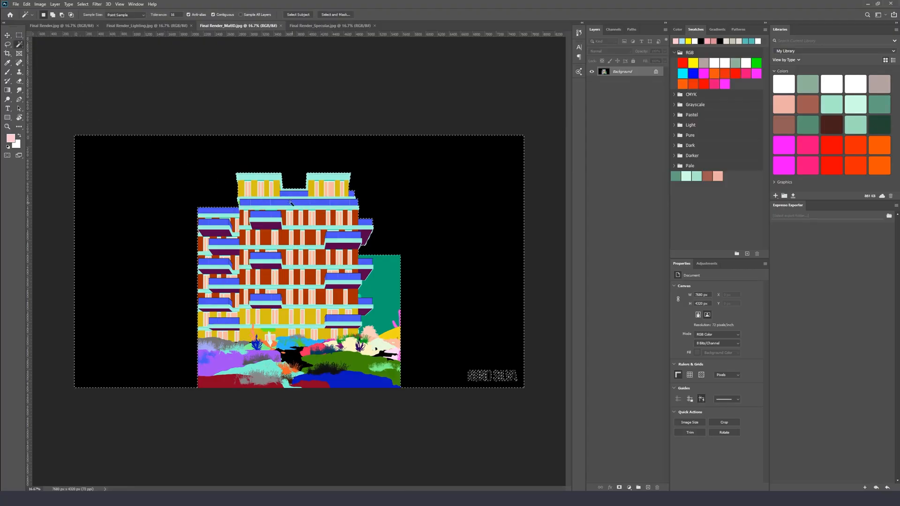
click(294, 194)
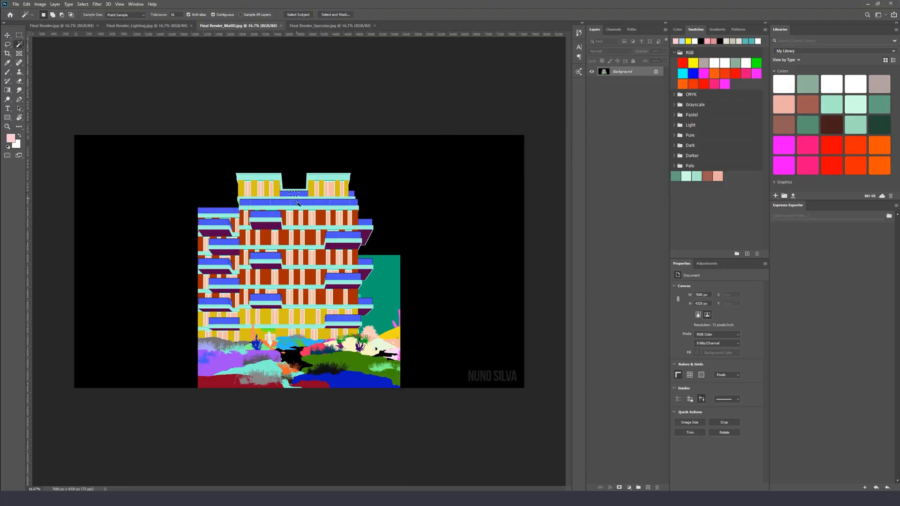
click(305, 26)
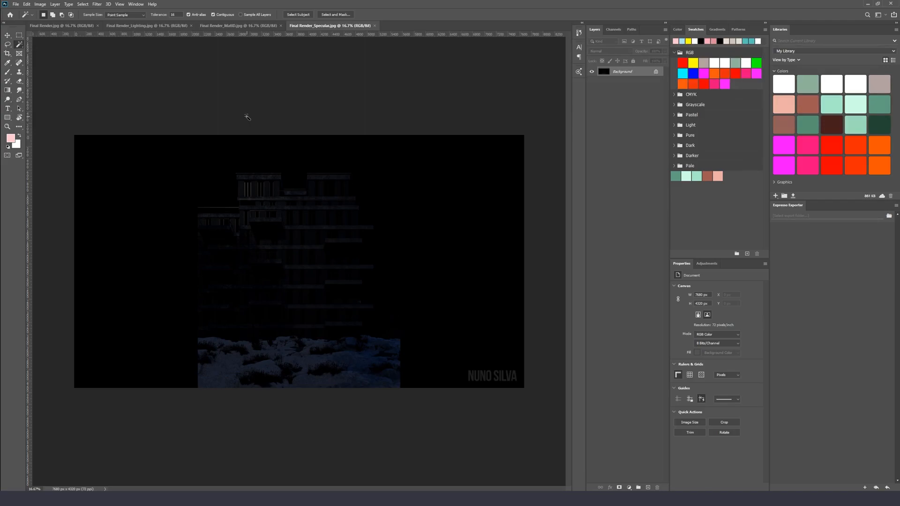
click(133, 27)
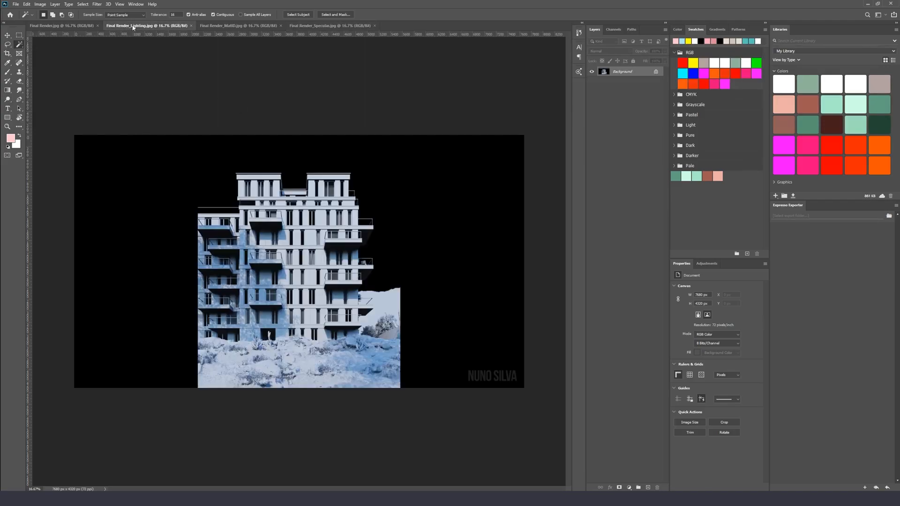
Copy the render passes and paste them as separate layers into the Final Render document
click(56, 26)
key(ctrl+v)
click(150, 25)
click(253, 25)
key(ctrl+Tab)
key(ctrl+Tab)
key(ctrl+v)
click(253, 26)
key(ctrl+a)
key(ctrl+c)
click(71, 26)
key(ctrl+v)
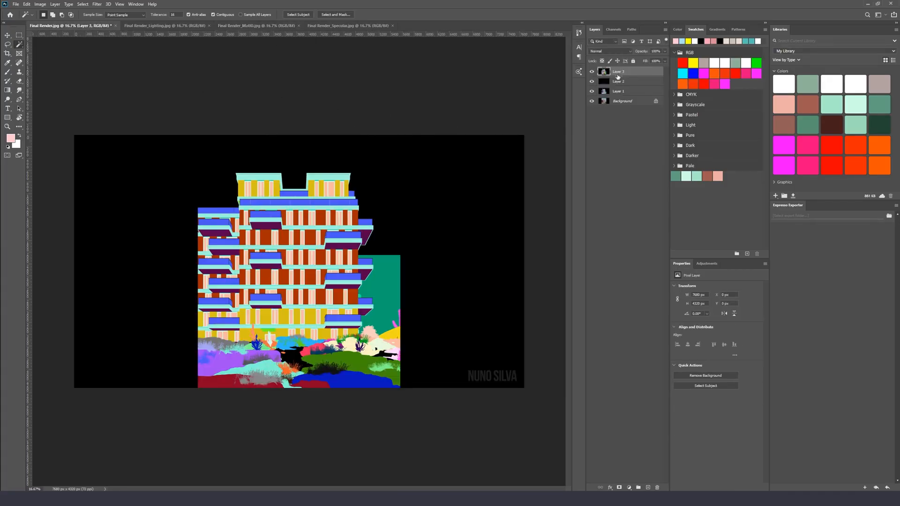
Rename Layer 1 to AO and Layer 2 to Specular
click(618, 90)
double_click(620, 91)
key(Return)
double_click(619, 81)
text(L)
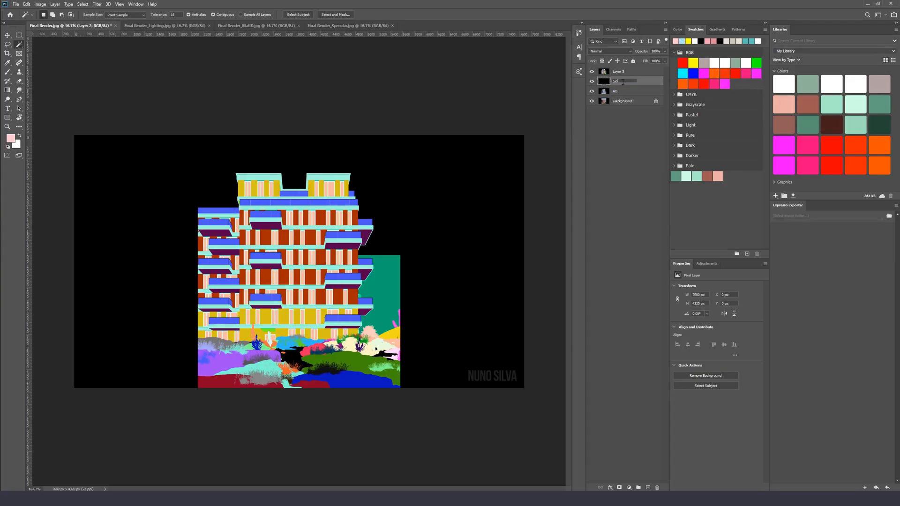
text(pecular)
key(Return)
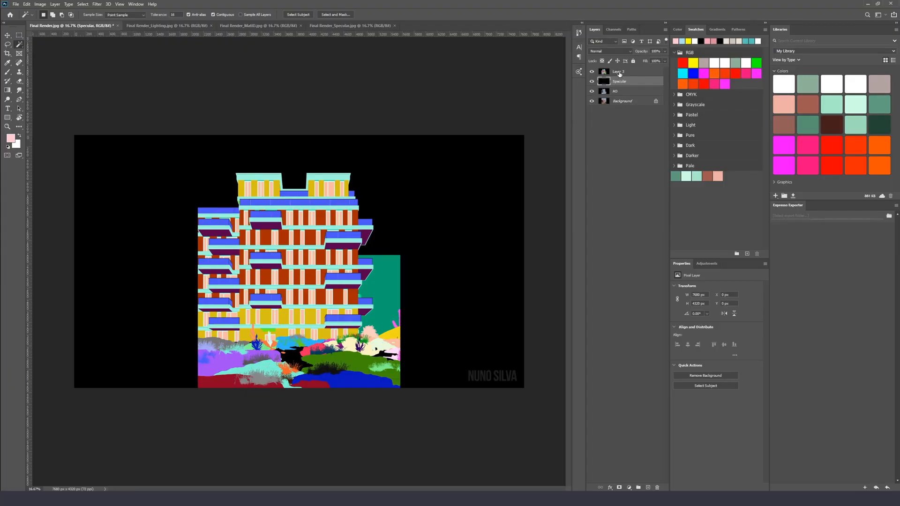
Rename Layer 3 to ColorMask
double_click(618, 72)
text(ColorMask)
key(Return)
Convert the Background into a regular layer and name it Base
click(621, 101)
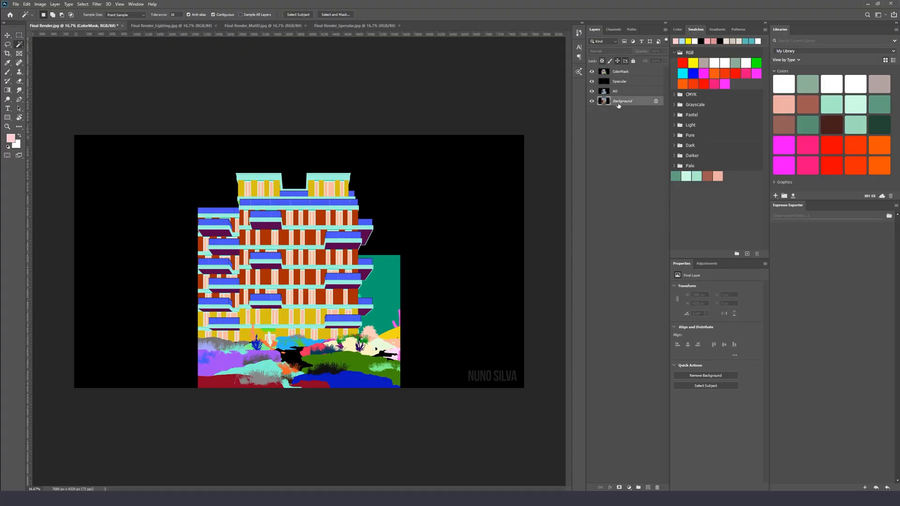
double_click(621, 101)
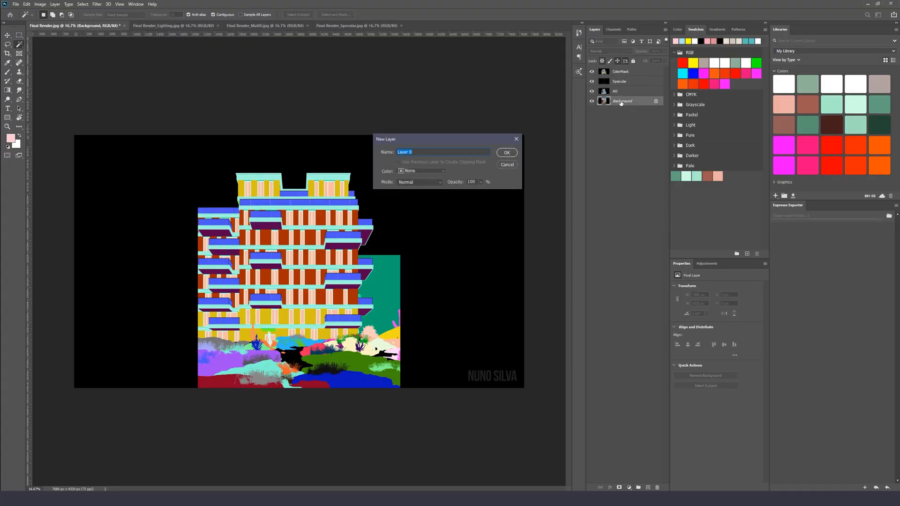
key(Escape)
double_click(623, 102)
key(Return)
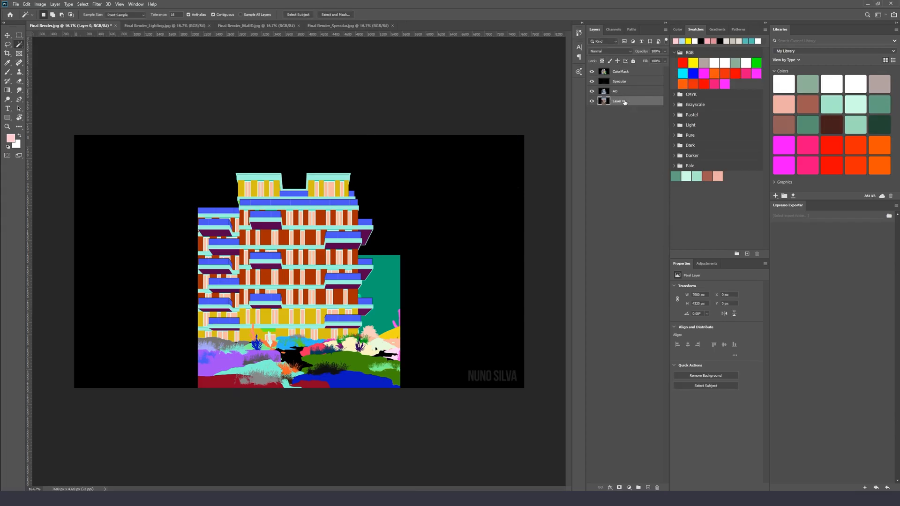
double_click(619, 101)
text(Base)
key(Return)
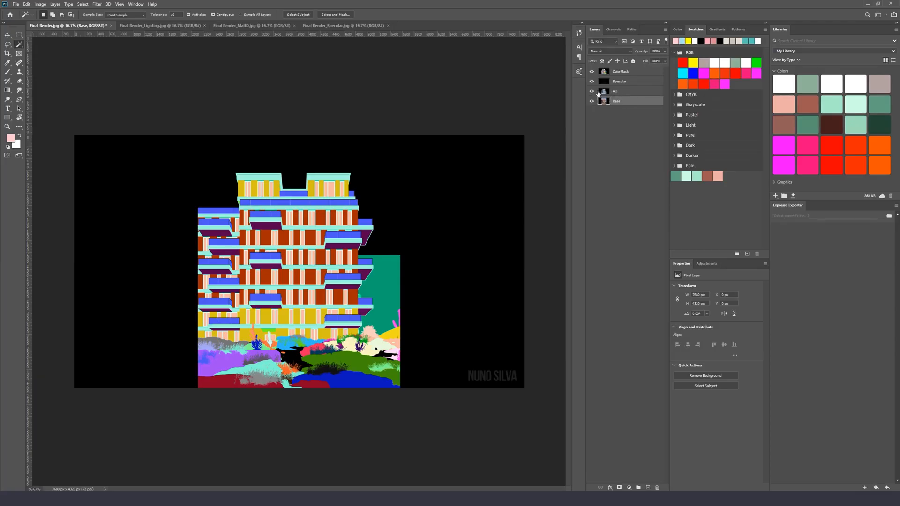
Hide the AO, Specular and ColorMask layers
drag(592, 92, 594, 76)
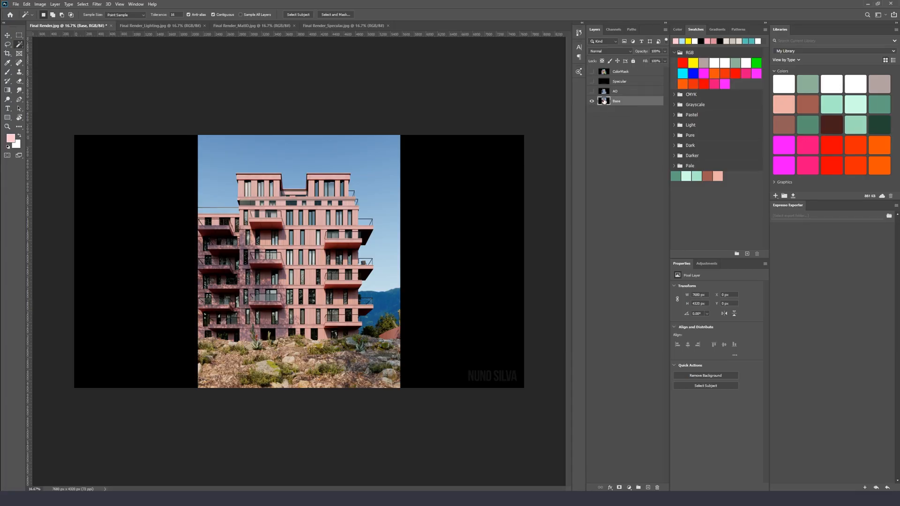
key(ctrl+j)
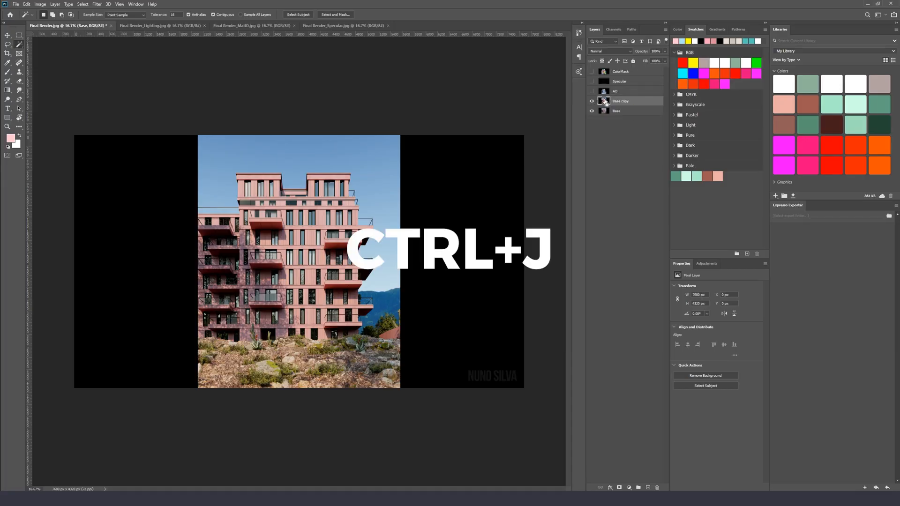
key(ctrl+z)
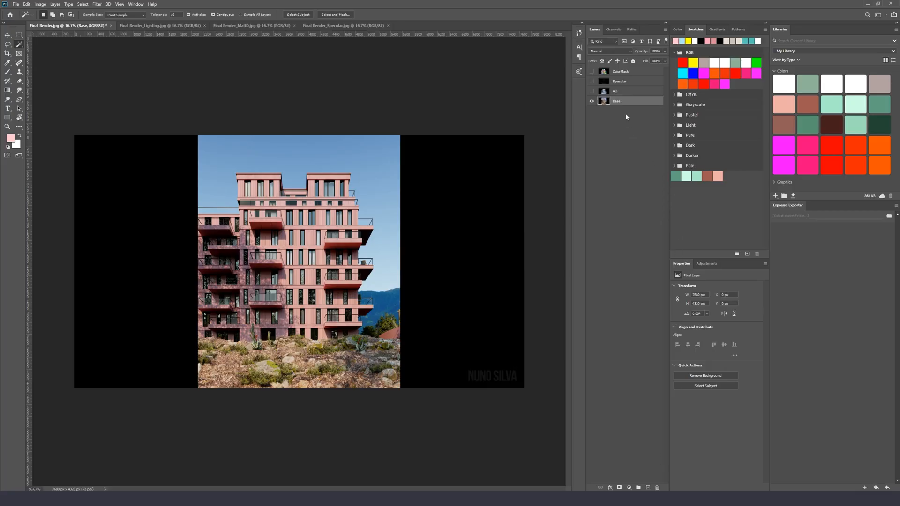
Duplicate the Base layer and name the copy Base Raw Filter
drag(616, 103, 650, 488)
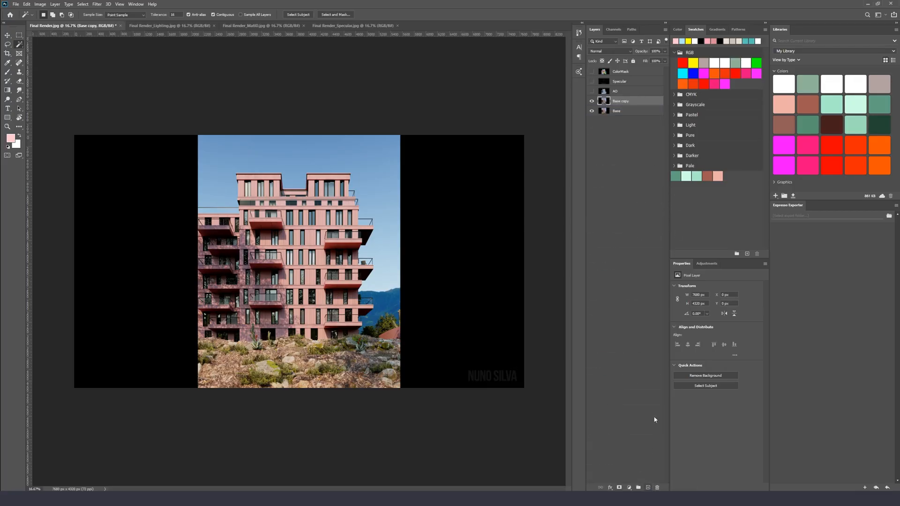
double_click(634, 101)
key(Return)
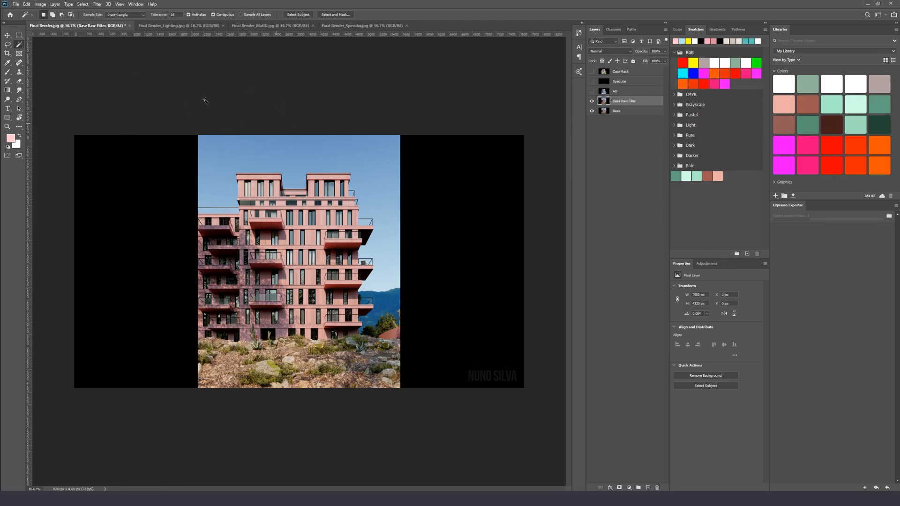
Crop the canvas to the rendered image area, removing the black side margins
click(17, 35)
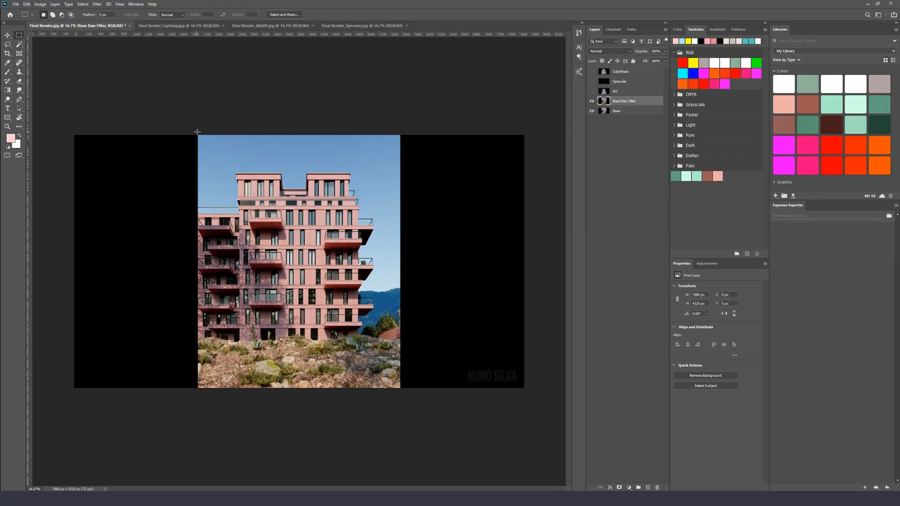
drag(197, 131, 399, 443)
click(43, 5)
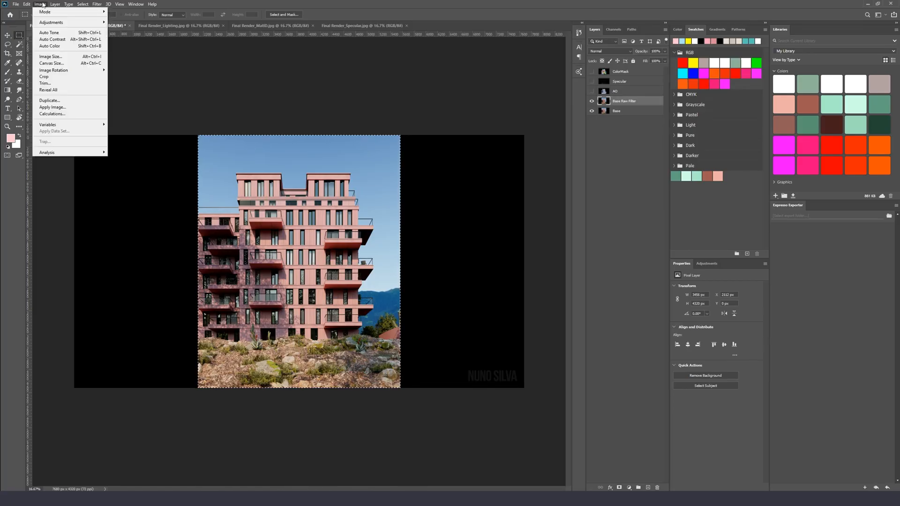
click(57, 78)
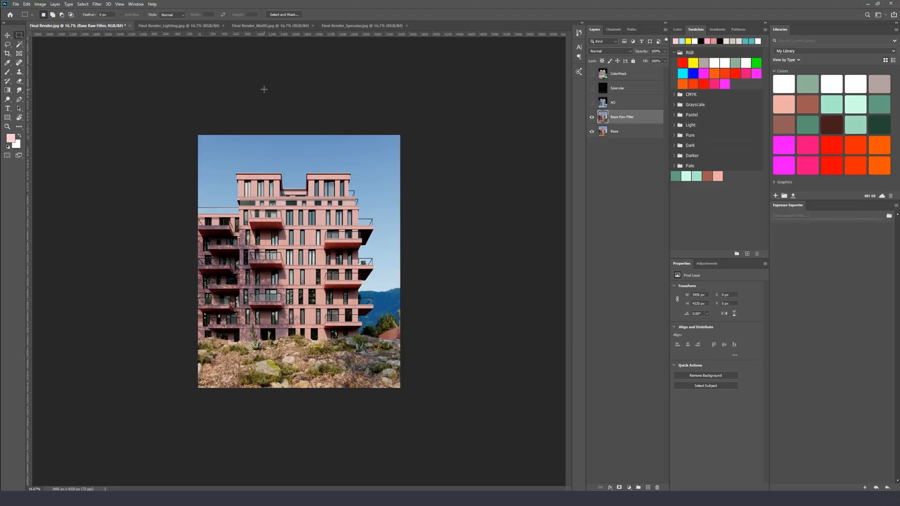
Convert the Base Raw Filter layer to a Smart Object
key(ctrl+a)
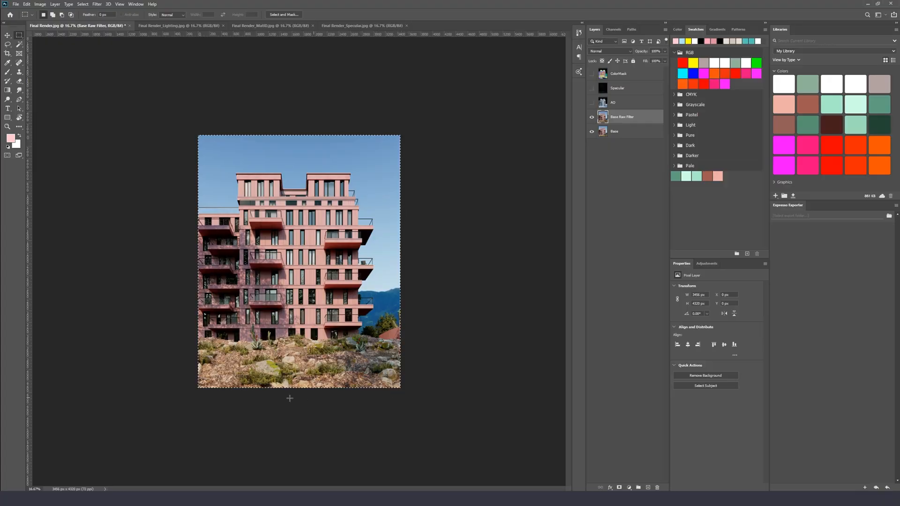
click(192, 195)
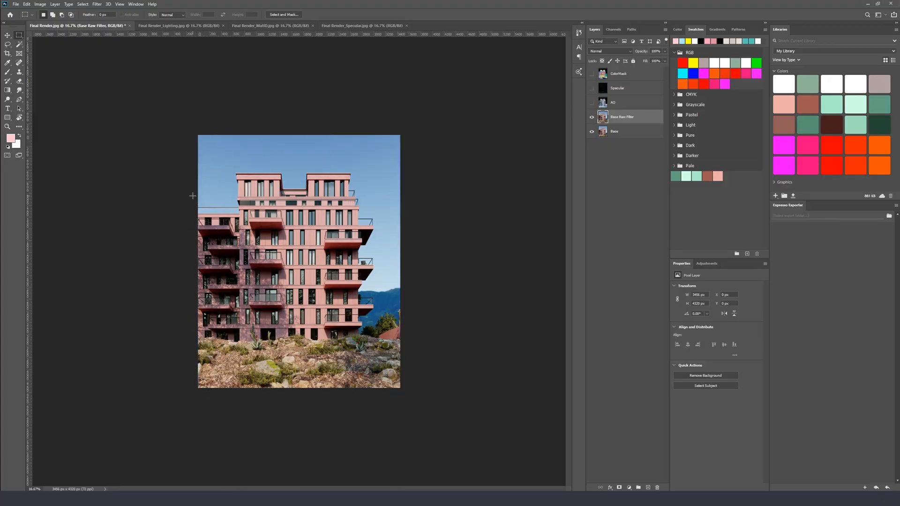
key(ctrl+plus)
key(v)
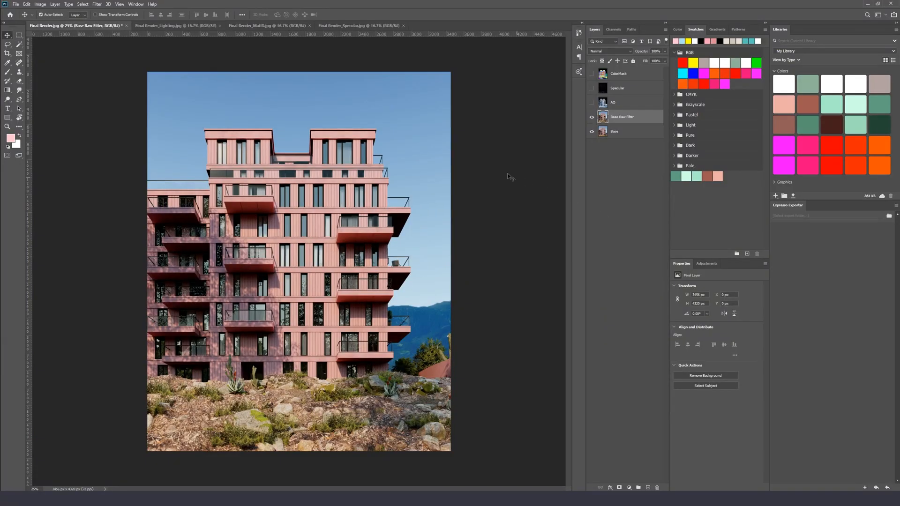
click(97, 4)
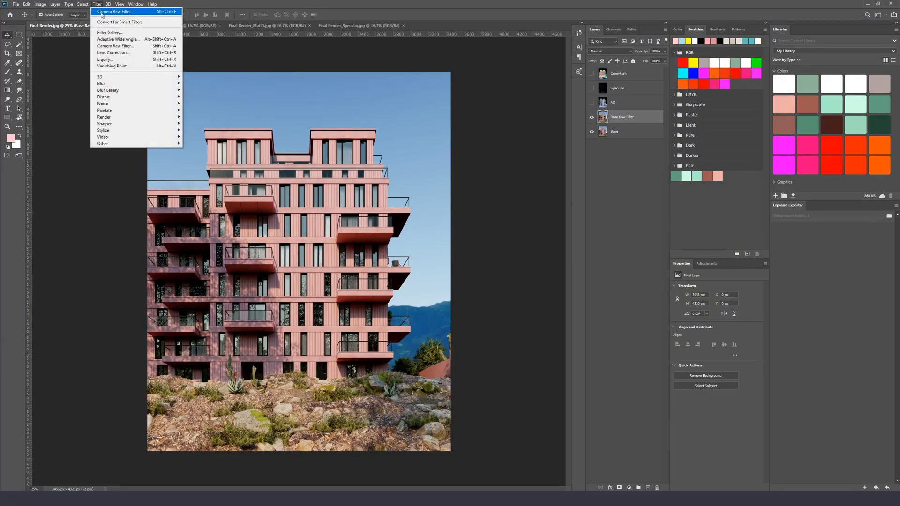
click(375, 3)
right_click(626, 121)
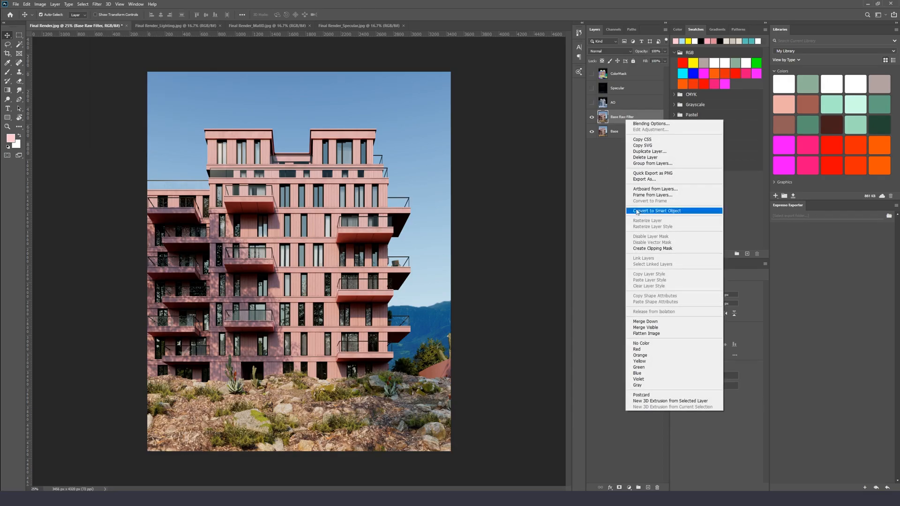
click(656, 211)
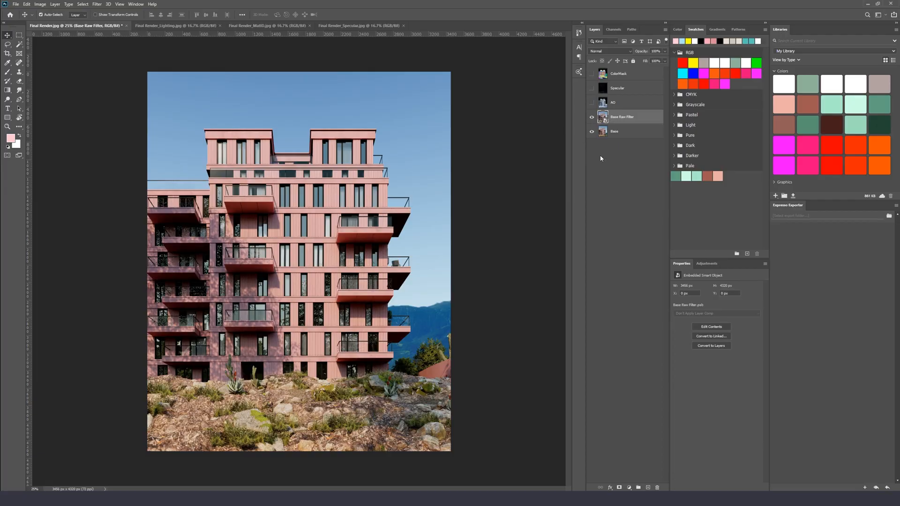
Apply a Gaussian Blur with a 127.3 pixel radius to the smart object
click(97, 4)
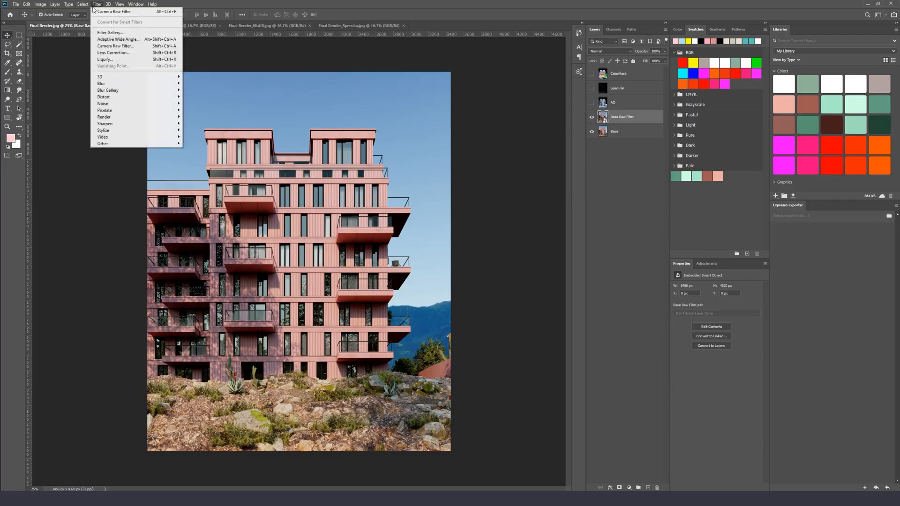
mouse_move(168, 83)
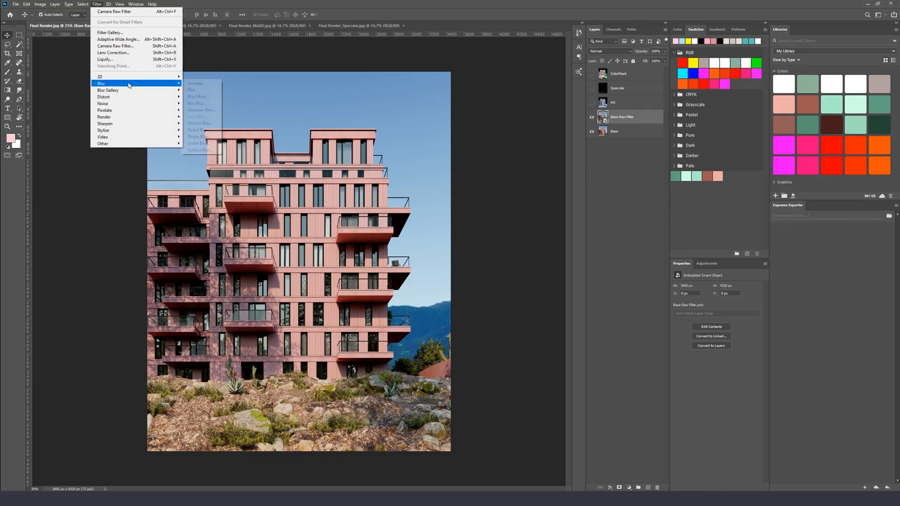
click(201, 110)
drag(518, 235, 516, 235)
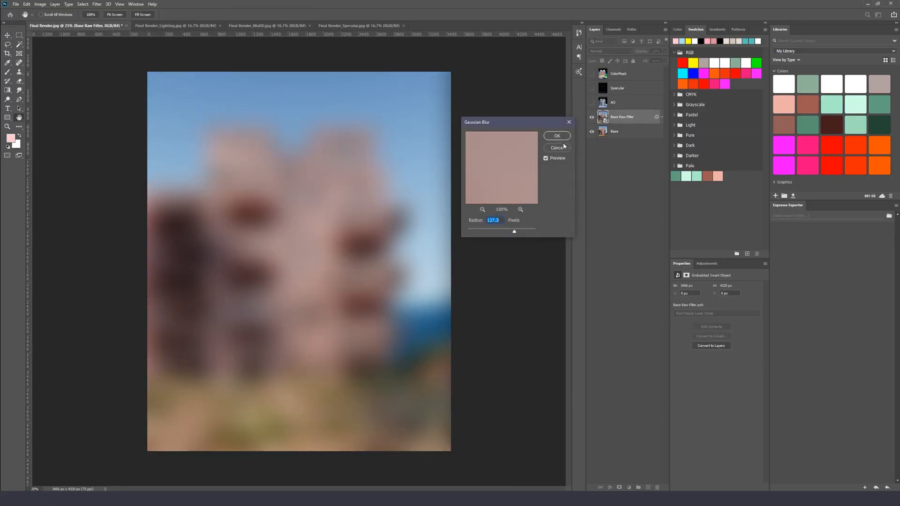
click(557, 135)
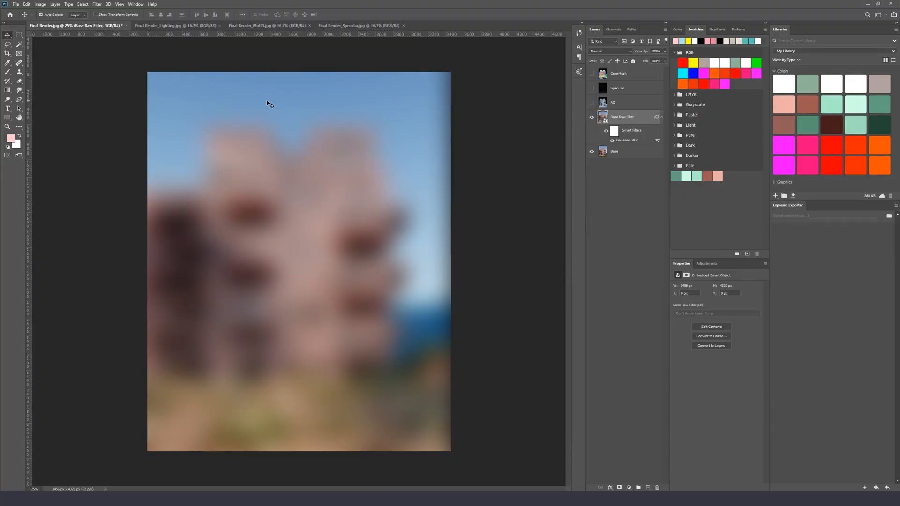
double_click(628, 141)
click(492, 231)
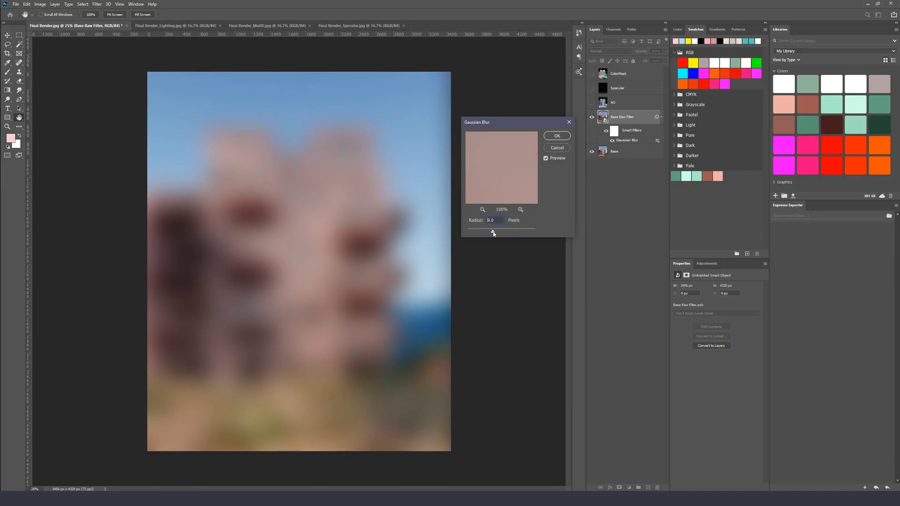
click(482, 233)
drag(504, 232, 491, 232)
click(510, 232)
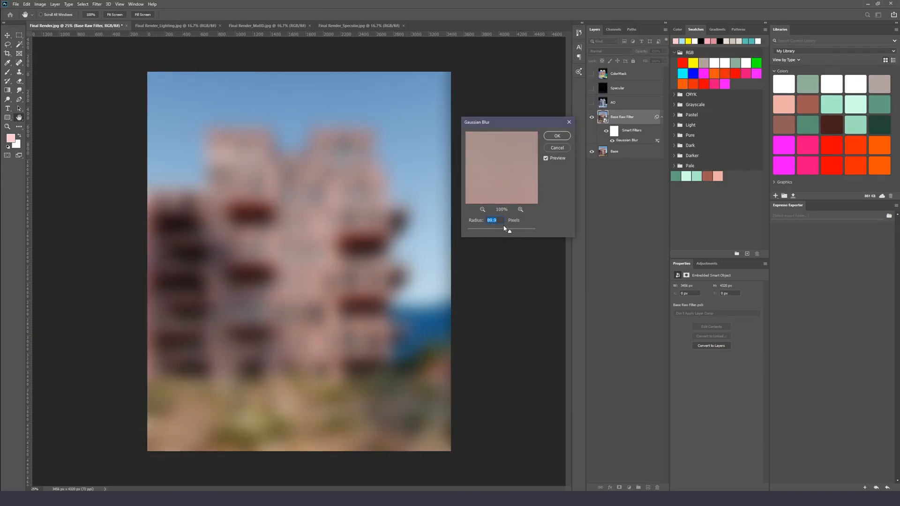
click(565, 149)
Delete the Gaussian Blur smart filter from the layer
click(612, 140)
right_click(658, 140)
right_click(657, 140)
click(689, 166)
Open the Camera Raw Filter on the Base Raw Filter smart object
click(97, 4)
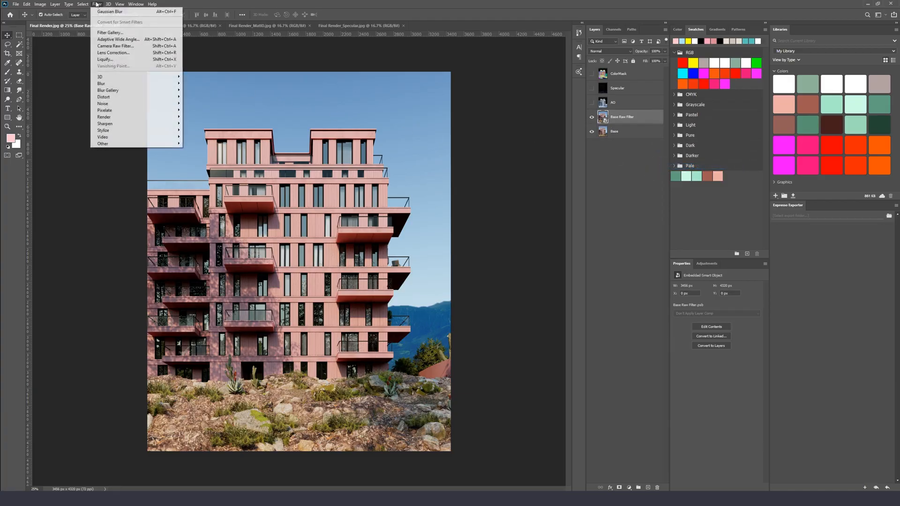
click(148, 46)
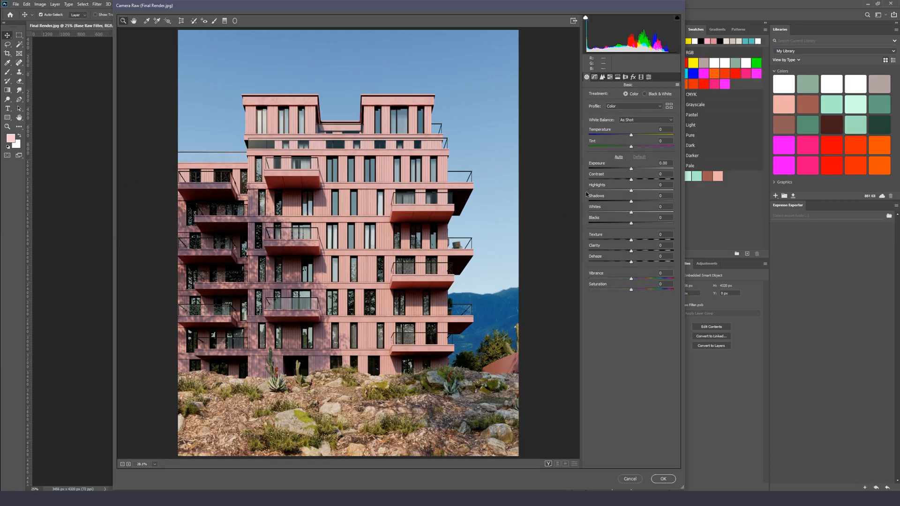
In Camera Raw Basic, set Contrast to -40, Highlights to +2, Whites to +35 and Blacks to -32
drag(632, 204, 613, 185)
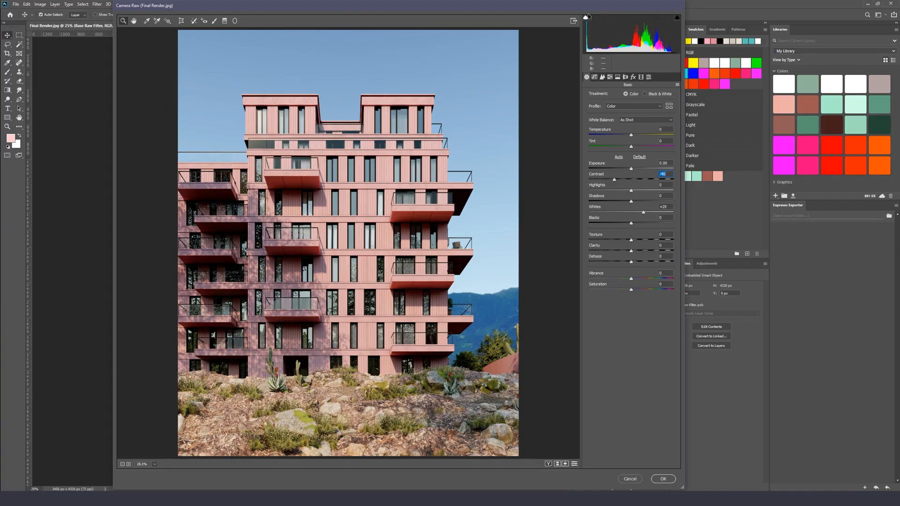
mouse_move(631, 191)
mouse_down()
mouse_move(646, 191)
mouse_move(624, 189)
mouse_move(632, 191)
mouse_up()
drag(631, 225, 648, 214)
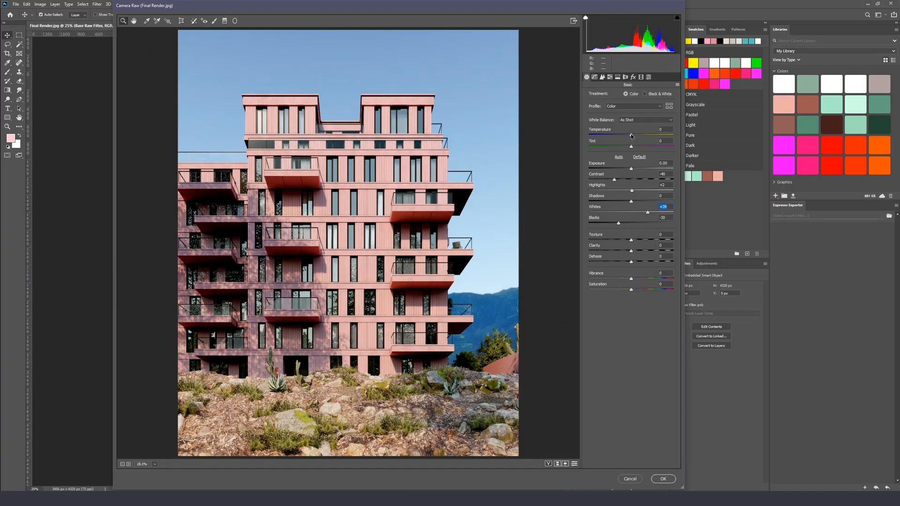
Warm the white balance by setting Temperature to +6 and Tint to +5
drag(631, 136, 633, 137)
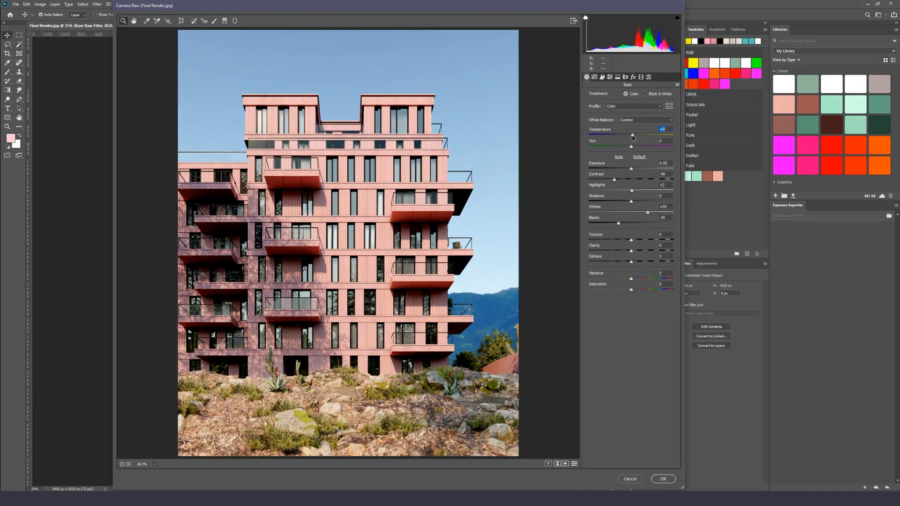
mouse_move(631, 147)
mouse_down()
mouse_move(641, 136)
mouse_move(625, 138)
mouse_move(639, 139)
mouse_up()
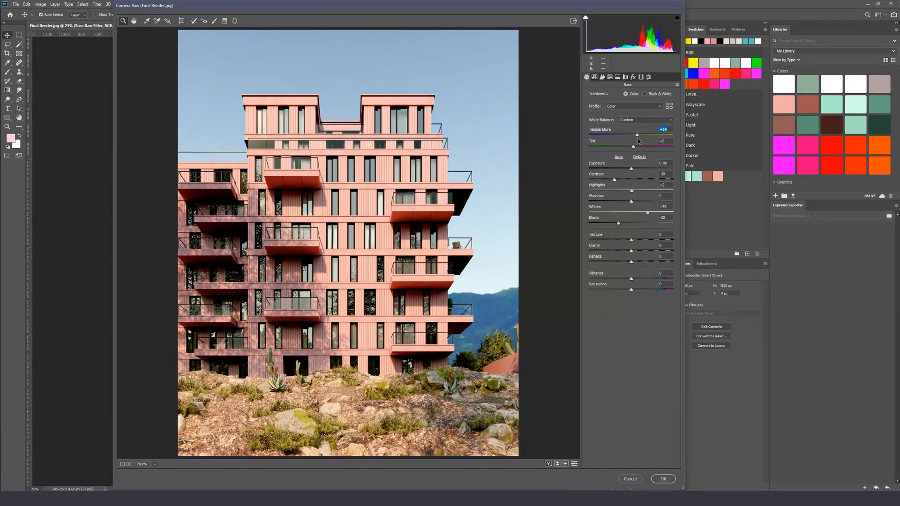
drag(635, 139, 634, 139)
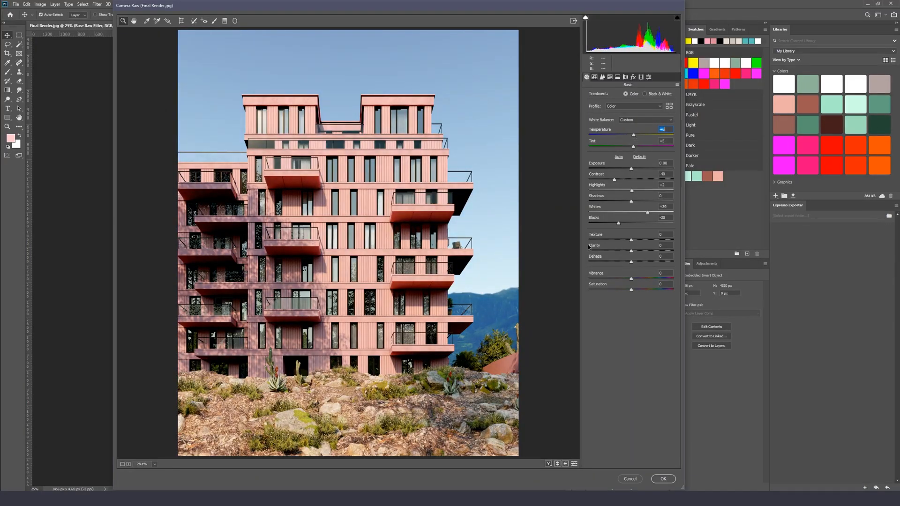
Raise Vibrance to +15 and Saturation to +8
mouse_move(631, 279)
mouse_down()
mouse_move(682, 281)
mouse_move(586, 281)
mouse_move(678, 287)
mouse_move(640, 291)
mouse_up()
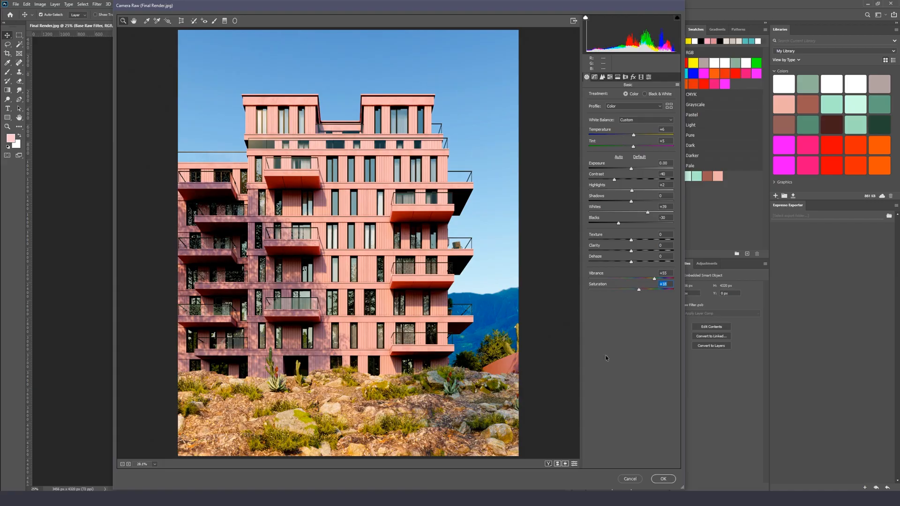
Toggle the Basic panel between current settings and defaults to compare the adjustments
click(573, 464)
click(574, 464)
click(573, 464)
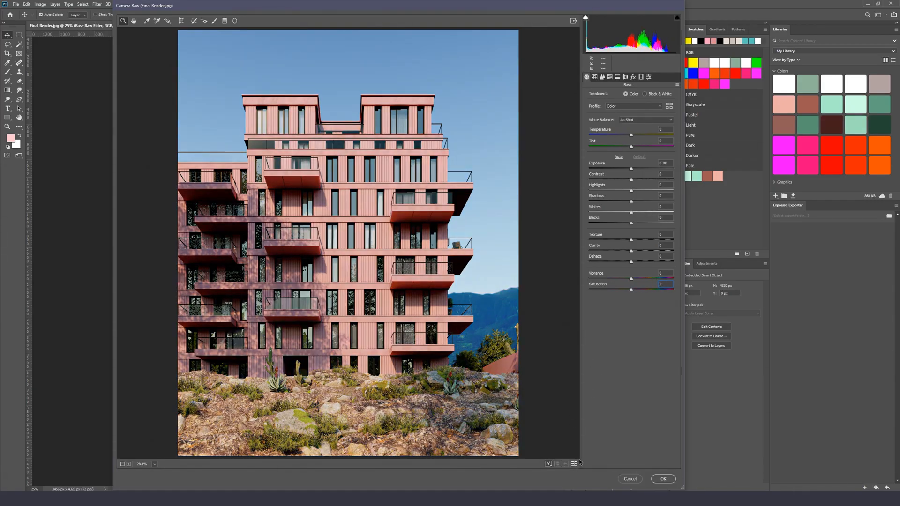
click(574, 464)
click(573, 464)
click(573, 464)
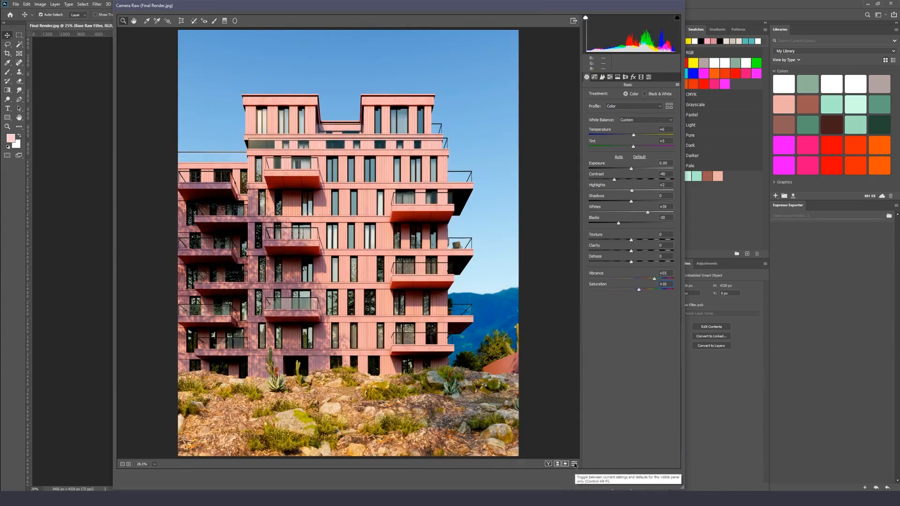
click(574, 464)
click(573, 464)
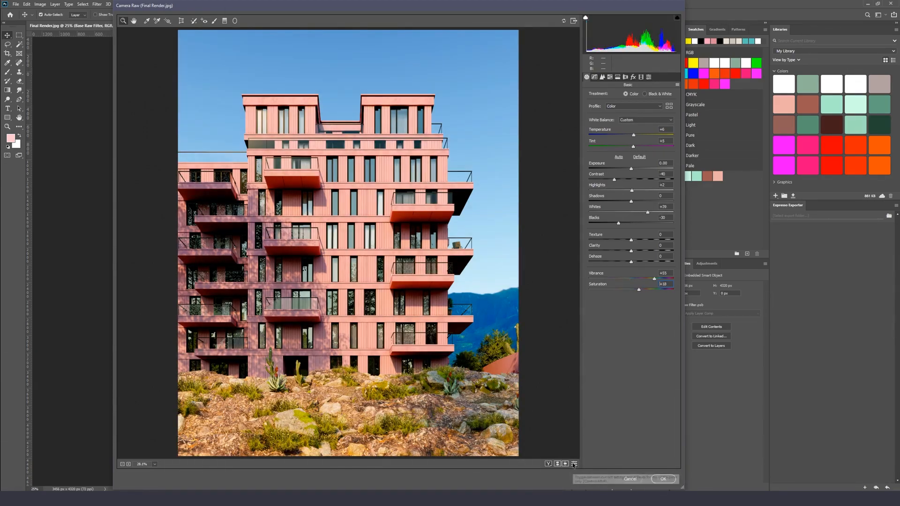
Readjust the Vibrance slider and compare the result against the defaults again
drag(655, 279, 649, 281)
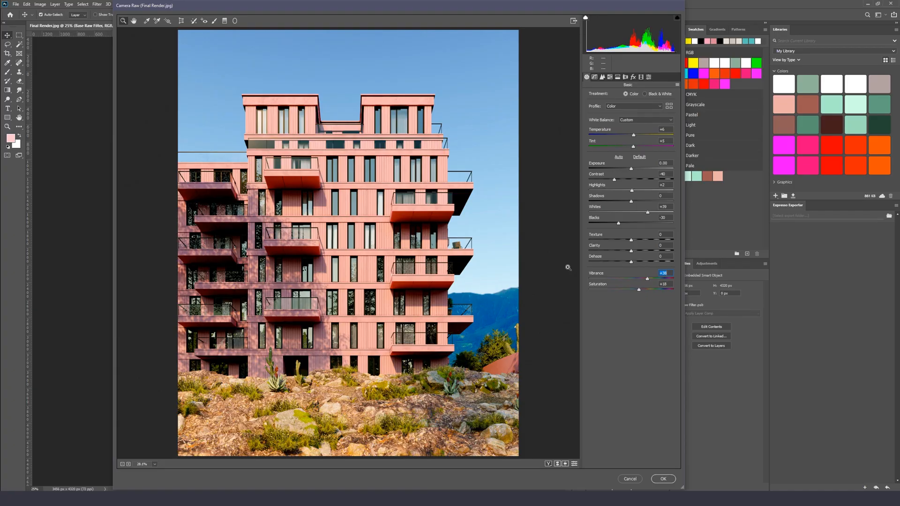
click(574, 465)
click(574, 465)
Zoom in on the upper facade, set Clarity to +15, and fit the preview back in view
drag(308, 140, 388, 233)
scroll(388, 234, up, 1)
scroll(388, 225, down, 3)
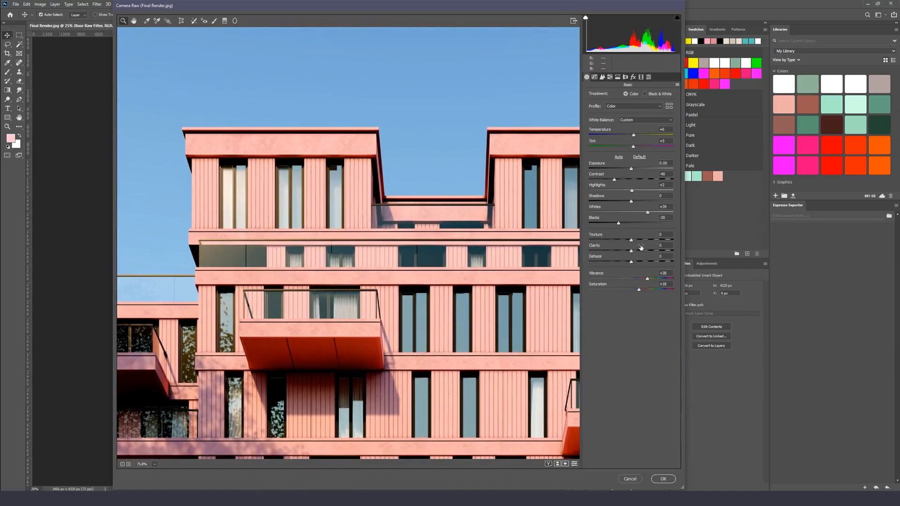
mouse_move(633, 251)
mouse_down()
mouse_move(653, 254)
mouse_move(644, 258)
mouse_up()
text(15)
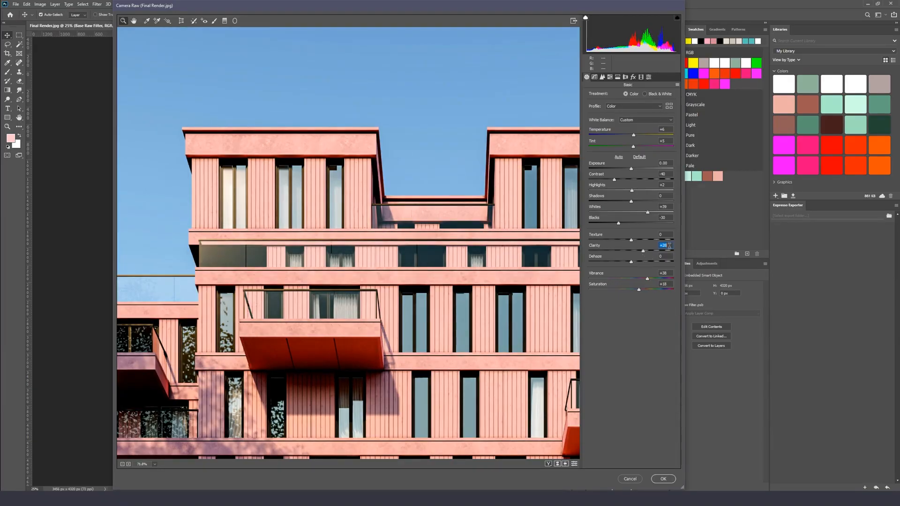
right_click(391, 185)
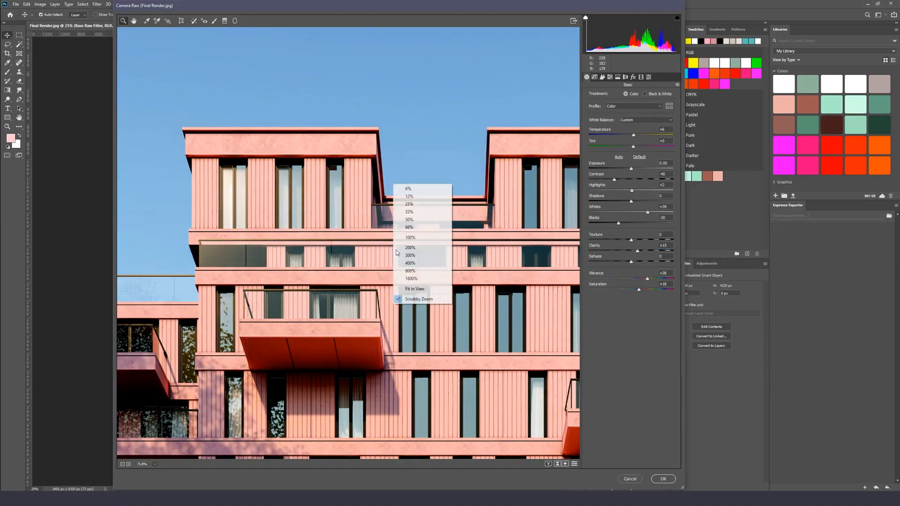
click(410, 292)
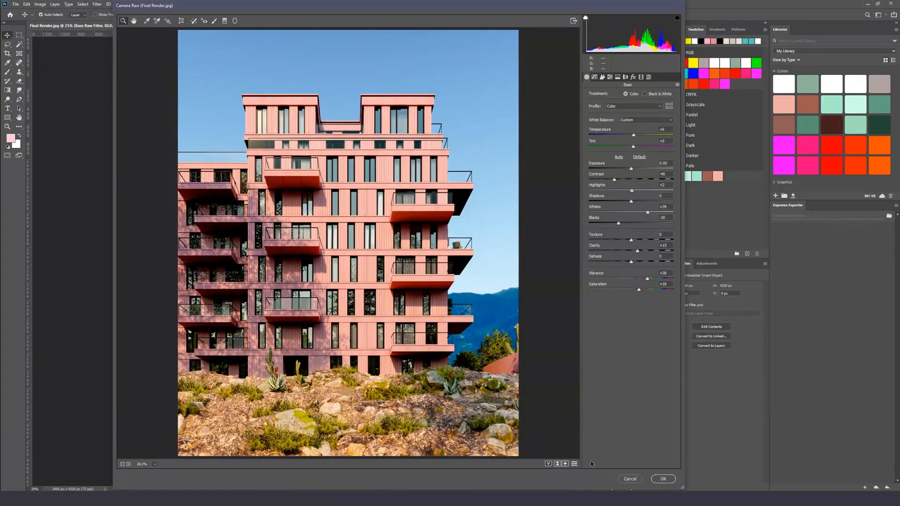
Toggle between current settings and defaults to compare the full render
click(575, 464)
click(575, 464)
click(575, 466)
click(575, 466)
In Lens Corrections, add a vignette with Amount -43 and Midpoint 74, then apply the Camera Raw filter
click(625, 79)
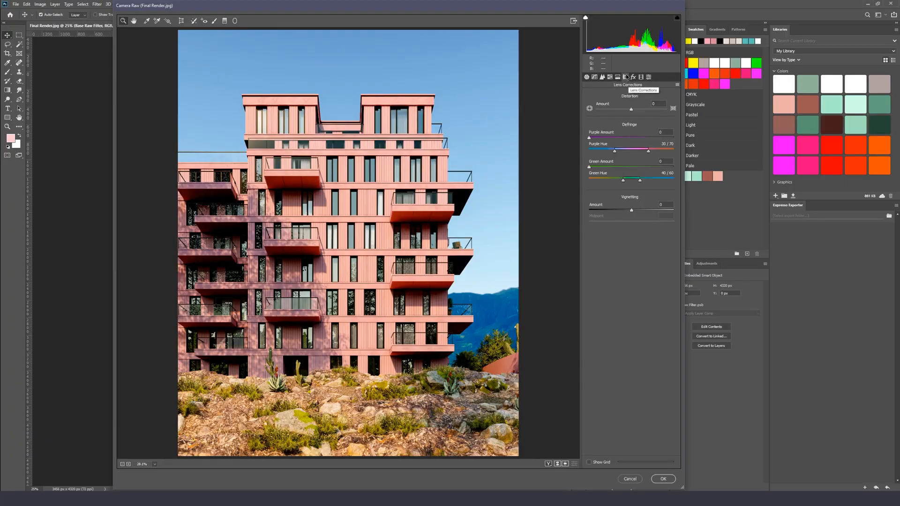
drag(632, 210, 610, 213)
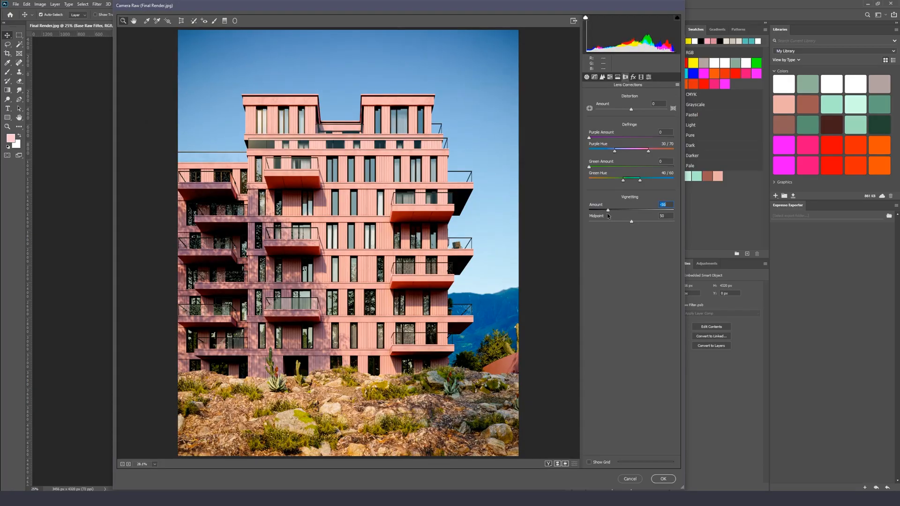
drag(609, 214, 662, 224)
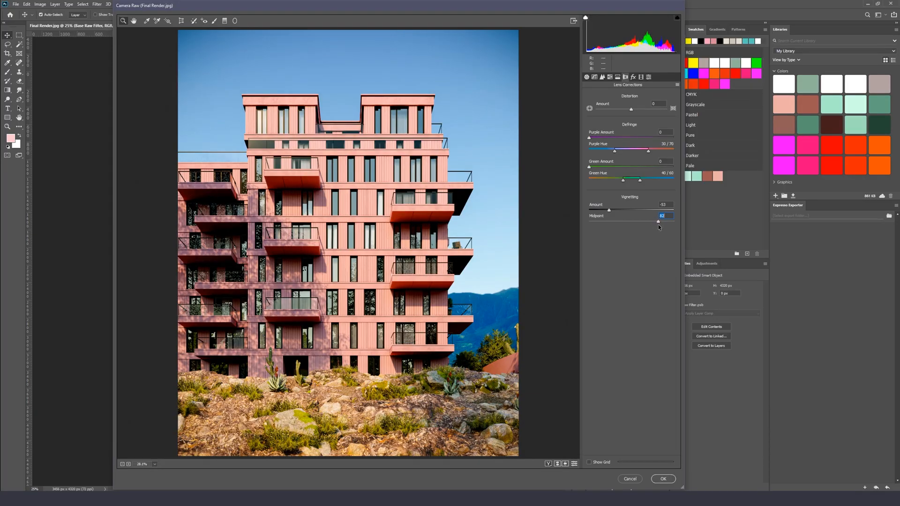
drag(609, 210, 612, 212)
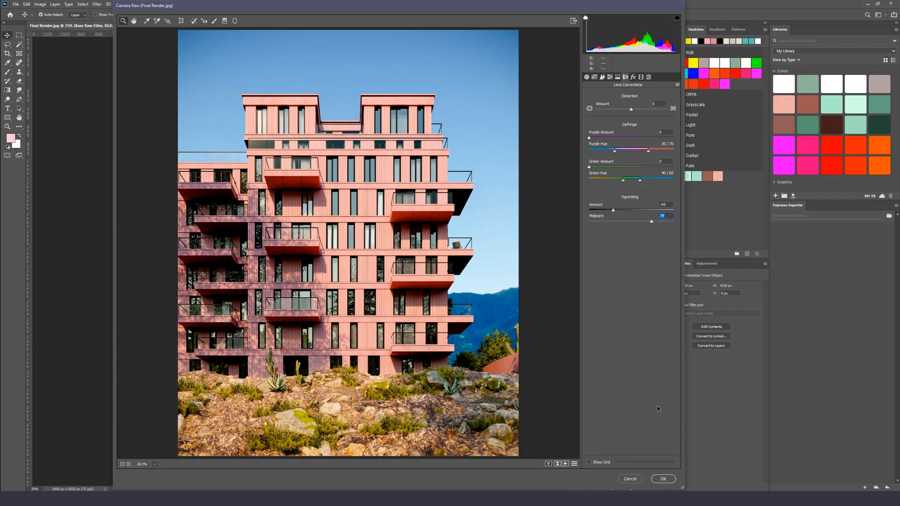
click(665, 479)
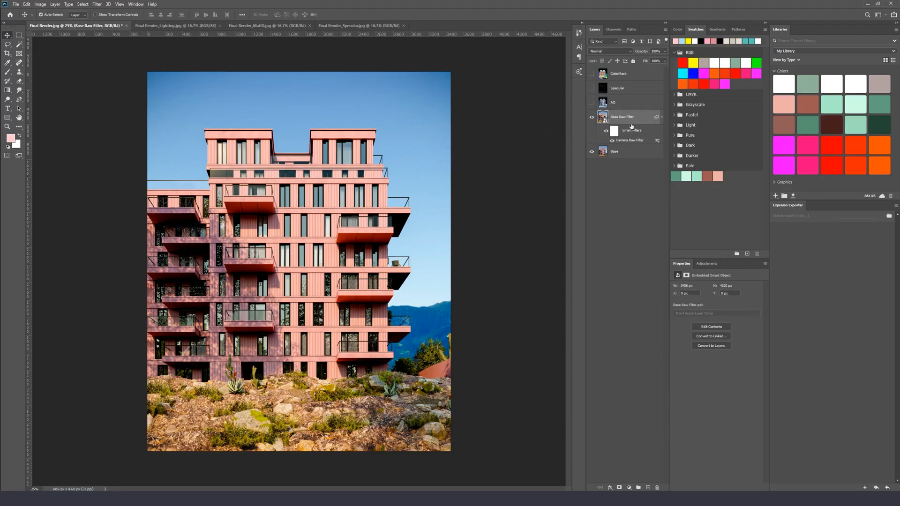
click(629, 488)
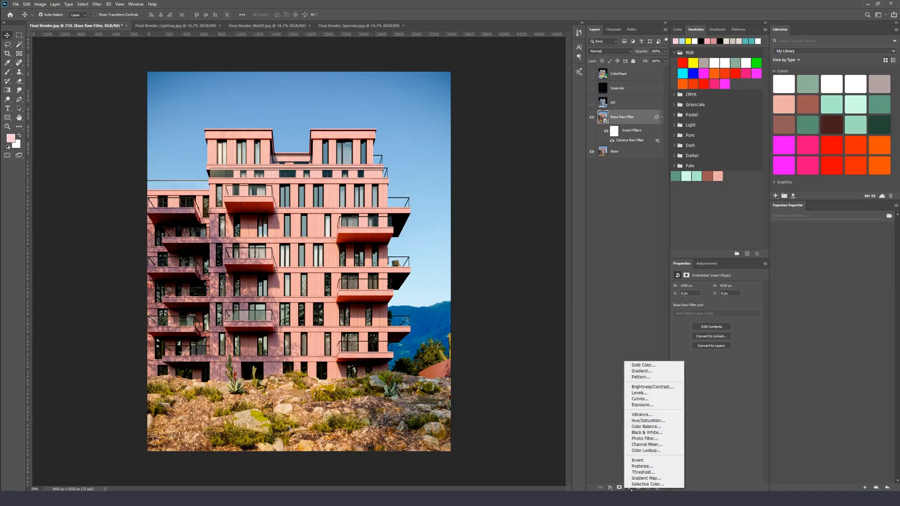
click(607, 398)
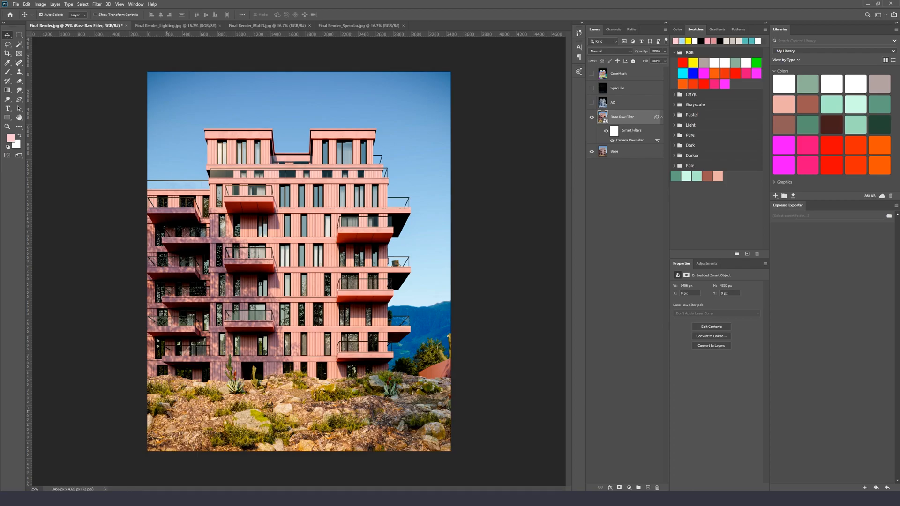
click(649, 488)
key(ctrl+z)
Add a Hue/Saturation adjustment layer and set its Saturation to -25
click(628, 488)
click(647, 423)
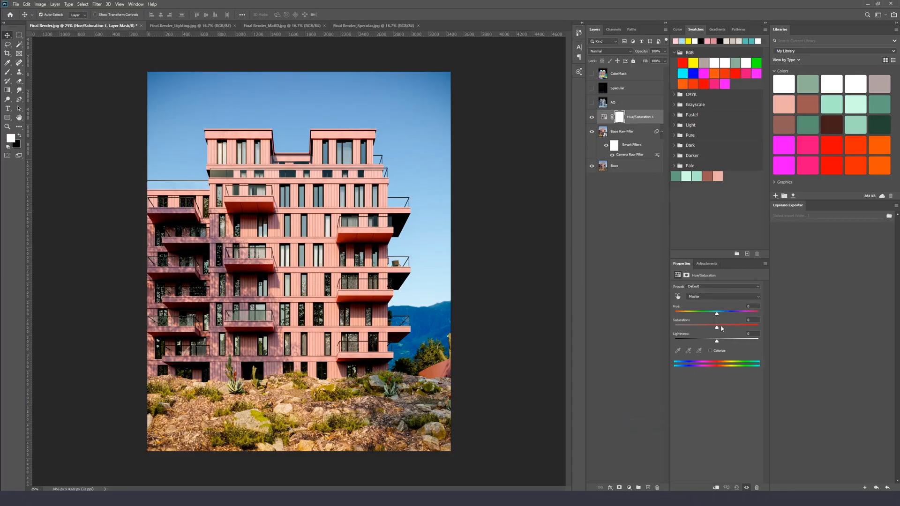
drag(717, 328, 704, 334)
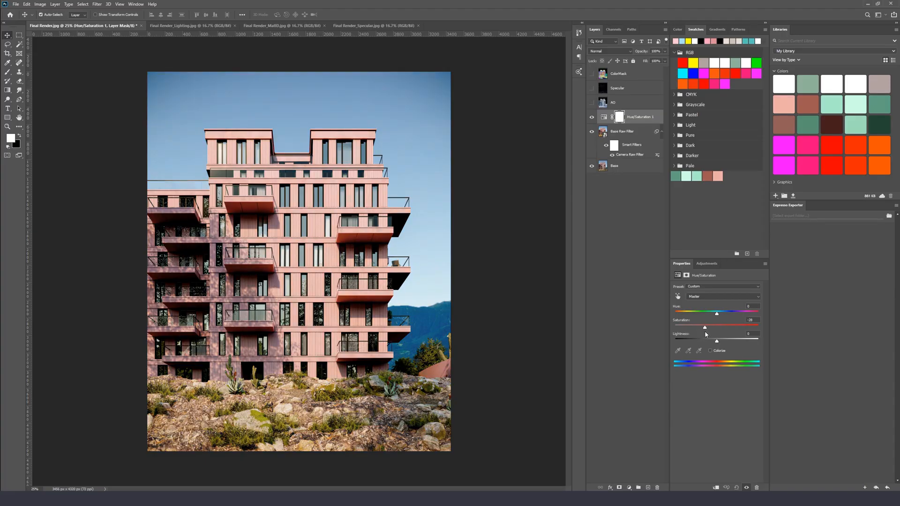
click(755, 319)
key(BackSpace)
text(0)
text(25)
Select the Hue/Saturation layer mask, briefly view the ColorMask pass, and fill the mask with black
click(620, 118)
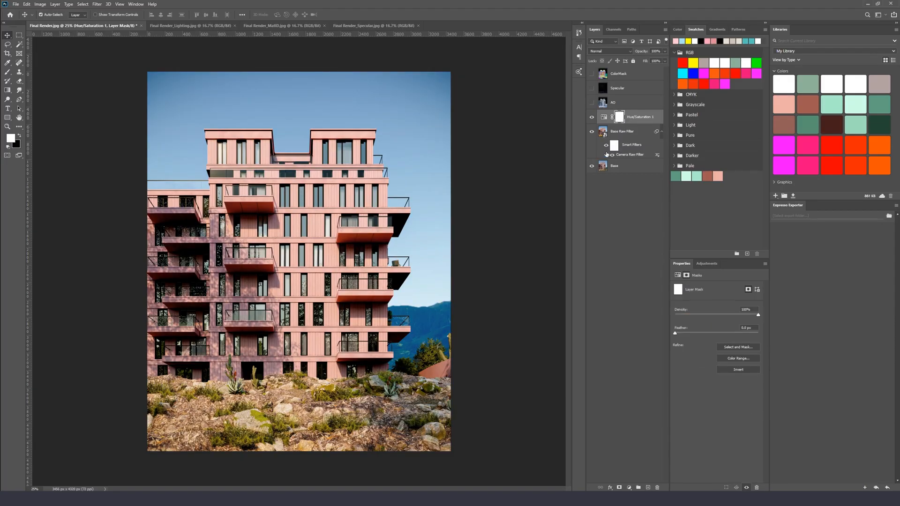
click(592, 73)
click(608, 76)
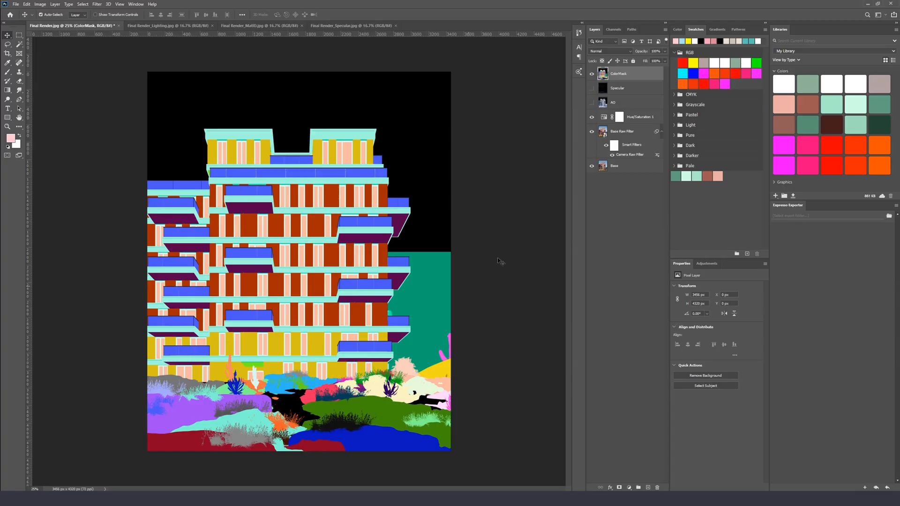
click(591, 74)
click(619, 117)
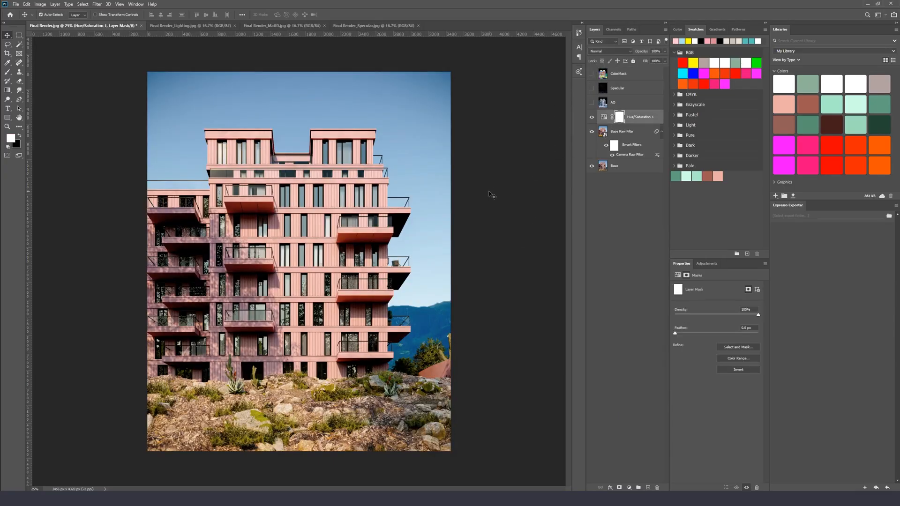
key(x)
key(alt+BackSpace)
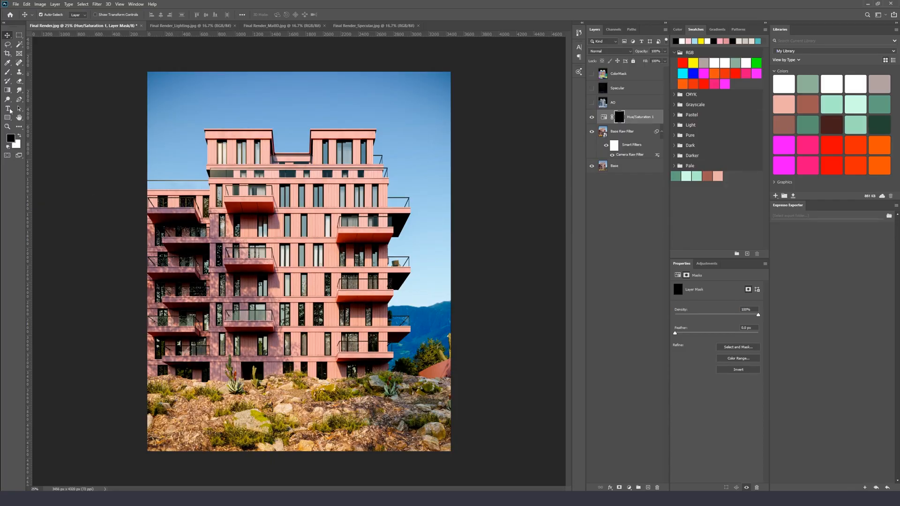
With a soft round brush at 24% opacity, paint white into the mask over the foreground vegetation
key(x)
click(19, 137)
click(19, 137)
click(20, 137)
click(20, 137)
key(b)
right_click(347, 206)
drag(370, 208, 387, 212)
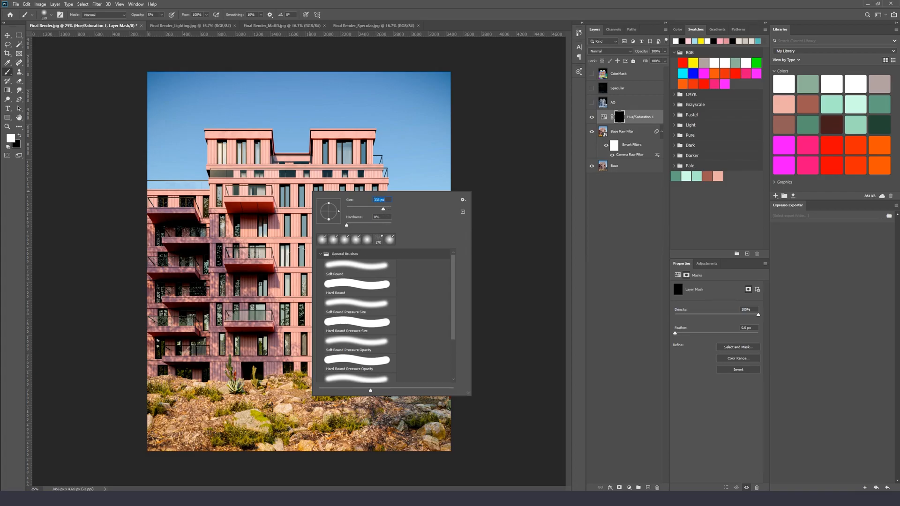
click(427, 3)
click(162, 14)
drag(163, 24, 169, 24)
click(391, 11)
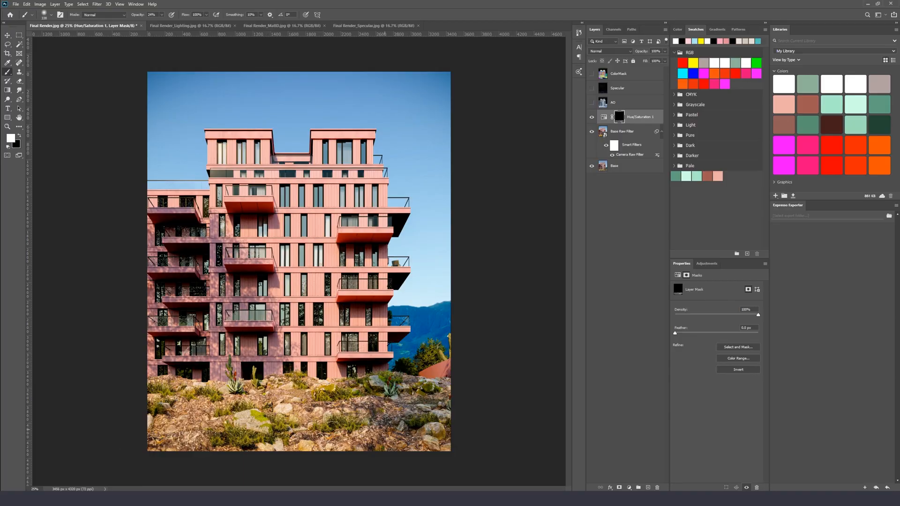
mouse_move(255, 409)
mouse_down()
mouse_move(174, 411)
mouse_move(263, 416)
mouse_move(181, 401)
mouse_up()
Toggle the Hue/Saturation layer's visibility to compare its effect
key(x)
click(591, 119)
click(591, 119)
click(591, 118)
click(591, 118)
Add a Color Balance adjustment layer and shift its midtone colour sliders
ctrl+click(619, 118)
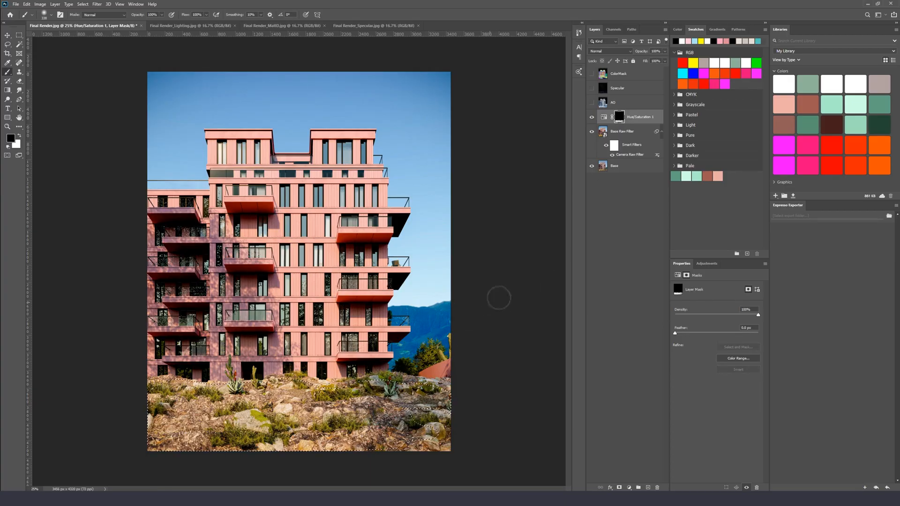
click(630, 487)
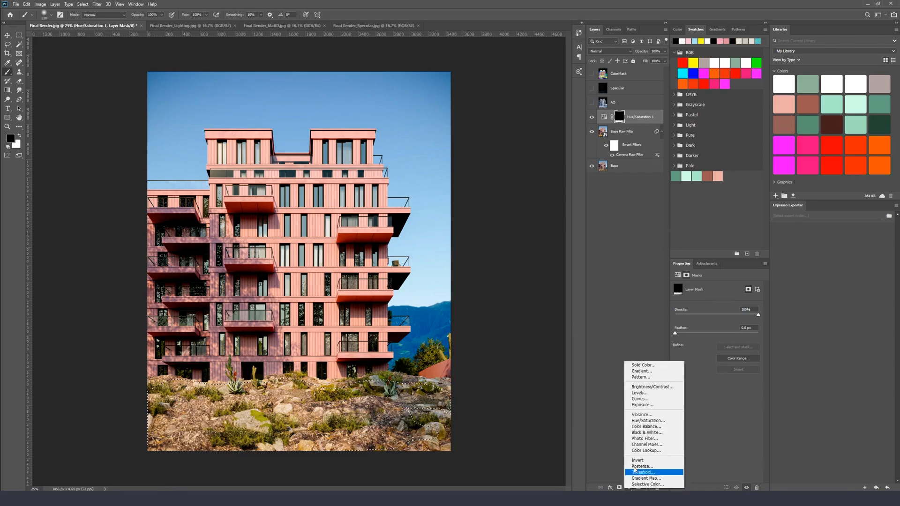
click(640, 428)
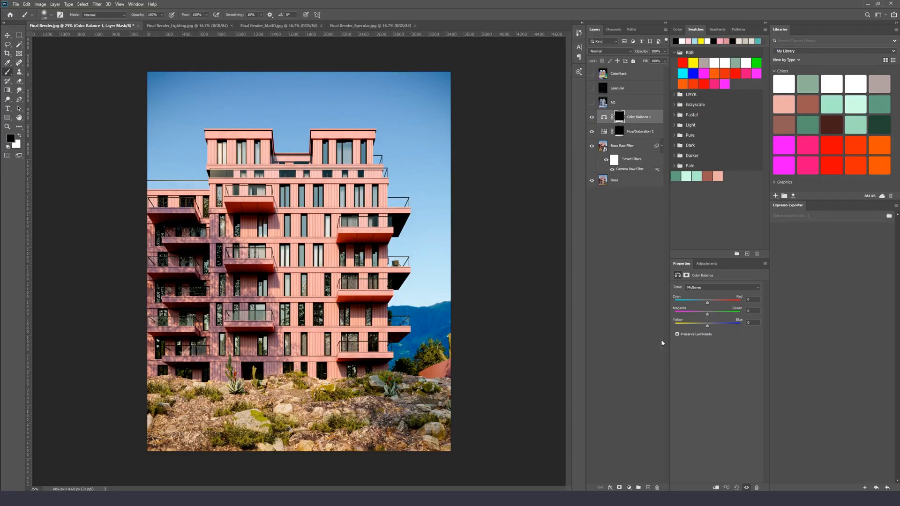
drag(709, 304, 710, 317)
click(708, 284)
click(711, 292)
drag(705, 306, 710, 306)
drag(708, 317, 705, 329)
Toggle the Color Balance layer's visibility to compare before and after
click(592, 118)
click(593, 118)
click(593, 118)
click(592, 117)
click(593, 117)
click(592, 120)
click(593, 121)
Using the ColorMask pass, select the sky and the background mountain regions with the Magic Wand
click(612, 107)
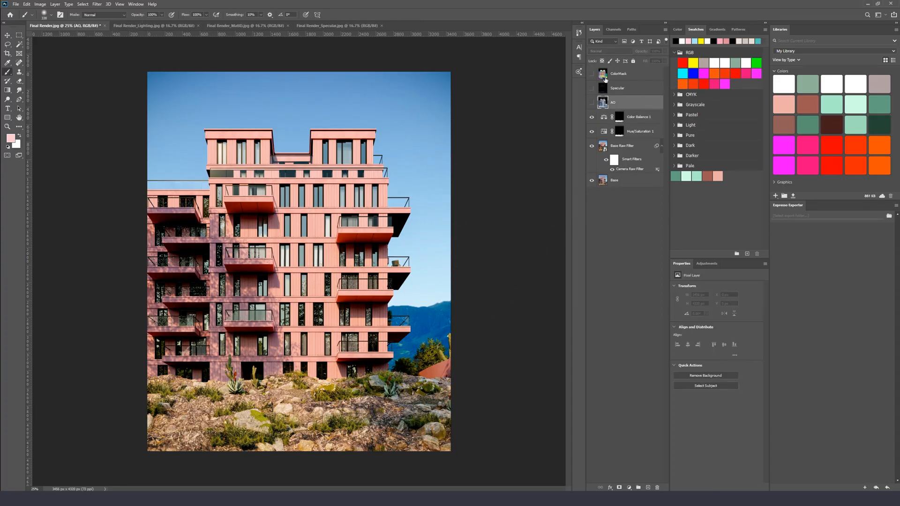
click(606, 73)
click(592, 73)
click(20, 44)
click(413, 143)
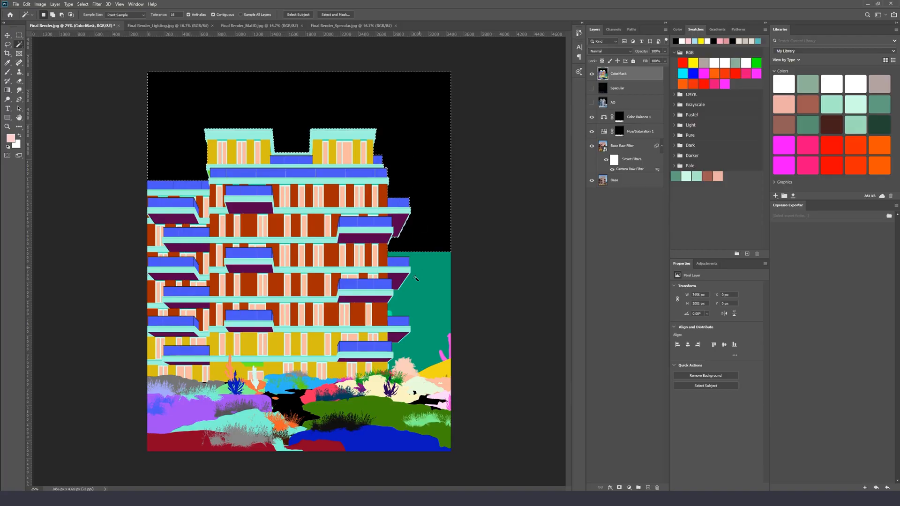
shift+click(418, 297)
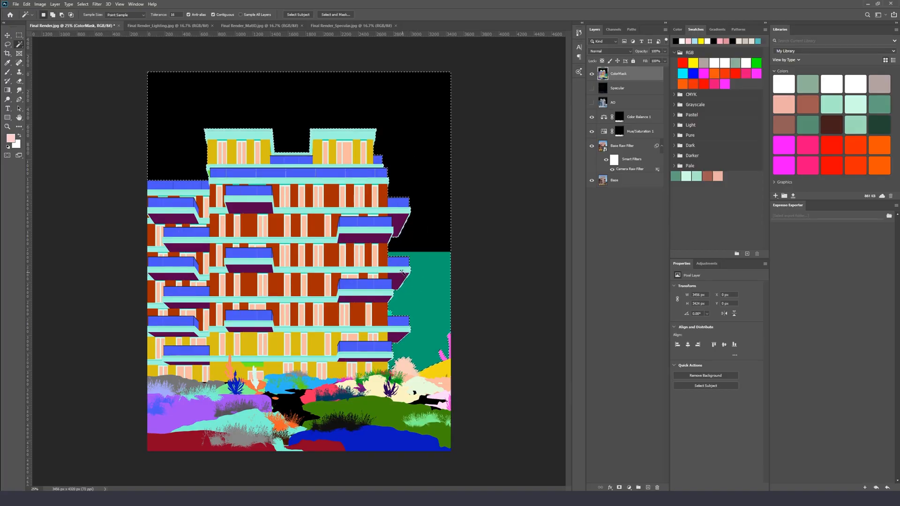
click(591, 74)
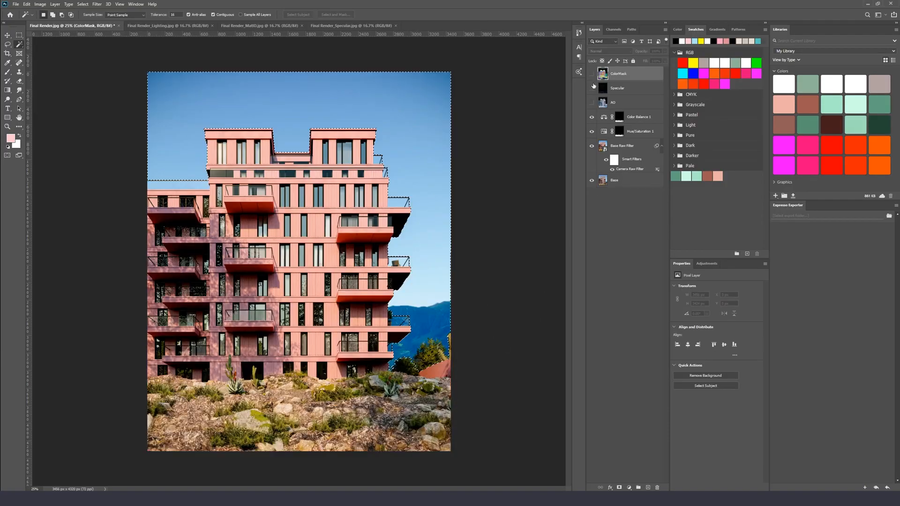
Feather the sky and mountain selection
right_click(487, 122)
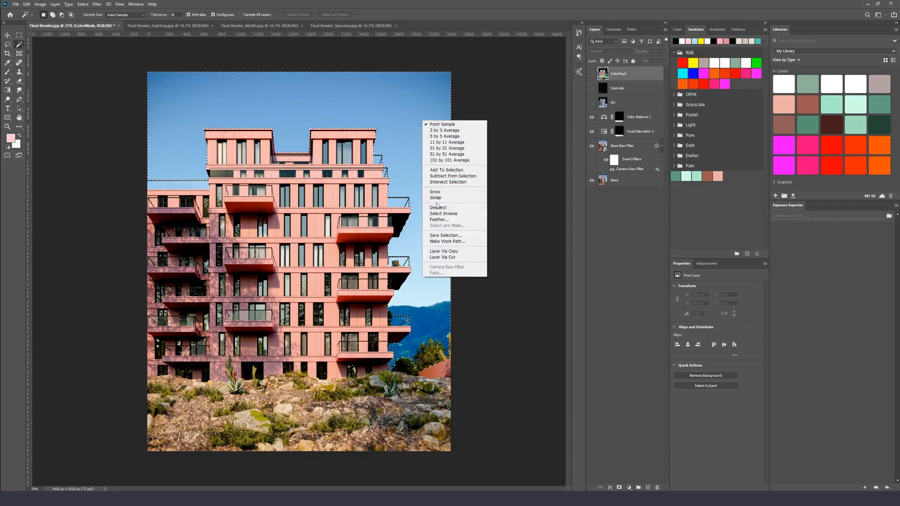
click(439, 219)
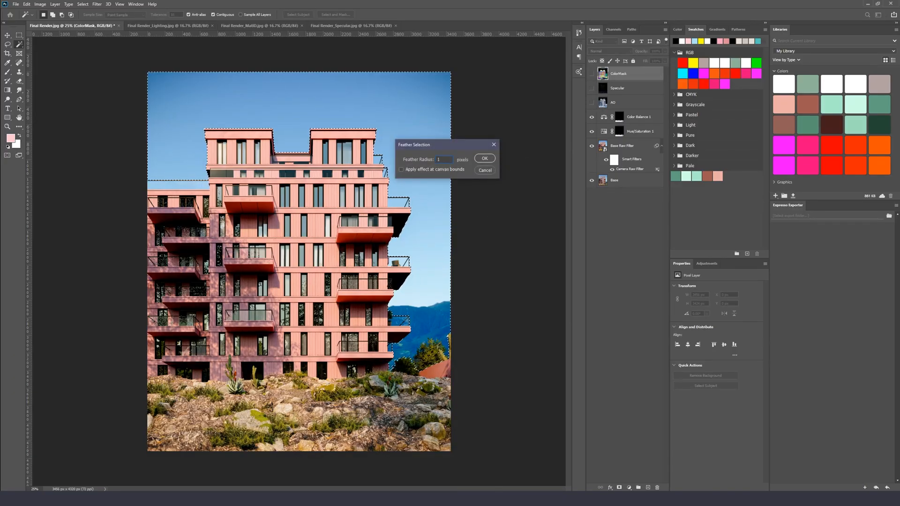
key(Return)
Add an Exposure adjustment layer masked to the selection and adjust its exposure, offset and gamma sliders
key(ctrl+plus)
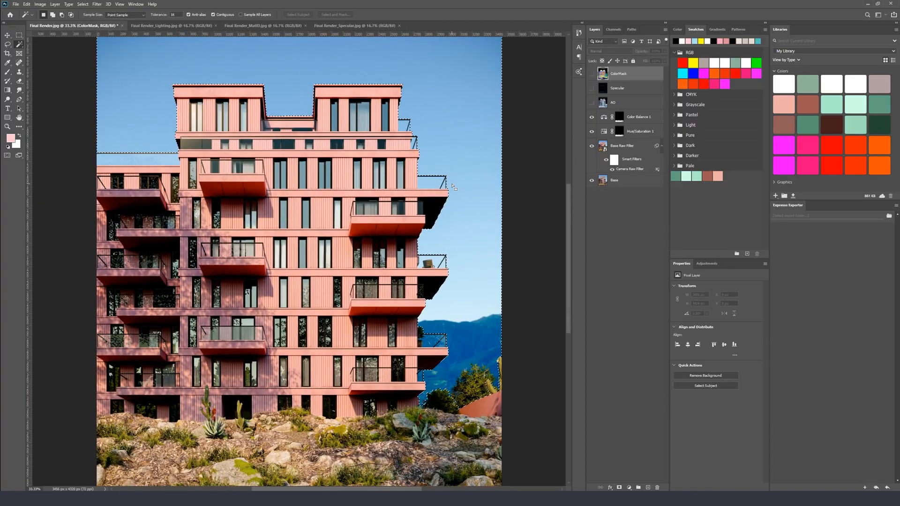
click(635, 121)
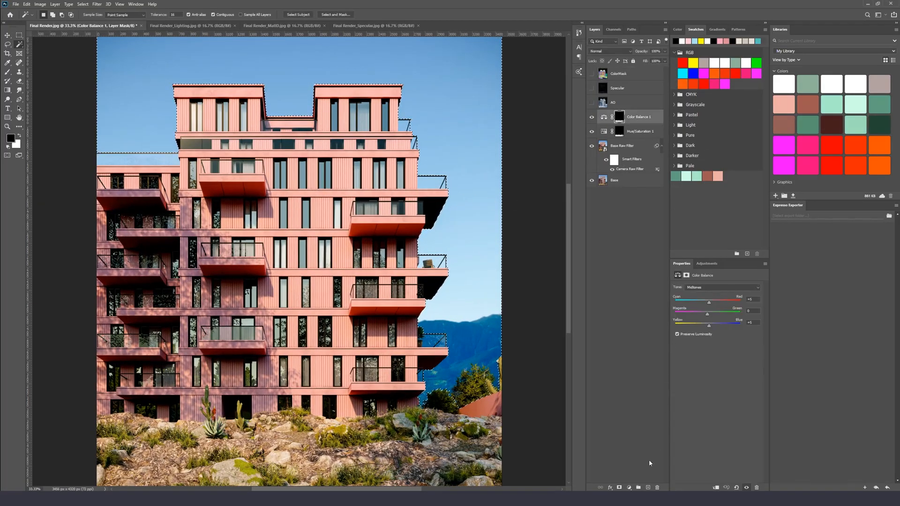
key(ctrl+minus)
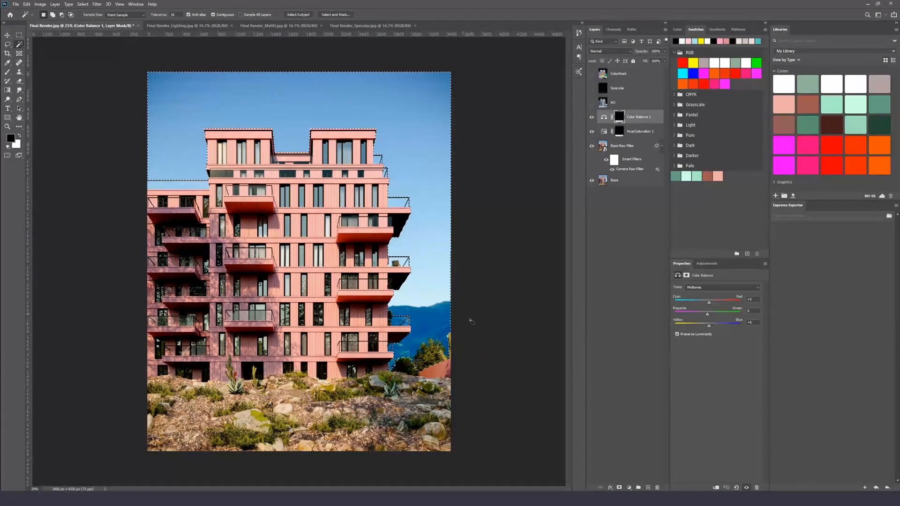
click(629, 487)
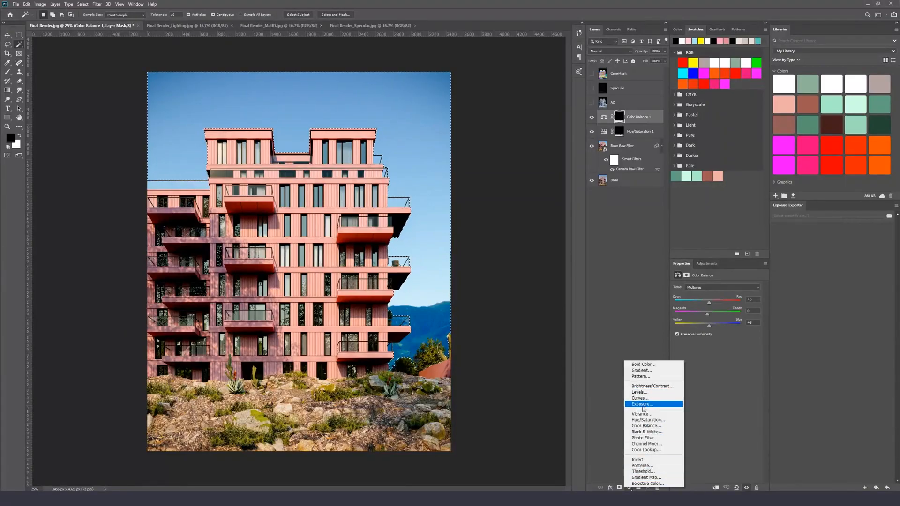
click(642, 404)
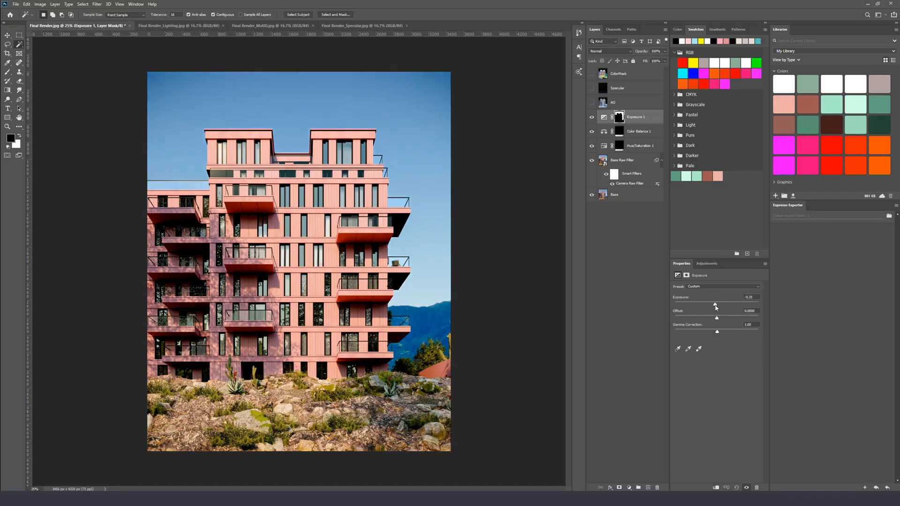
mouse_move(716, 306)
mouse_down()
mouse_move(711, 335)
mouse_move(724, 335)
mouse_move(718, 305)
mouse_move(718, 322)
mouse_up()
Toggle the Exposure layer's visibility to compare before and after
click(591, 117)
click(591, 117)
click(592, 117)
click(591, 117)
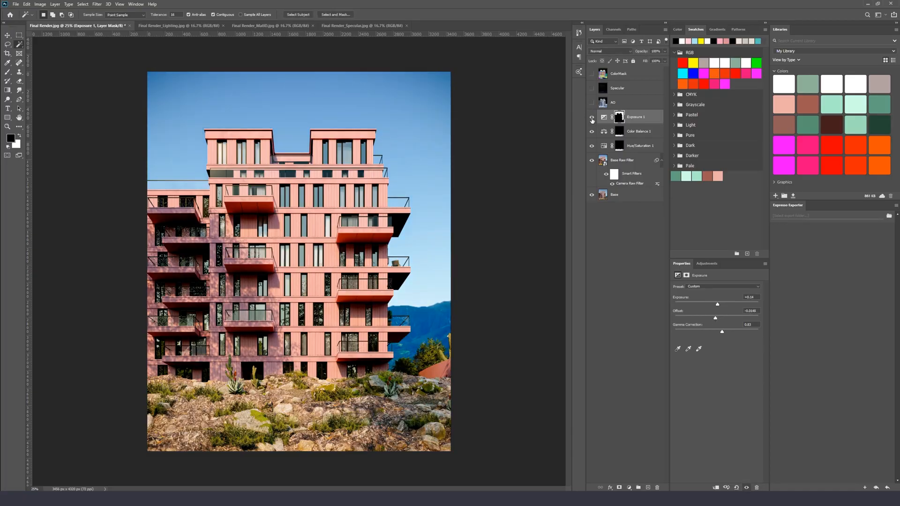
Load the Exposure mask as a selection and add a second Color Balance layer, shifting its midtone sliders
ctrl+click(623, 117)
click(629, 488)
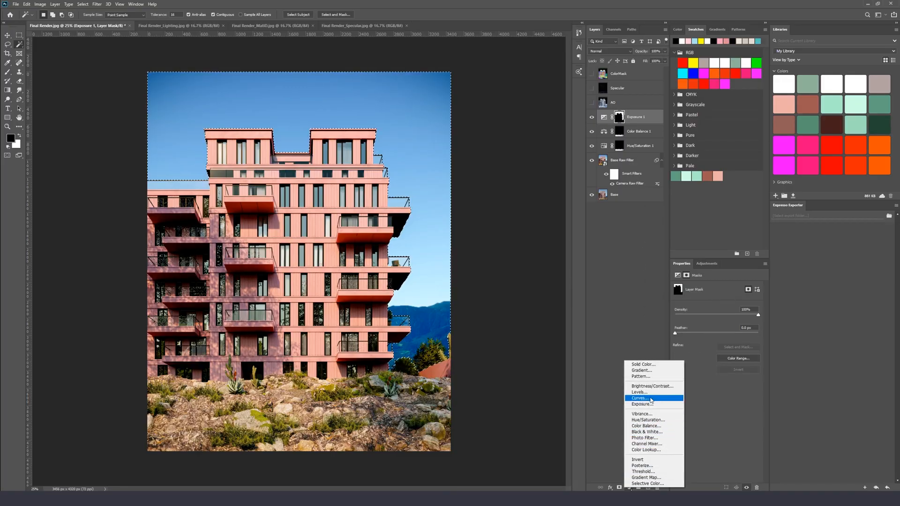
click(647, 425)
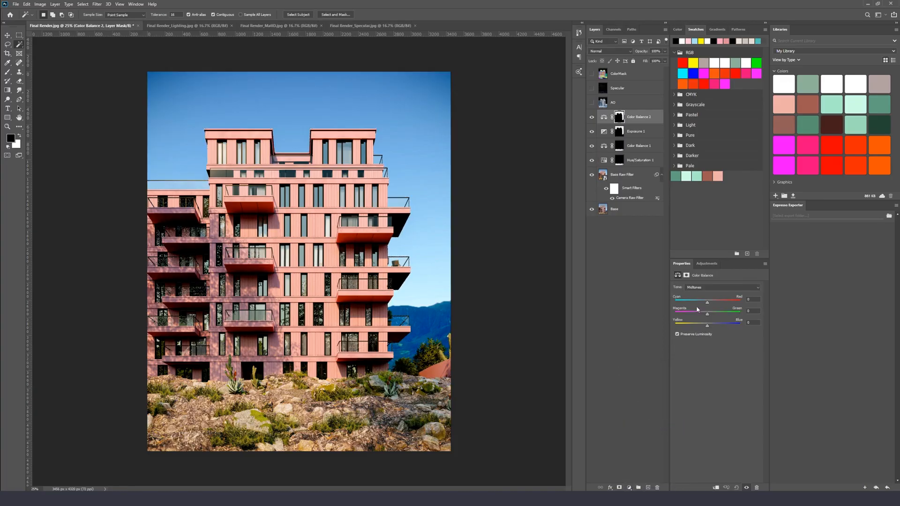
drag(688, 301, 680, 332)
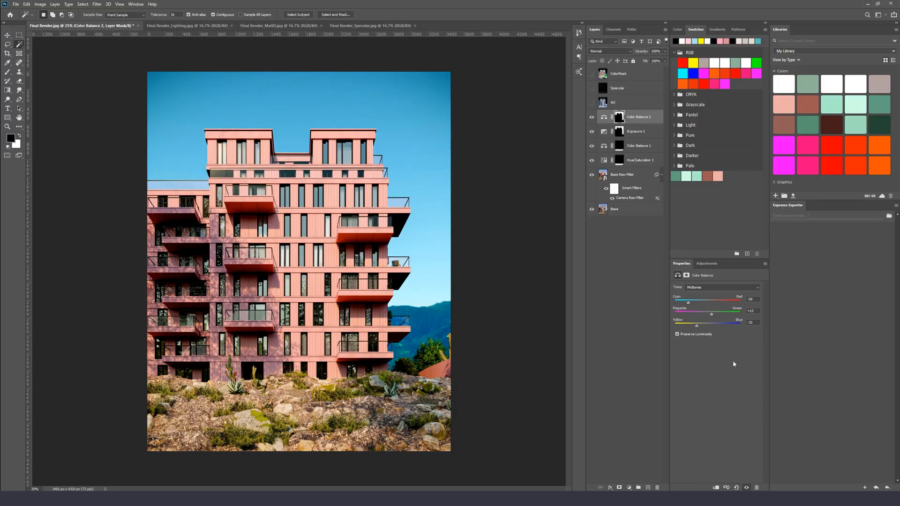
Switch the Color Balance tone to Highlights and shift its colour sliders
click(722, 288)
click(703, 303)
drag(708, 304, 715, 330)
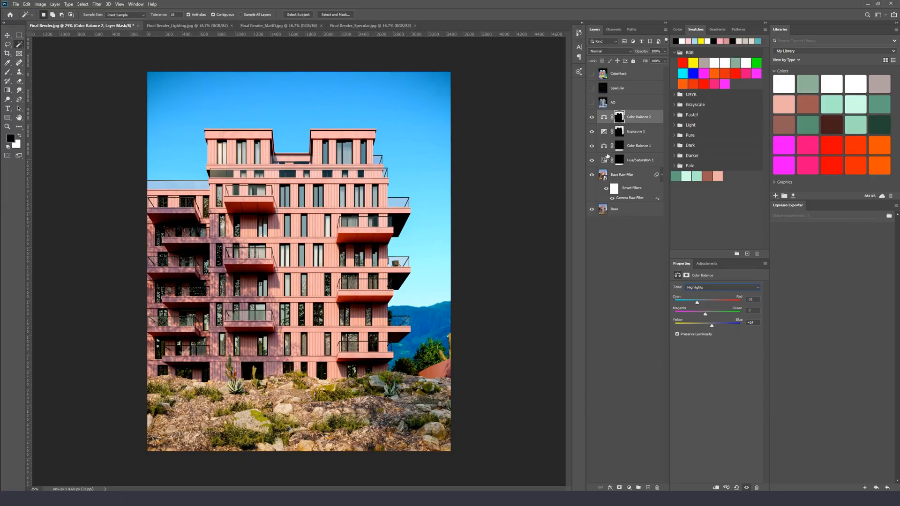
Paint a short black brush stroke into the Color Balance 2 mask near the right-hand trees
key(ctrl+plus)
key(ctrl+plus)
drag(442, 347, 274, 267)
click(618, 116)
key(b)
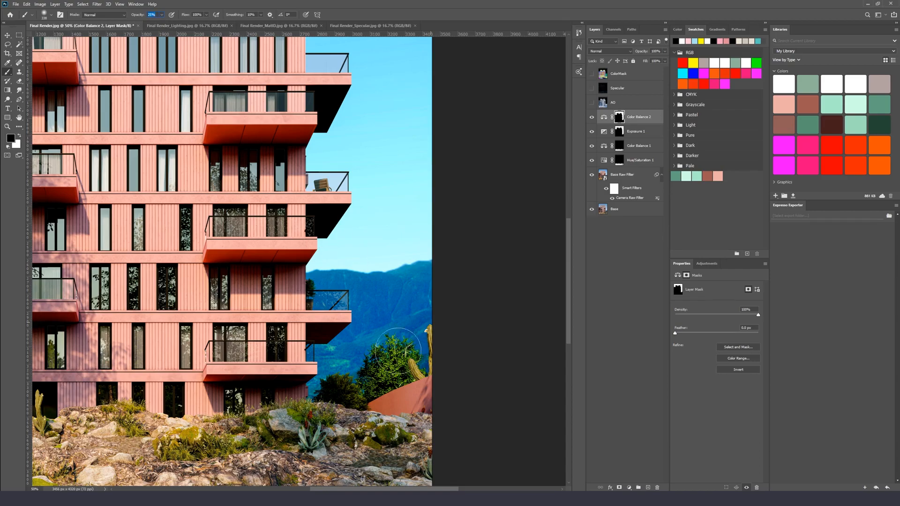
drag(338, 318, 336, 309)
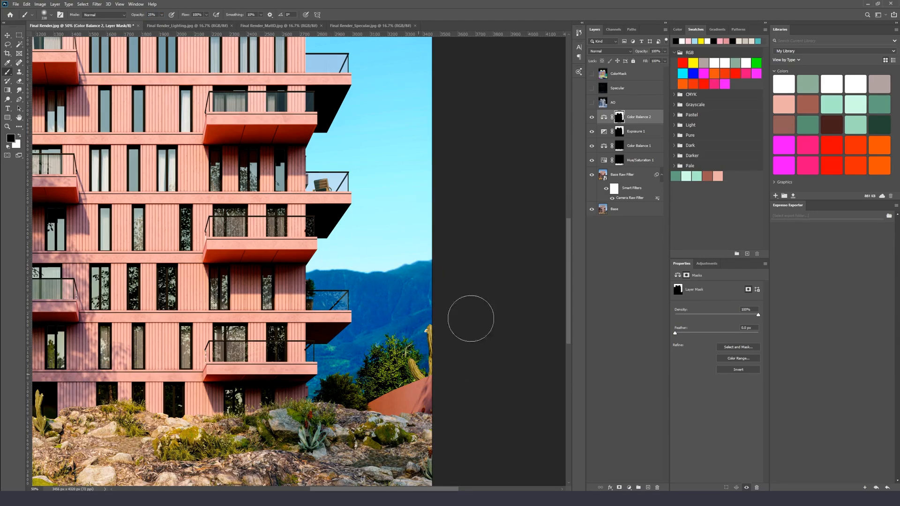
key(ctrl+minus)
key(ctrl+minus)
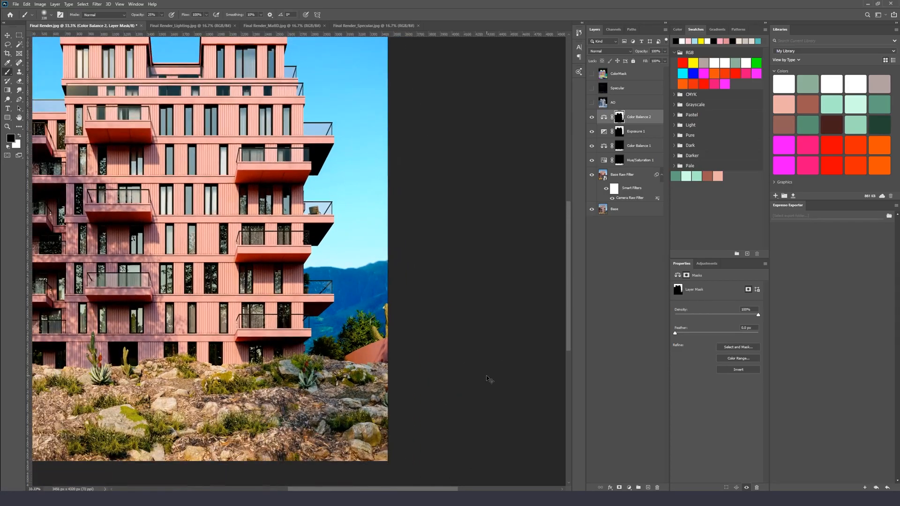
Toggle the Color Balance 2 layer's visibility to compare before and after
click(592, 118)
click(593, 117)
click(593, 117)
click(593, 117)
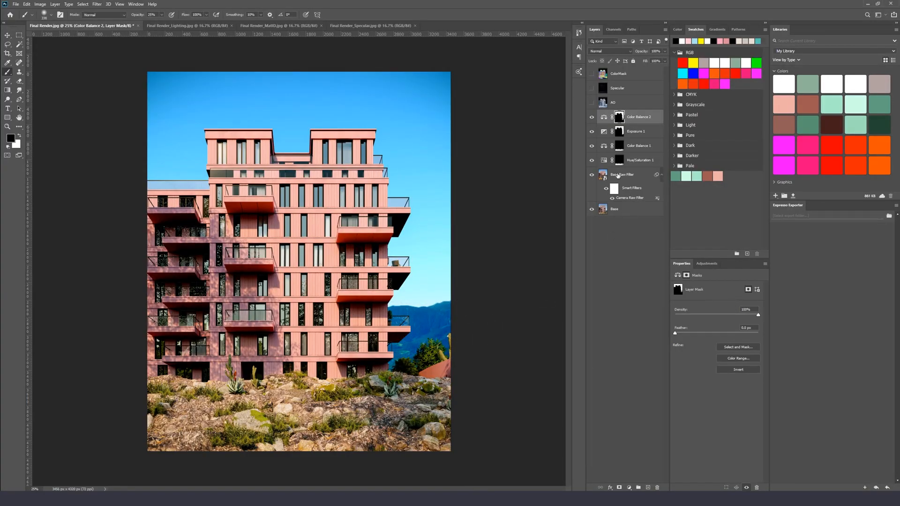
click(592, 118)
click(592, 117)
click(592, 117)
click(592, 117)
Load the same mask as a selection and add a Hue/Saturation adjustment layer over the sky area
ctrl+click(619, 117)
click(629, 487)
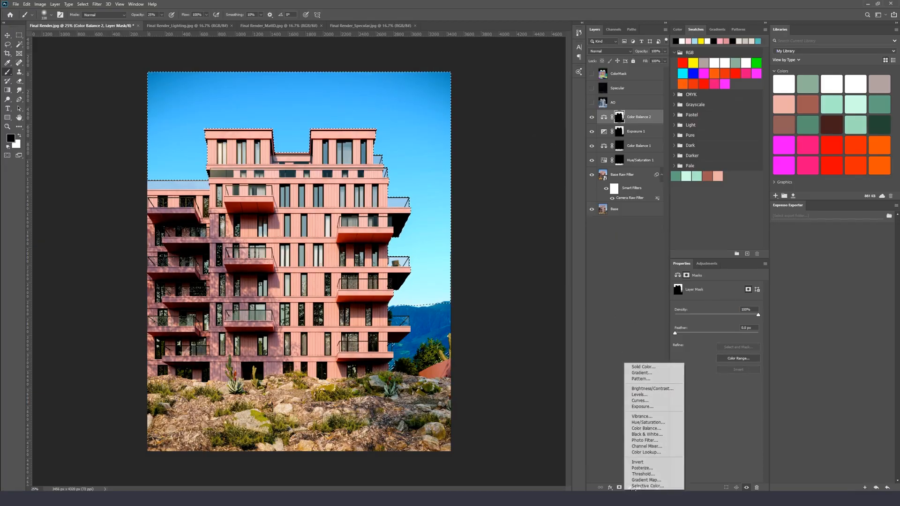
click(648, 423)
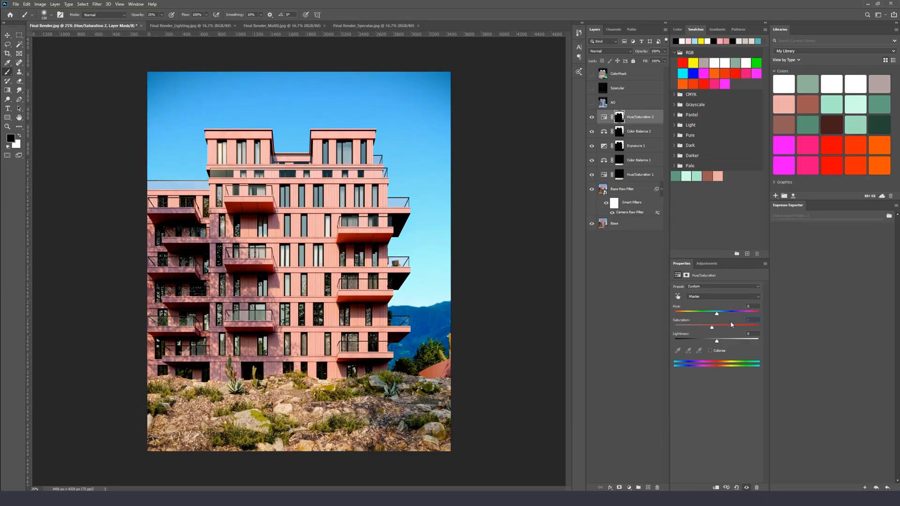
Zoom into the vegetation on the right and add a third Hue/Saturation adjustment layer
click(633, 131)
key(v)
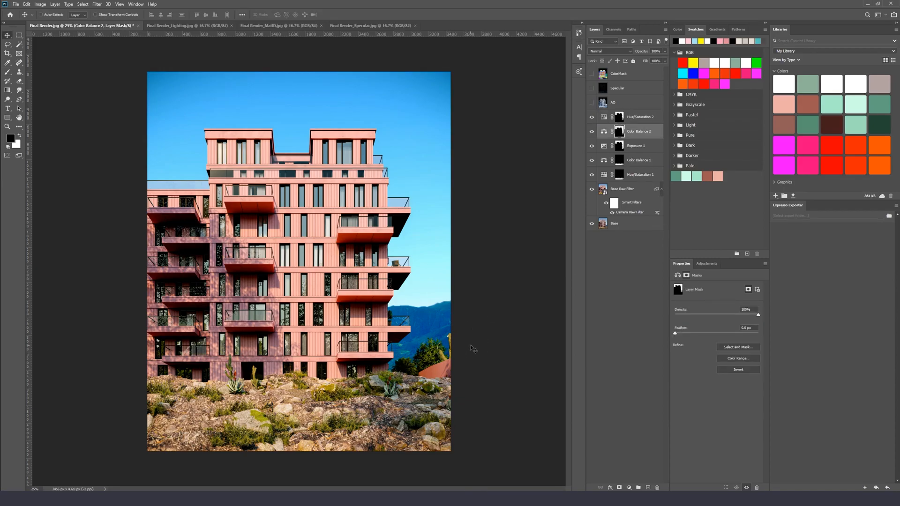
key(ctrl+plus)
key(ctrl+plus)
key(ctrl+plus)
drag(559, 429, 278, 177)
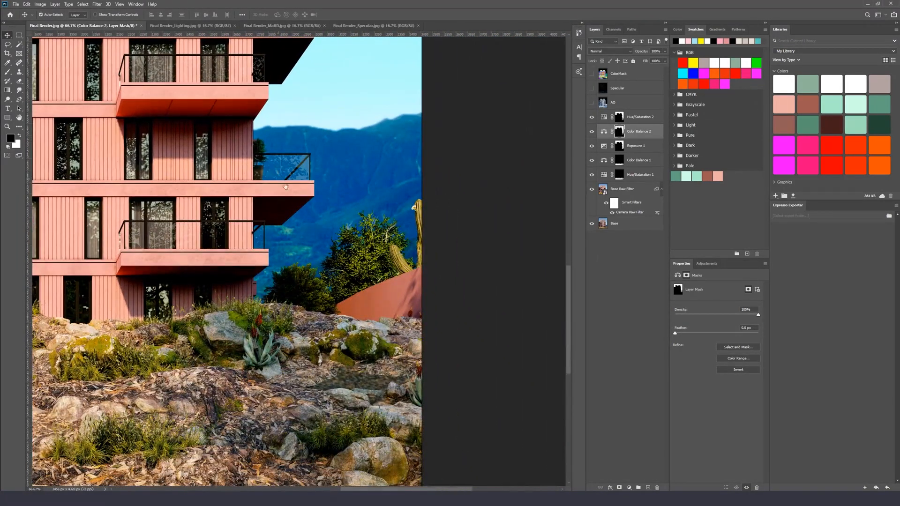
key(ctrl+plus)
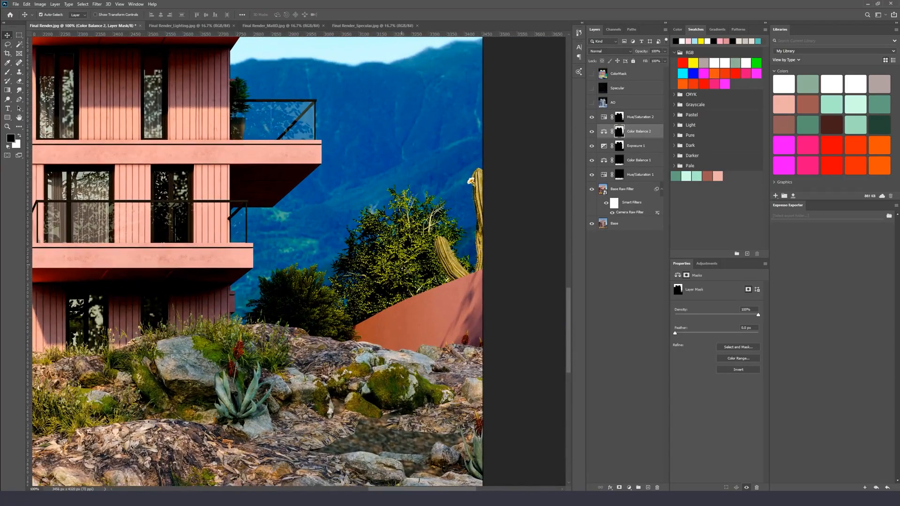
click(650, 121)
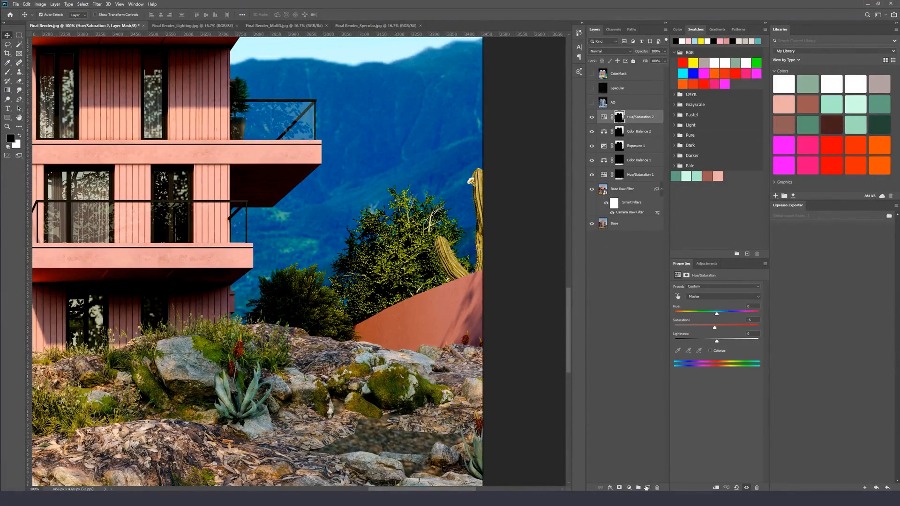
click(629, 487)
click(652, 427)
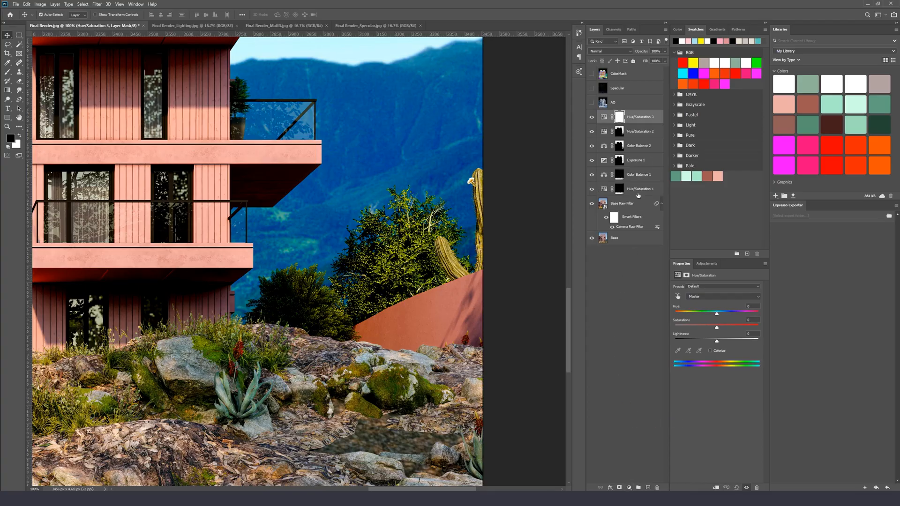
click(591, 73)
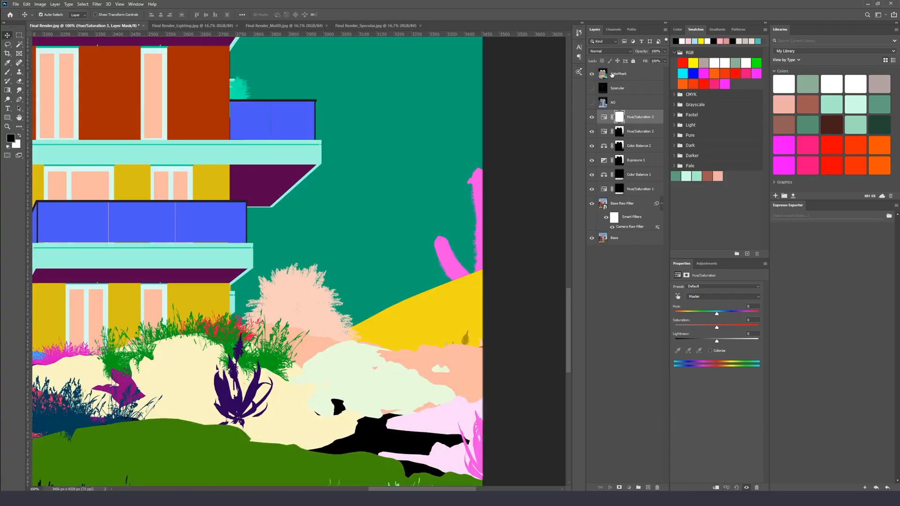
click(196, 158)
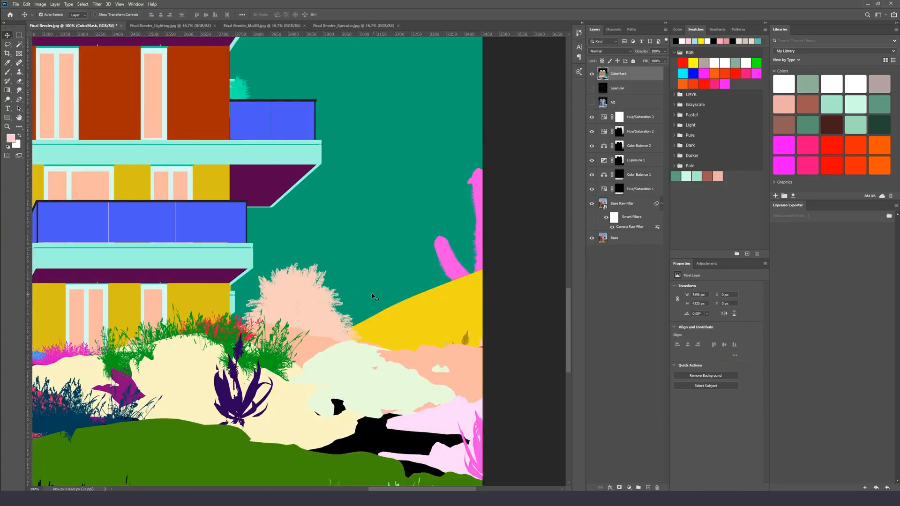
key(w)
click(313, 291)
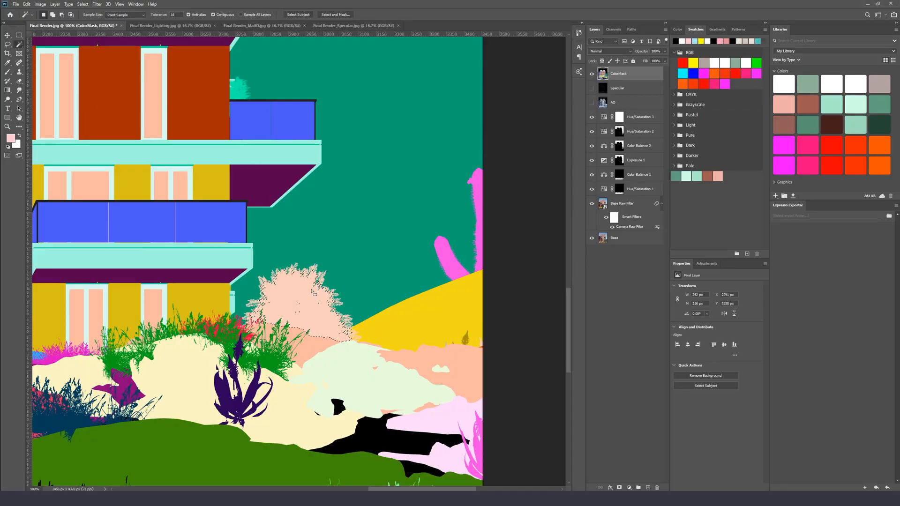
key(ctrl+d)
click(592, 74)
Lower the third Hue/Saturation layer's Saturation to -33
click(620, 120)
key(b)
key(ctrl+plus)
key(ctrl+minus)
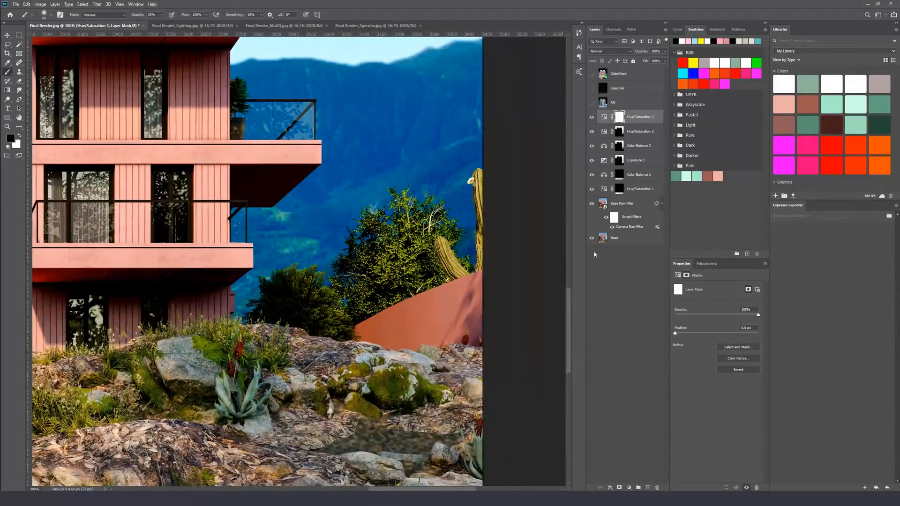
click(604, 117)
drag(716, 329, 707, 331)
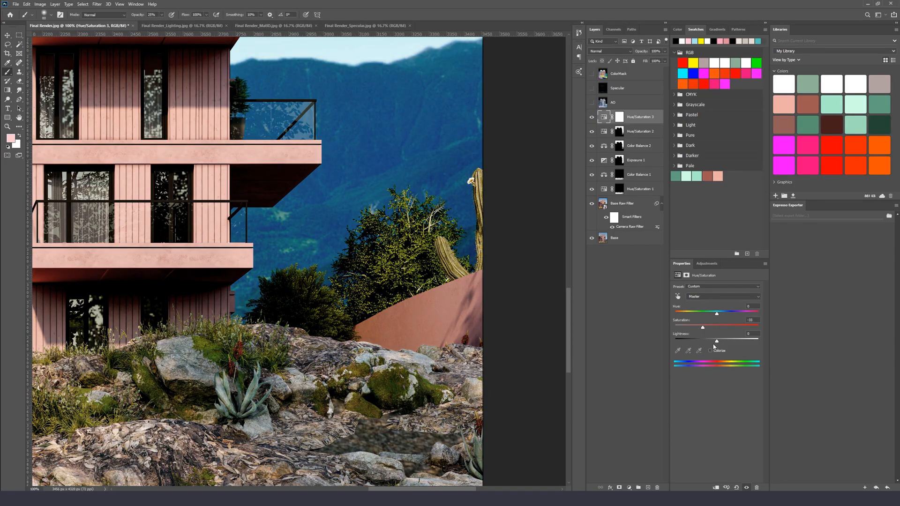
drag(716, 345, 714, 345)
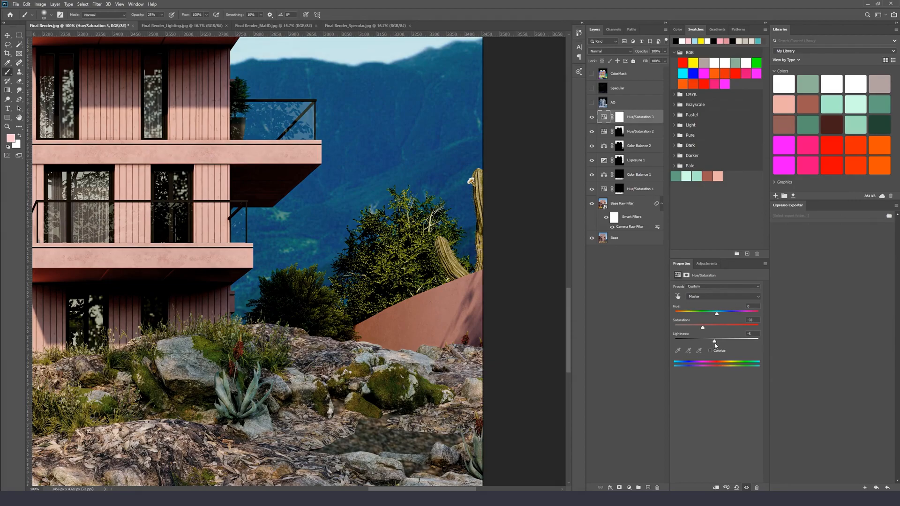
Invert the Hue/Saturation 3 mask to black and swap to a white foreground colour
click(620, 118)
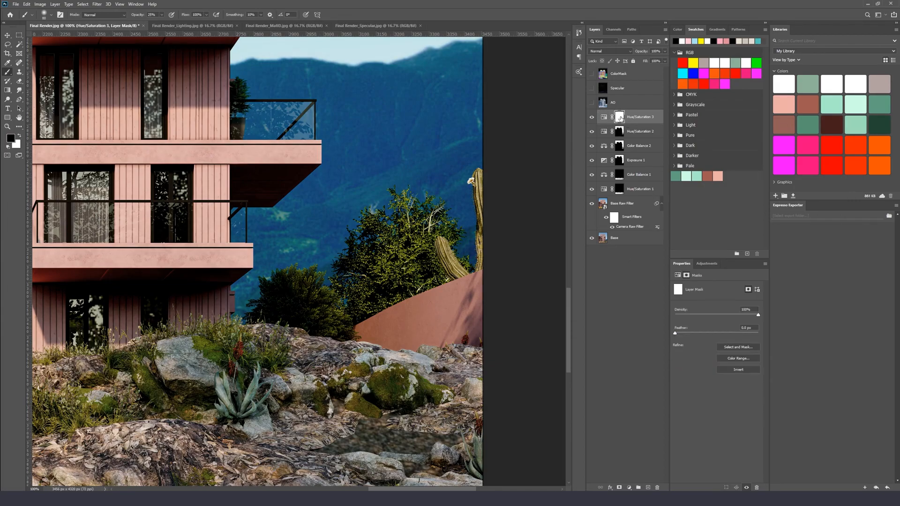
key(ctrl+i)
key(x)
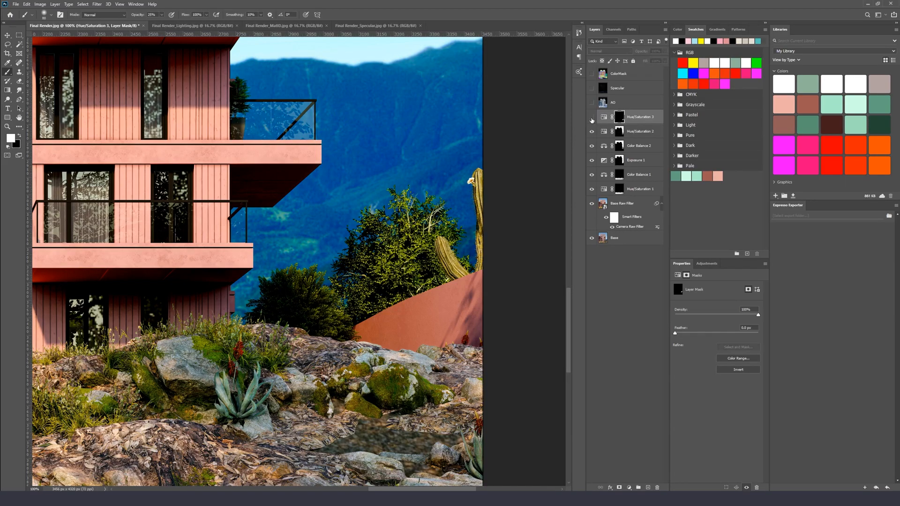
Zoom out and toggle the Hue/Saturation 3 layer on and off to compare its effect
key(ctrl+minus)
key(ctrl+minus)
key(ctrl+minus)
key(ctrl+minus)
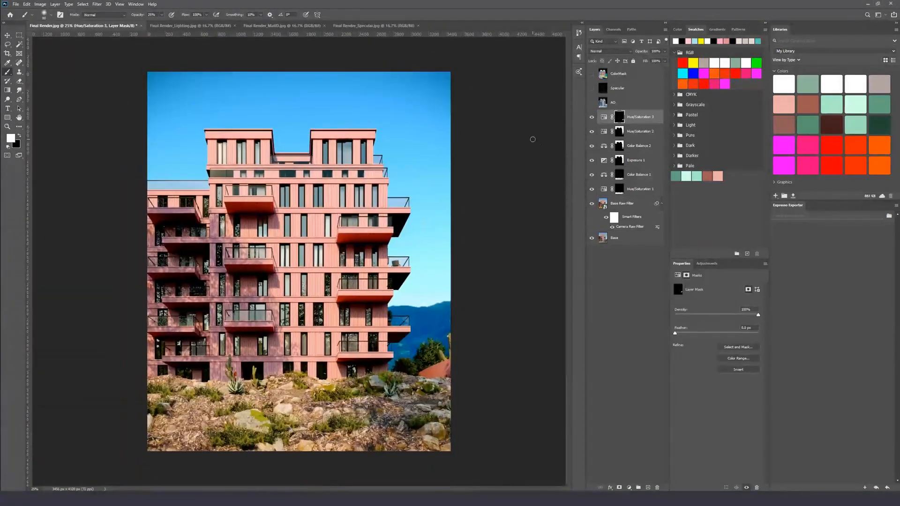
click(591, 117)
click(592, 117)
click(592, 117)
click(591, 117)
click(646, 117)
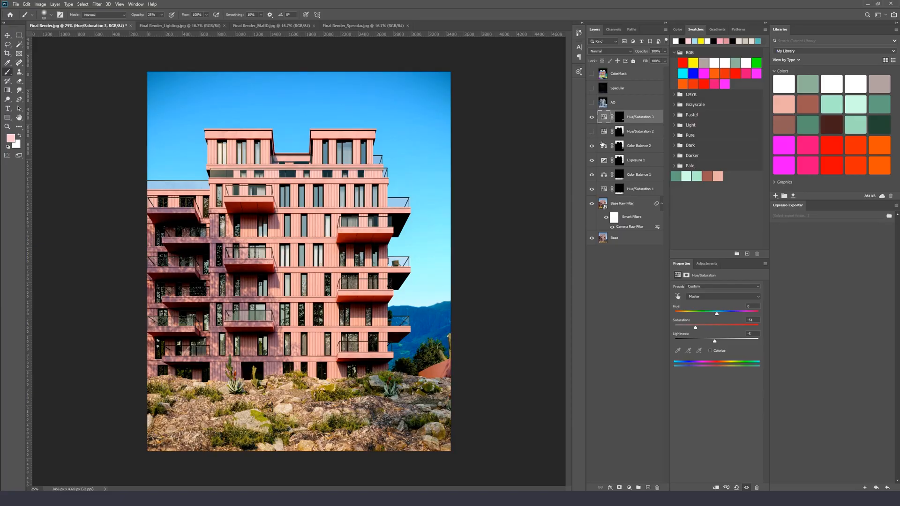
Paint black with a 180 px brush on the Color Balance 2 mask over the mountains on the right
click(640, 145)
click(591, 147)
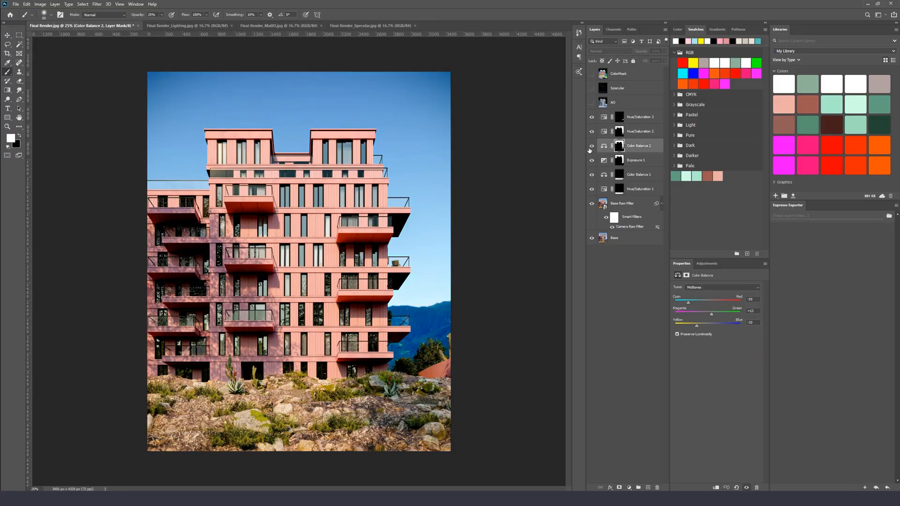
click(591, 147)
click(619, 146)
right_click(424, 345)
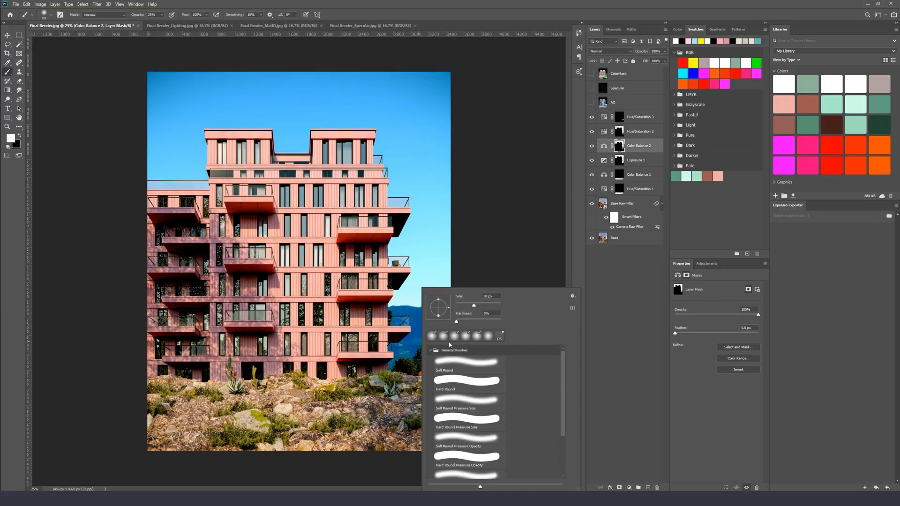
click(479, 306)
text(180)
key(Return)
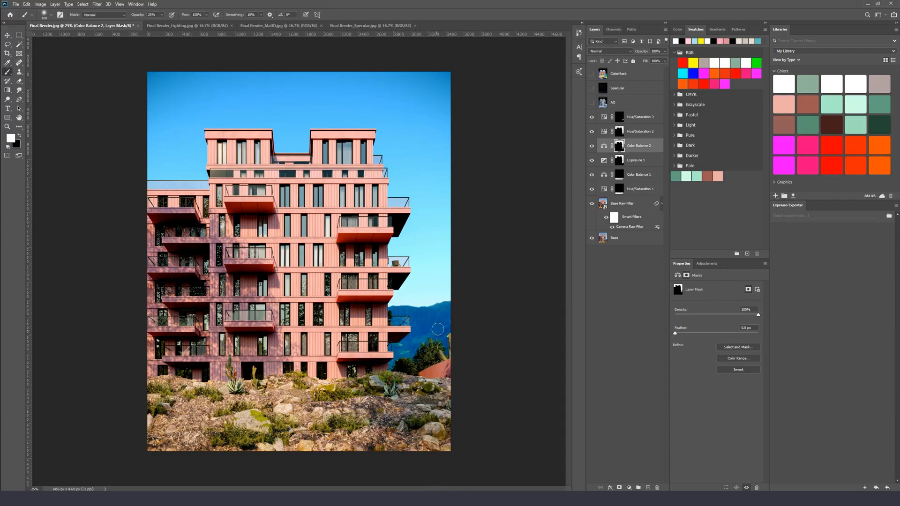
key(x)
right_click(422, 323)
click(495, 307)
click(404, 326)
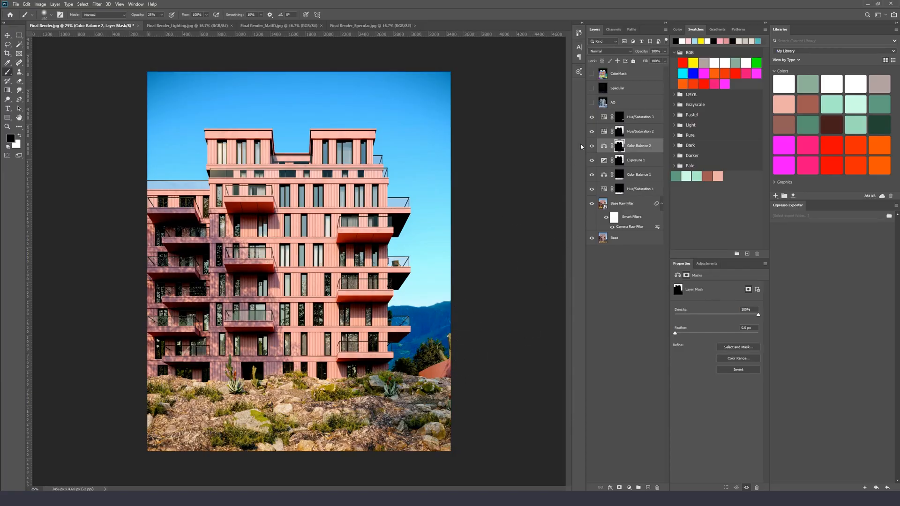
Show the AO layer, set its blend mode to Multiply, and add an inverted black layer mask to it
key(v)
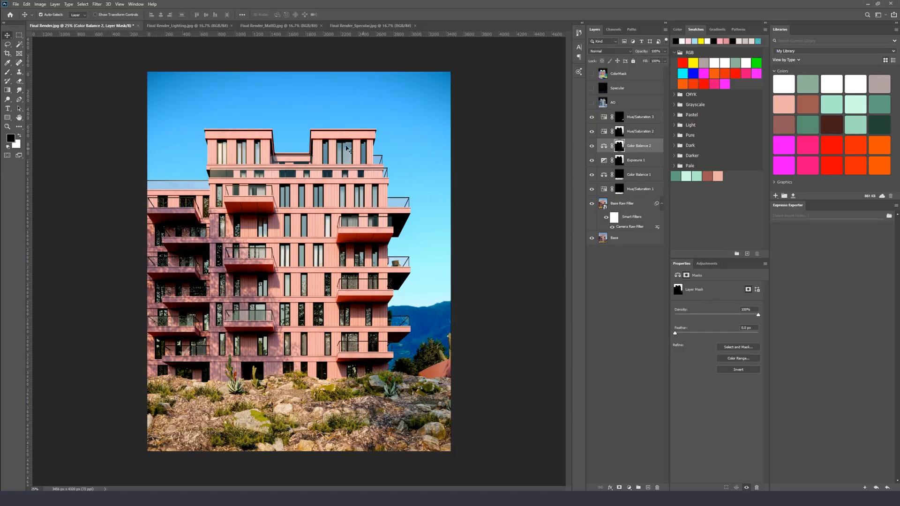
click(638, 117)
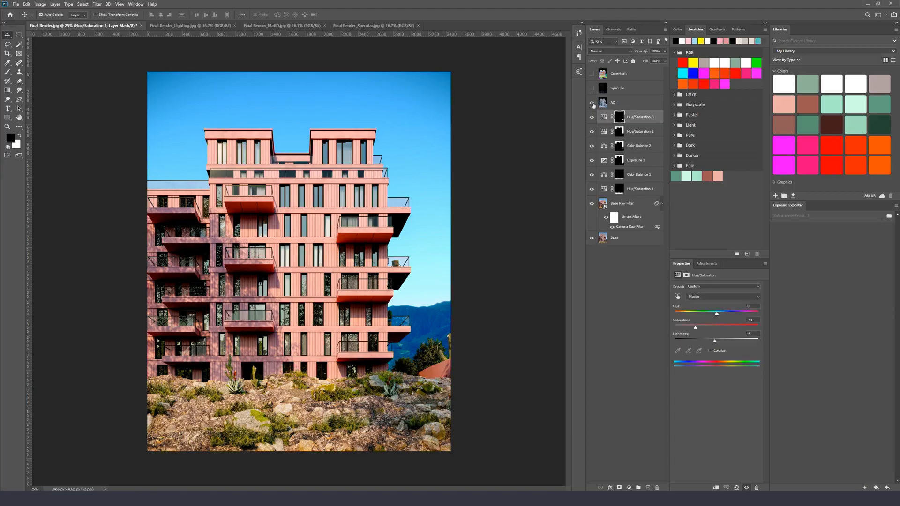
click(592, 102)
click(620, 104)
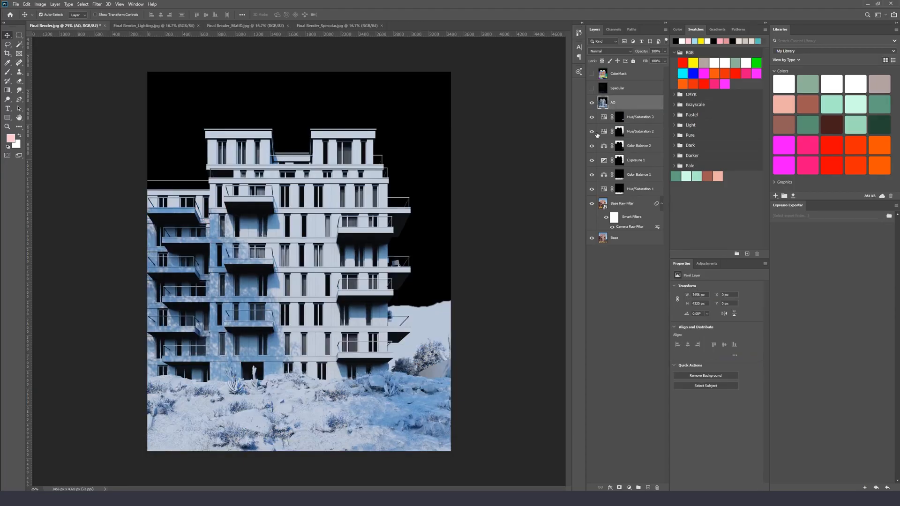
click(40, 4)
click(316, 78)
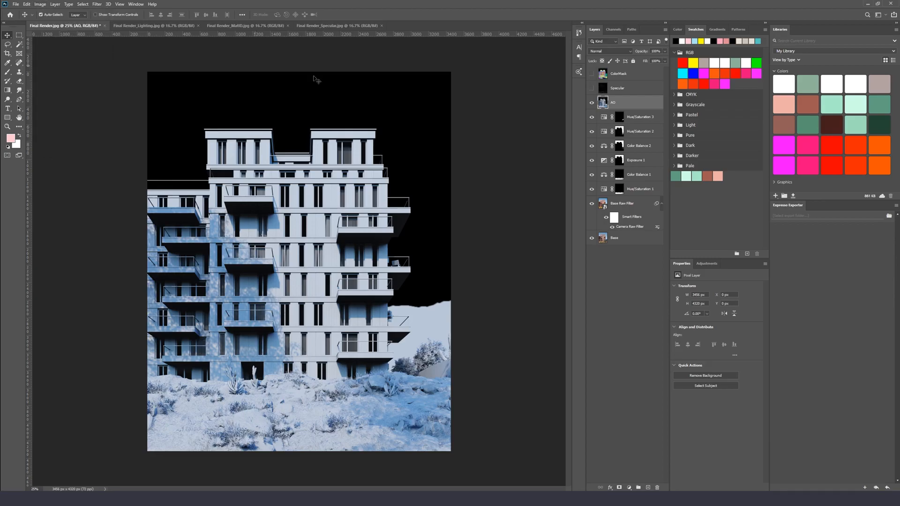
click(609, 51)
click(619, 84)
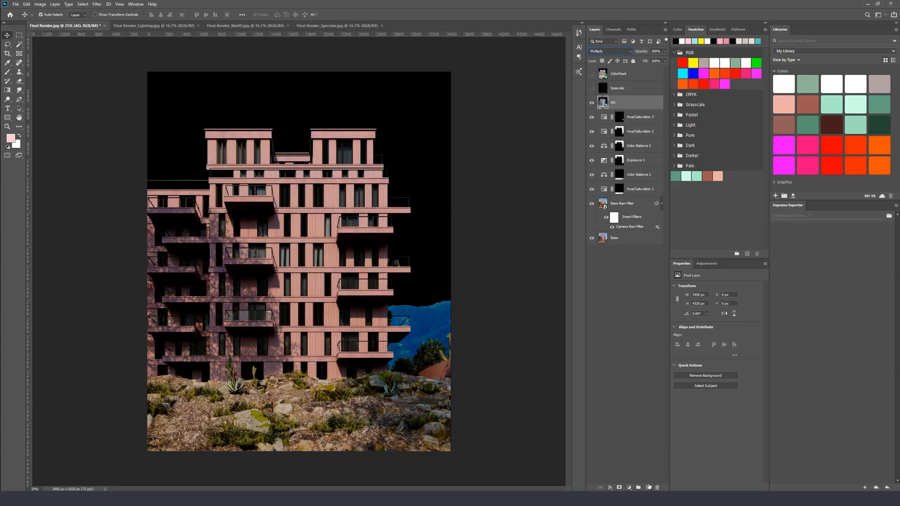
click(619, 488)
key(ctrl+i)
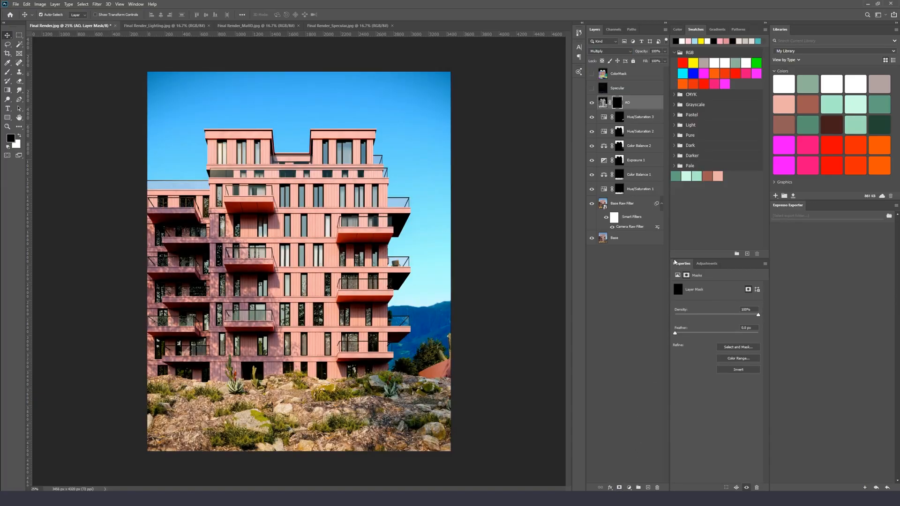
Zoom into the foreground and paint white on the AO mask over the rocks and vegetation
key(ctrl+plus)
key(ctrl+plus)
key(ctrl+plus)
drag(316, 236, 346, 112)
key(x)
key(b)
drag(298, 369, 320, 296)
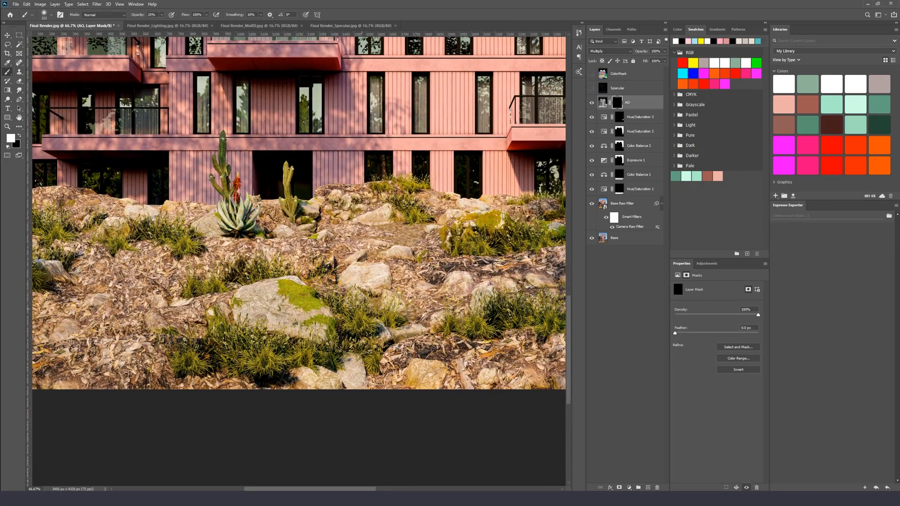
mouse_move(286, 366)
mouse_down()
mouse_move(187, 352)
mouse_move(518, 364)
mouse_up()
Enlarge the brush and keep painting white on the AO mask across the rocky ground
right_click(370, 281)
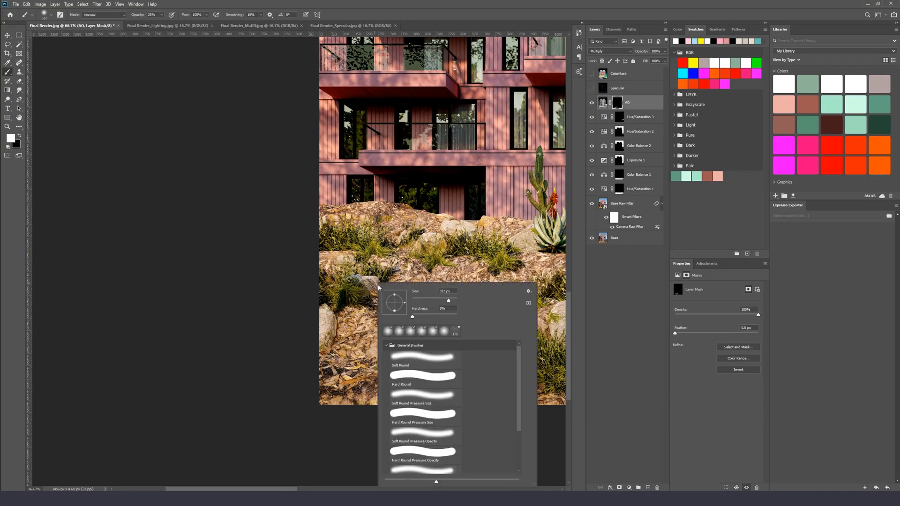
click(438, 244)
mouse_move(443, 257)
mouse_down()
mouse_move(404, 273)
mouse_move(227, 277)
mouse_up()
drag(364, 253, 341, 219)
drag(408, 249, 302, 257)
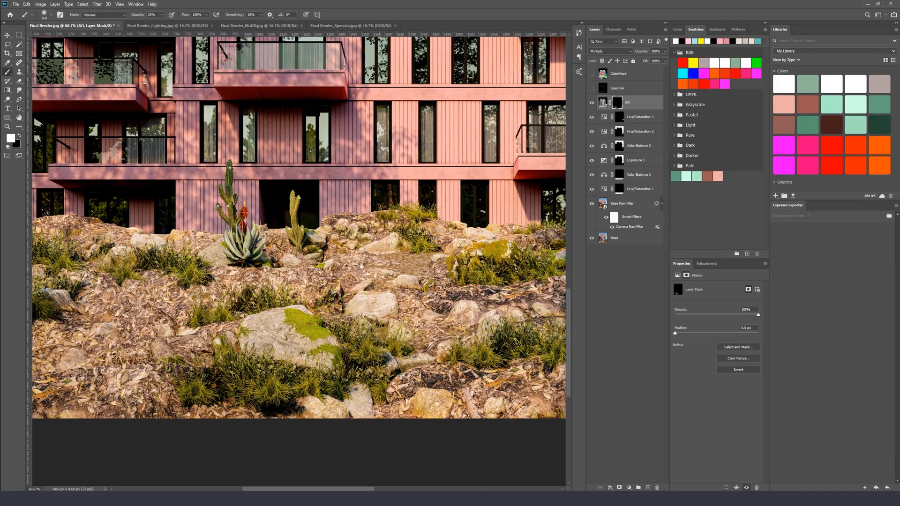
drag(394, 244, 336, 237)
drag(409, 247, 355, 253)
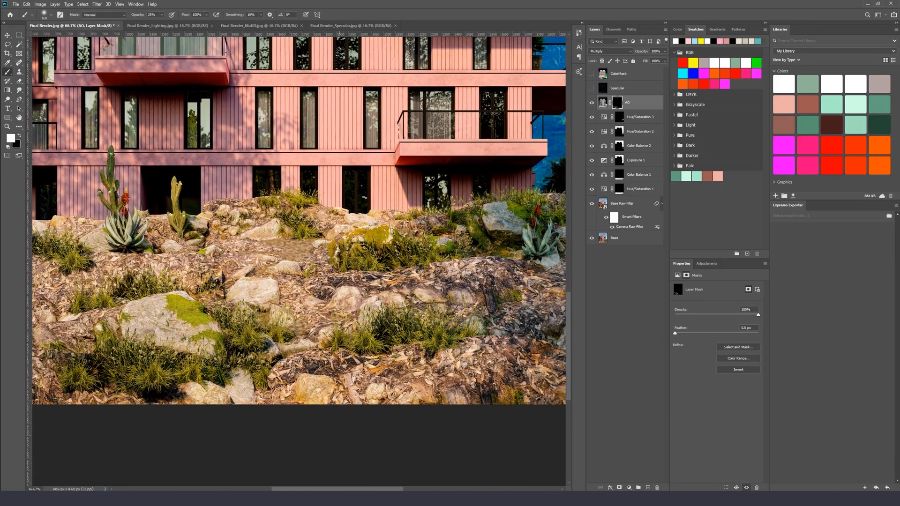
drag(483, 263, 321, 247)
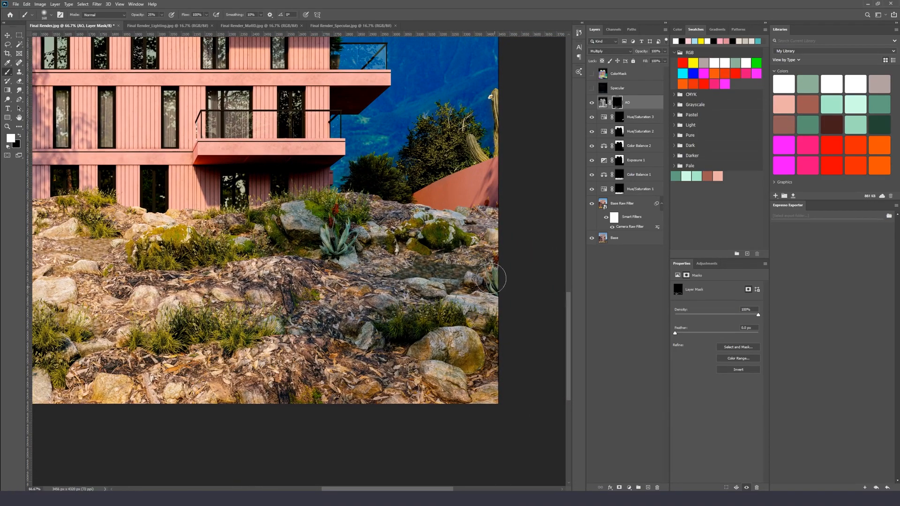
drag(237, 332, 466, 286)
drag(302, 306, 407, 287)
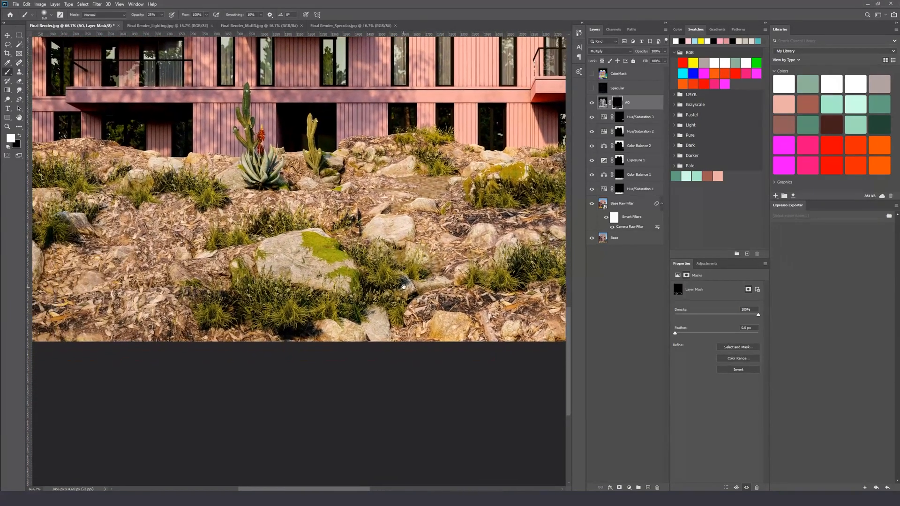
mouse_move(223, 322)
mouse_down()
mouse_move(370, 294)
mouse_move(214, 320)
mouse_up()
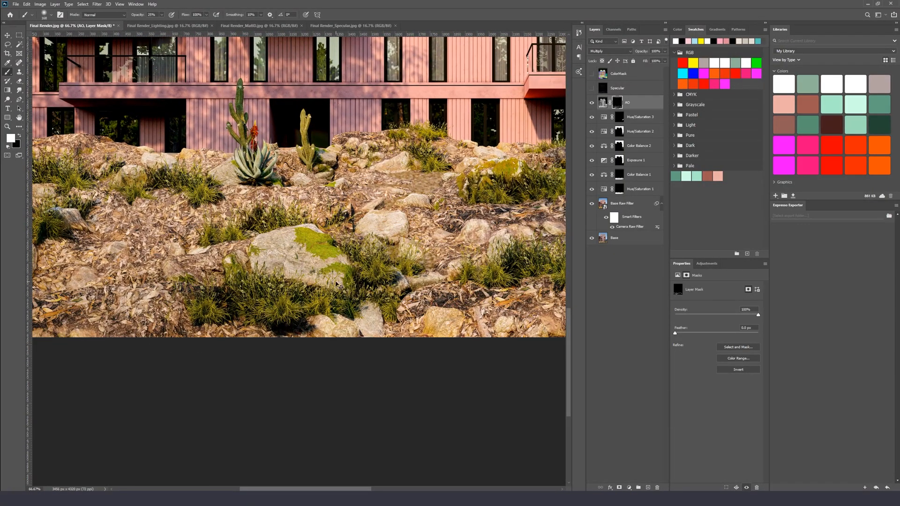
Zoom out, enlarge the brush again and paint the AO mask along the bottom of the image
key(ctrl+minus)
key(ctrl+minus)
key(ctrl+minus)
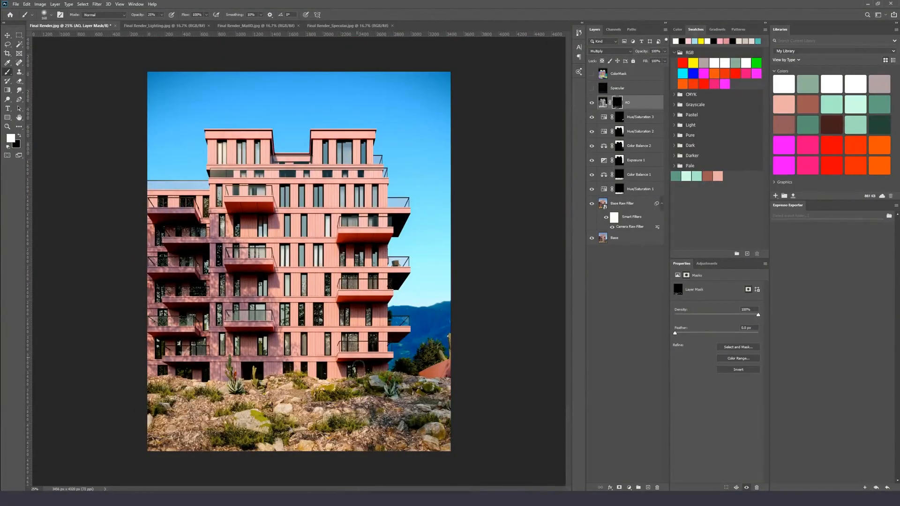
right_click(378, 422)
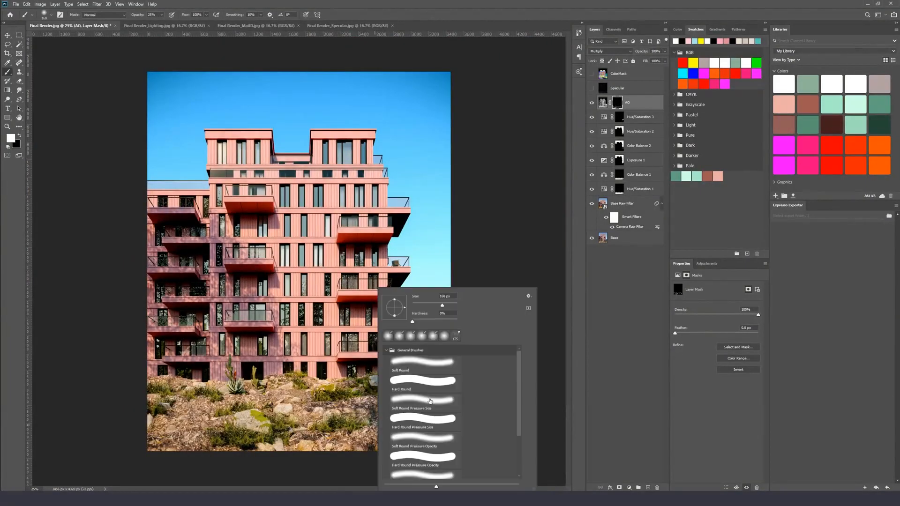
click(451, 306)
drag(137, 427, 351, 444)
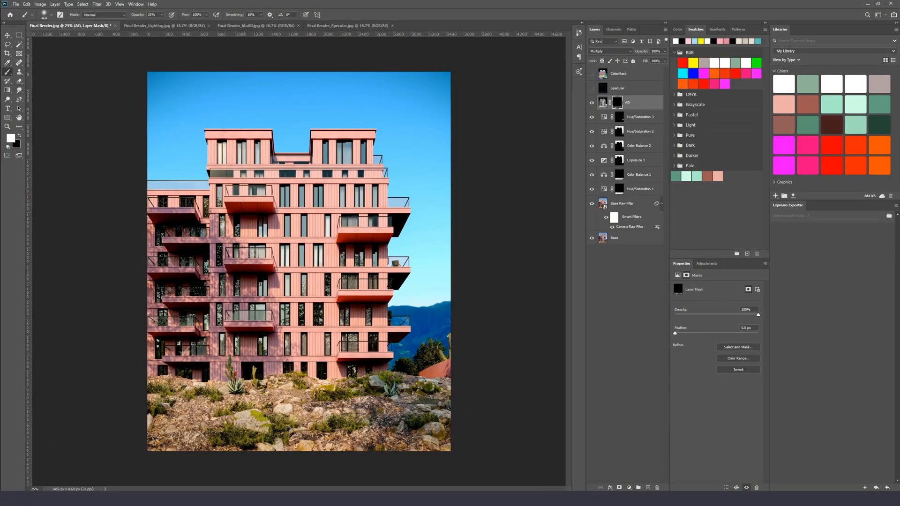
Toggle the AO layer on and off to compare its effect on the render
key(v)
click(591, 103)
click(591, 103)
click(591, 104)
click(591, 103)
click(591, 104)
click(591, 103)
click(591, 103)
click(591, 104)
click(591, 103)
click(591, 103)
key(ctrl+minus)
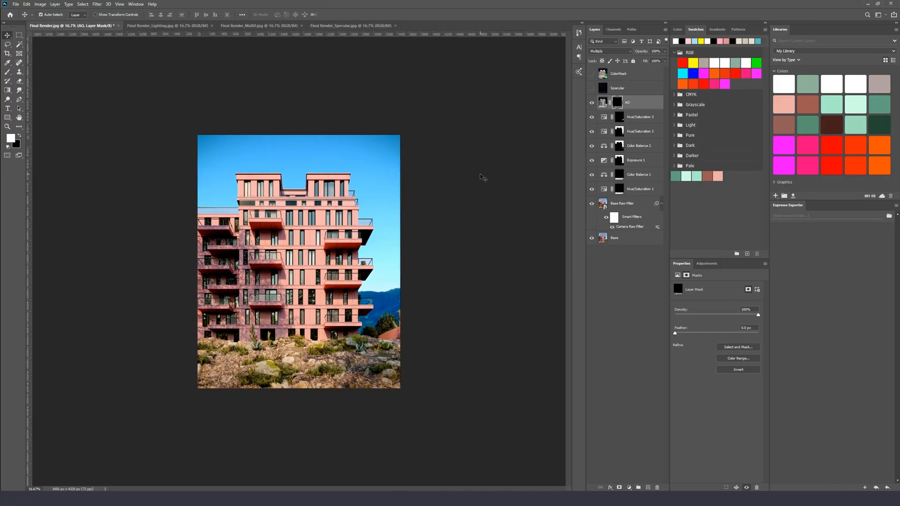
Show the Specular layer and set its blend mode to Screen
click(592, 88)
click(613, 89)
key(ctrl+plus)
key(ctrl+plus)
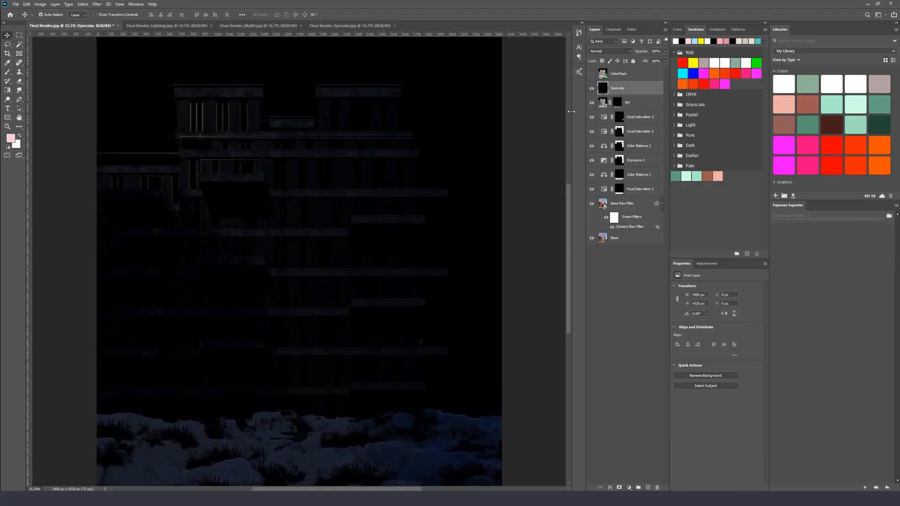
click(601, 52)
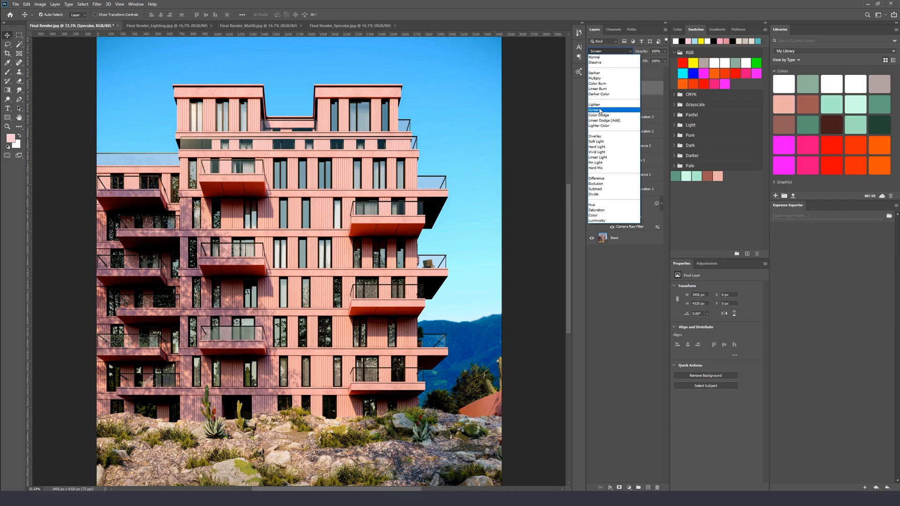
click(600, 111)
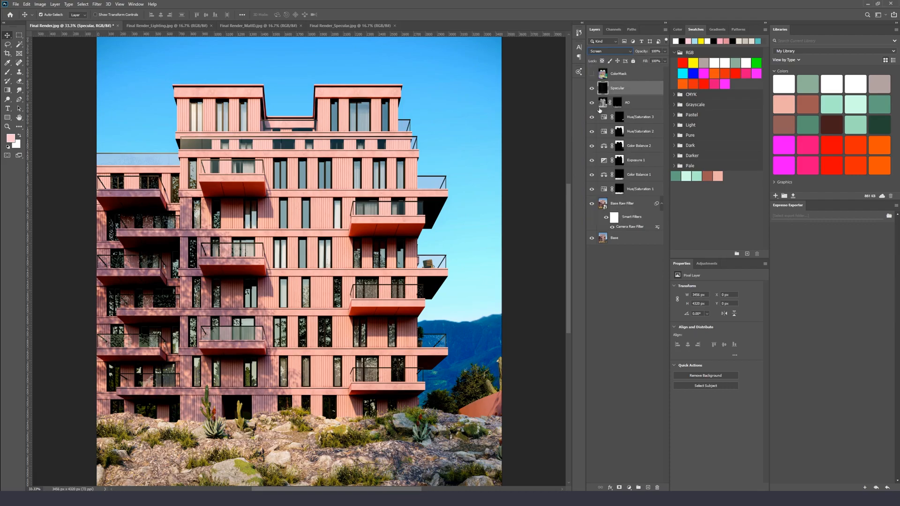
Toggle the Specular and ColorMask layers on and off to compare the render
click(592, 88)
click(591, 88)
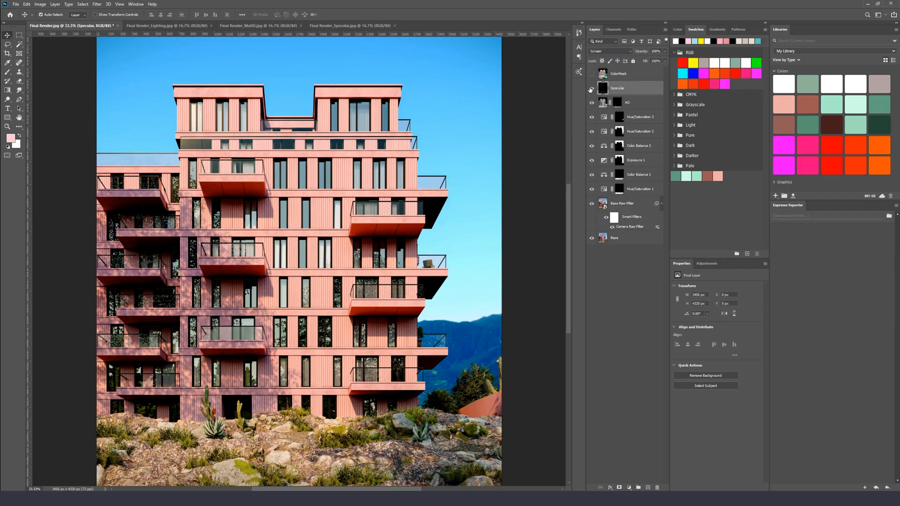
click(591, 88)
click(591, 89)
click(591, 88)
click(591, 89)
click(591, 88)
click(591, 89)
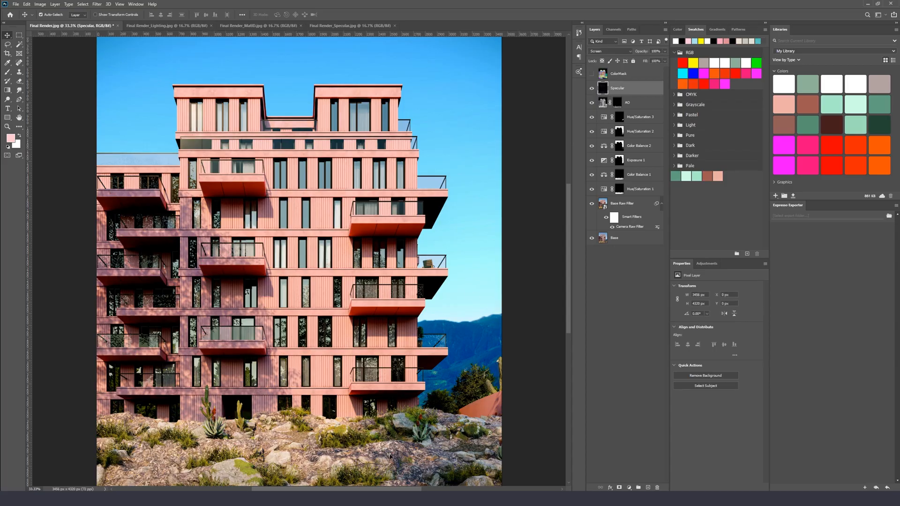
click(591, 88)
click(591, 88)
click(591, 89)
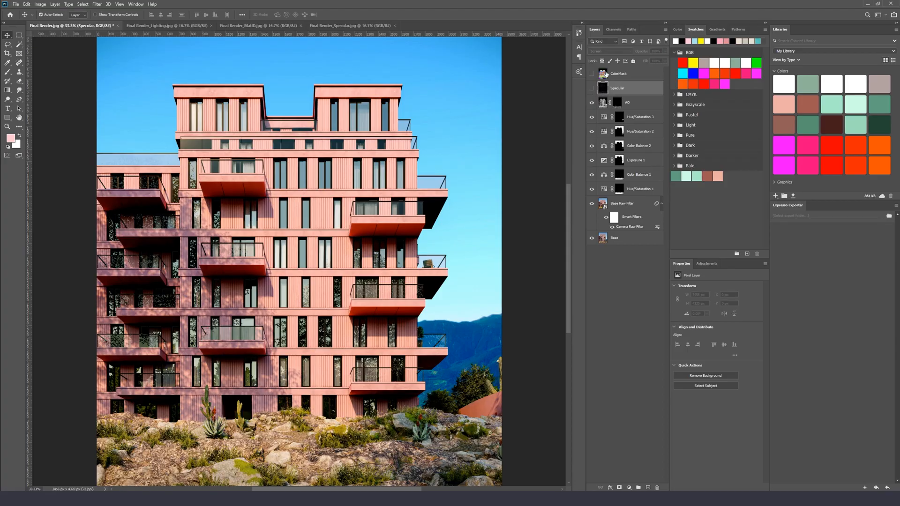
click(591, 74)
click(592, 89)
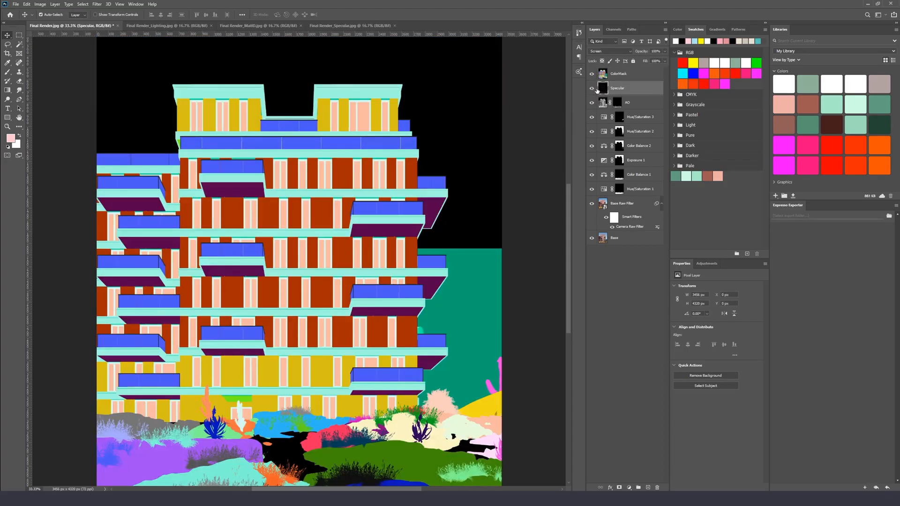
click(592, 74)
key(ctrl+minus)
Load a mask as a selection, invert it, and add it as a layer mask on the Specular layer
ctrl+click(618, 188)
key(m)
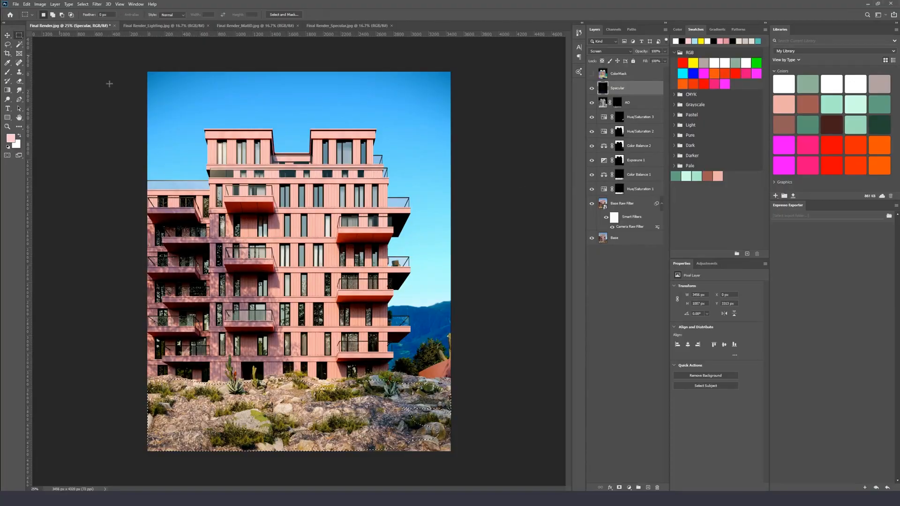
right_click(322, 253)
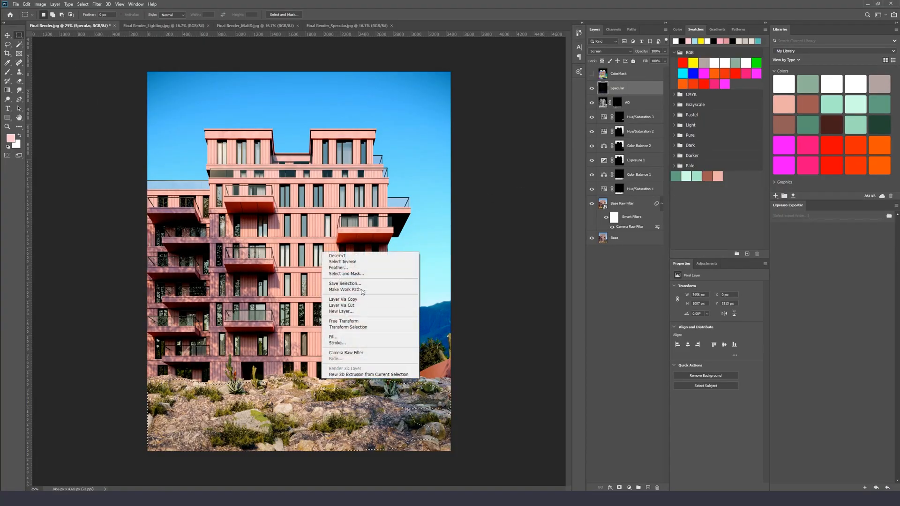
click(357, 263)
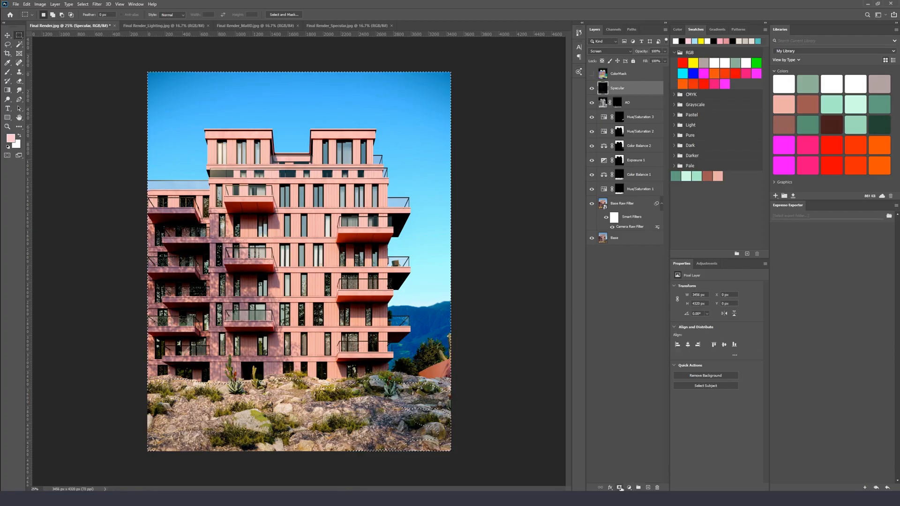
click(620, 488)
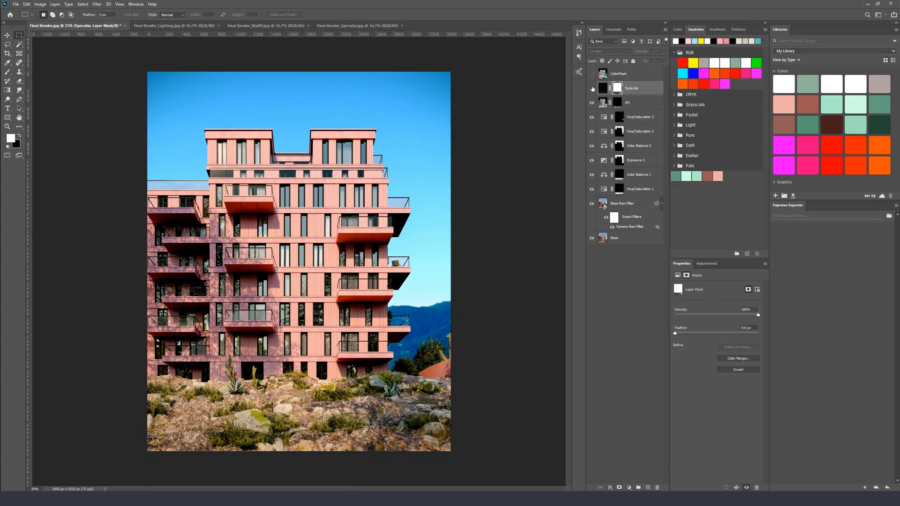
click(592, 89)
click(591, 88)
Switch to File Explorer and open the Textures > Lens Effects folder
key(alt+Tab)
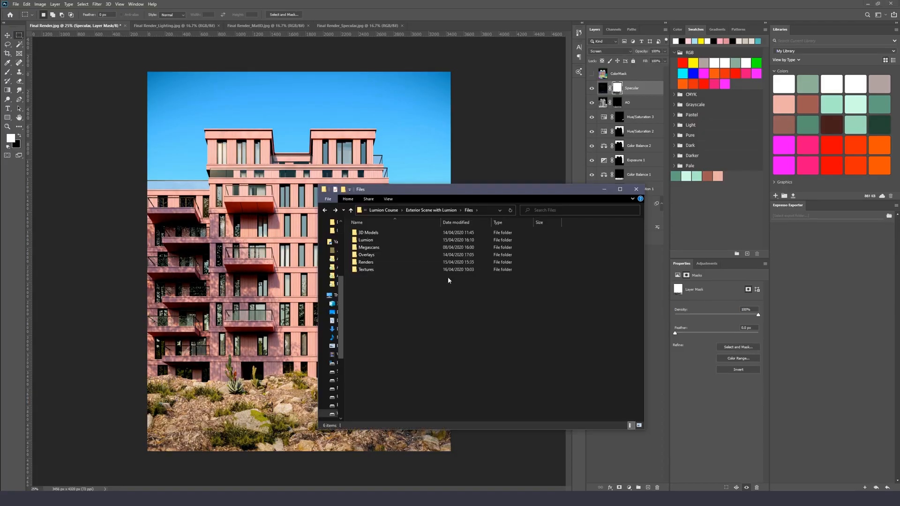
double_click(367, 270)
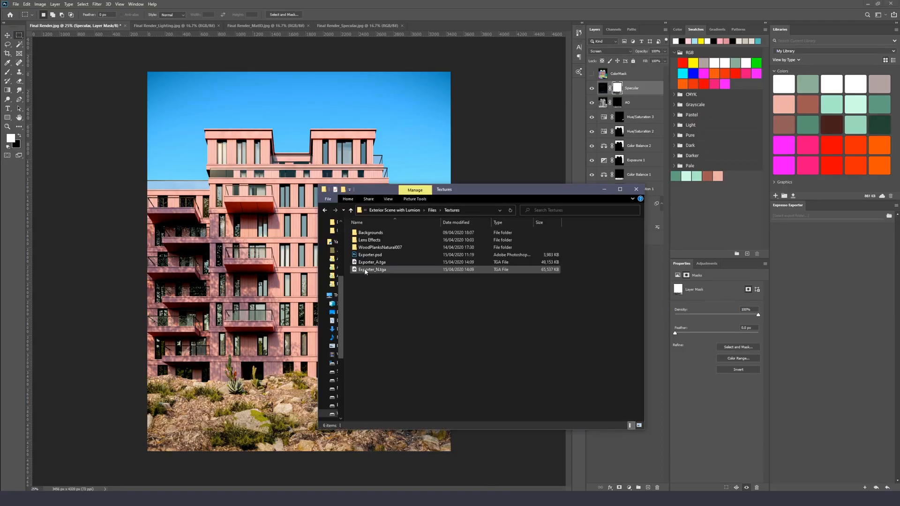
double_click(378, 240)
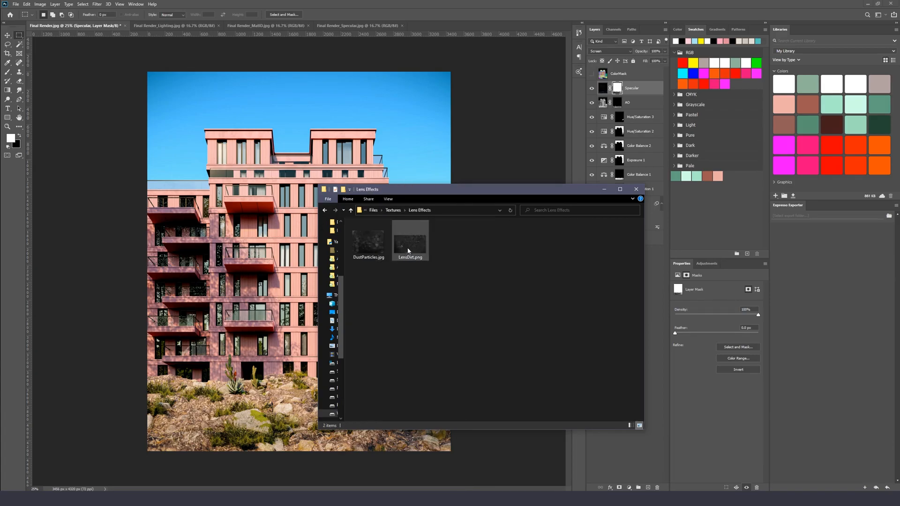
Place the LensDirt image from the Lens Effects folder into the document and scale it to cover the whole canvas
drag(414, 245, 407, 126)
drag(389, 91, 389, 93)
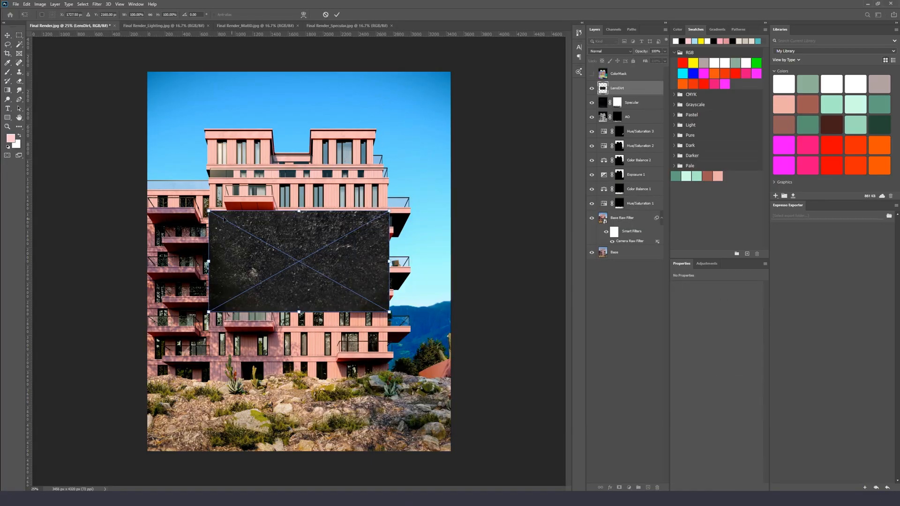
drag(210, 209, 147, 72)
drag(388, 312, 466, 438)
key(Return)
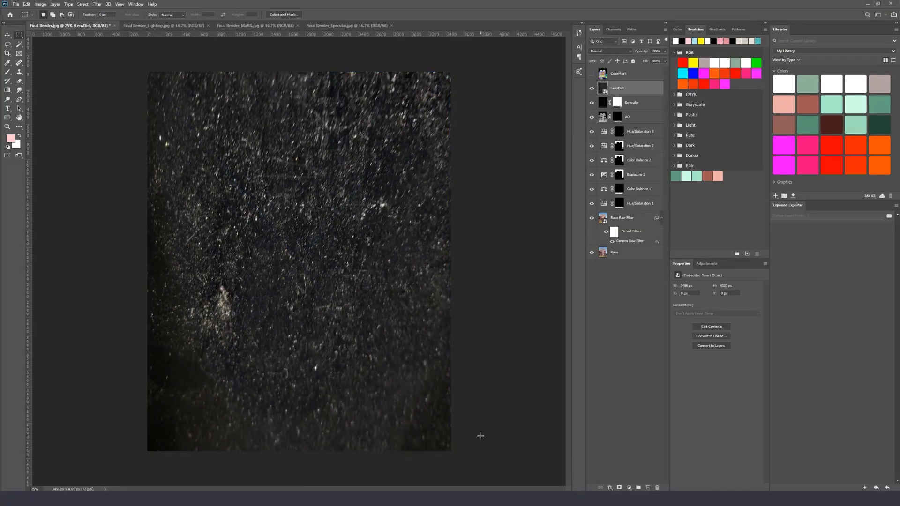
Try blend modes on the LensDirt layer and set it to Linear Dodge (Add)
click(609, 51)
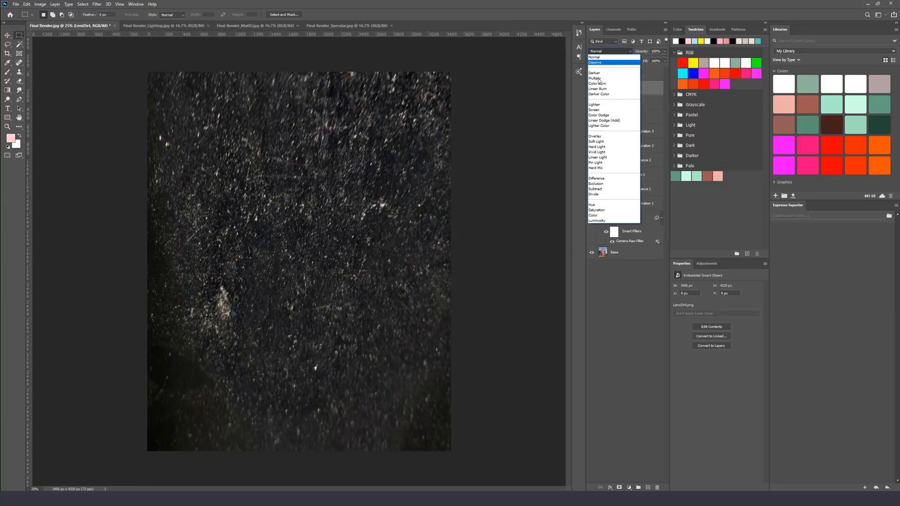
click(599, 78)
click(610, 51)
click(598, 137)
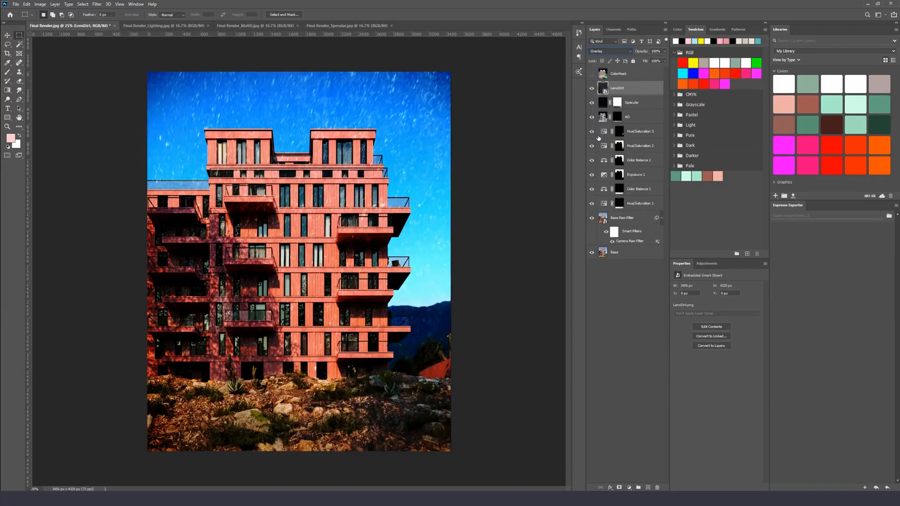
click(611, 53)
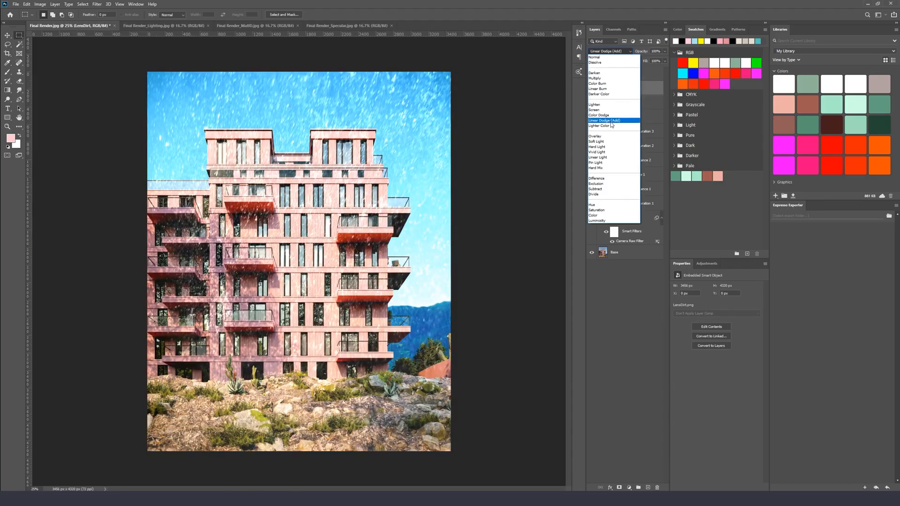
click(611, 121)
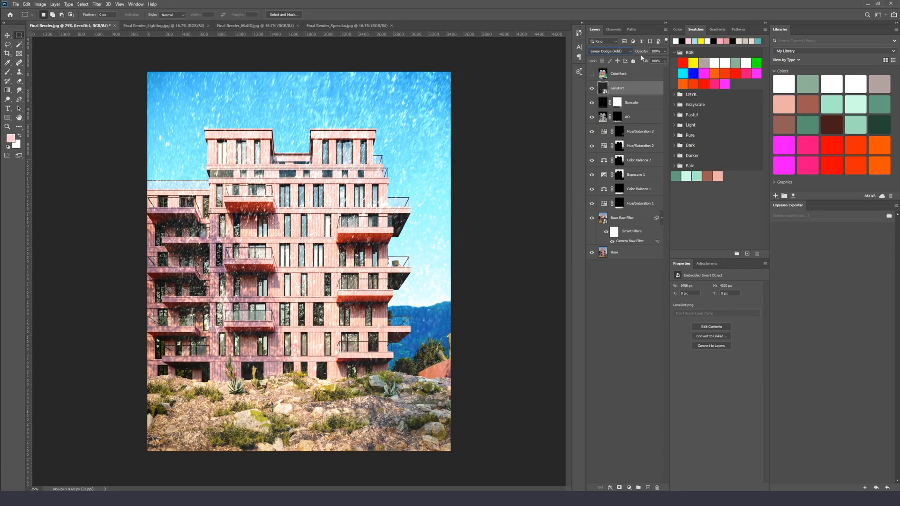
Add a layer mask to the LensDirt layer and fill it with black
click(619, 487)
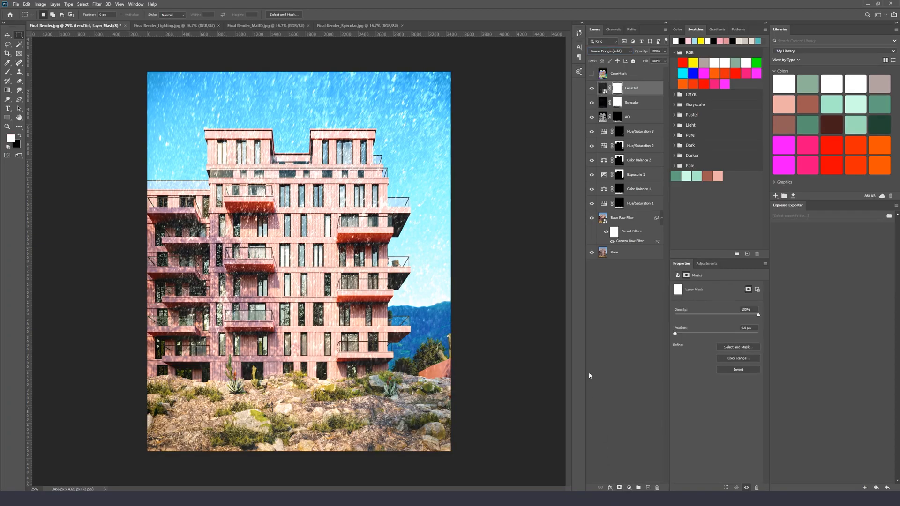
key(x)
key(alt+BackSpace)
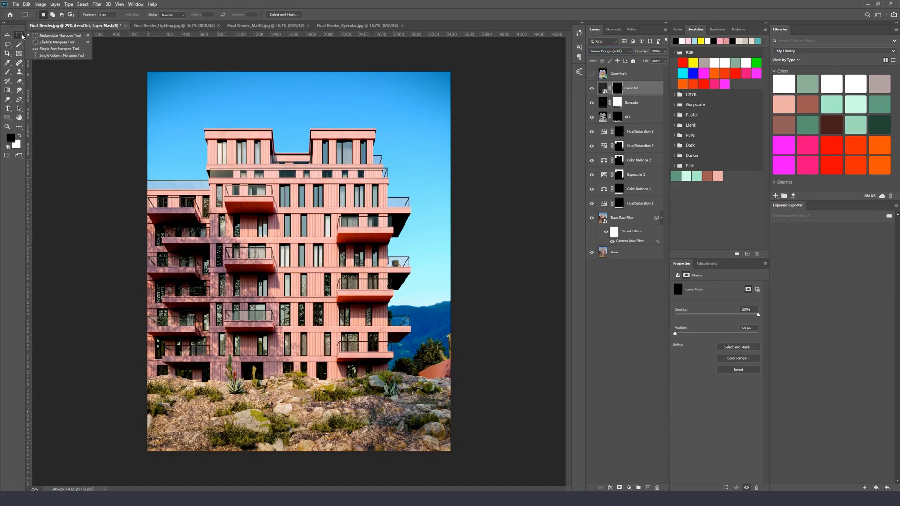
Draw an elliptical selection around the building's upper and middle facade
drag(197, 105, 432, 434)
drag(302, 222, 282, 203)
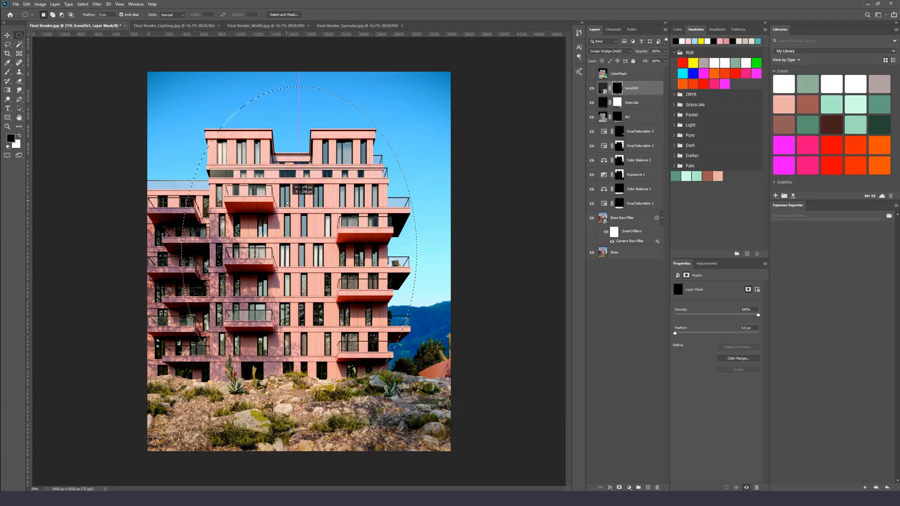
In Quick Mask mode, apply a Gaussian Blur of 332.2 pixels to soften the elliptical selection
click(8, 157)
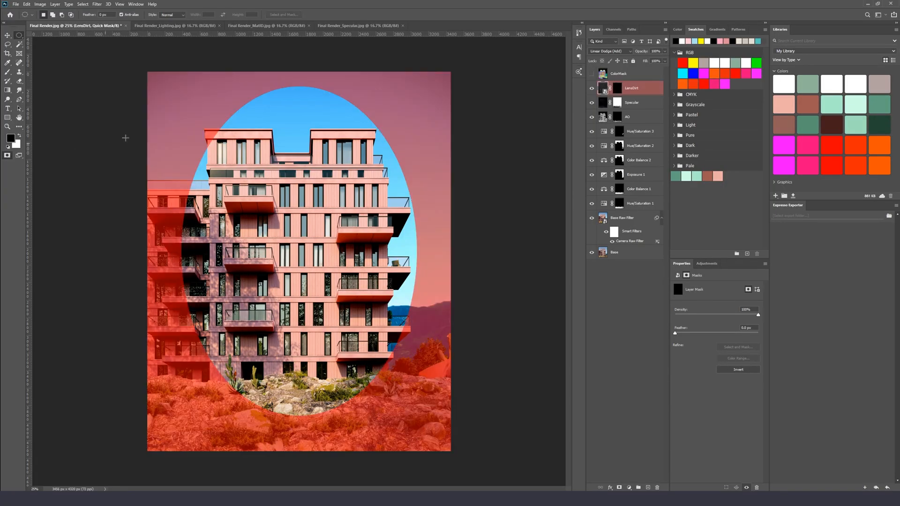
click(98, 5)
mouse_move(127, 84)
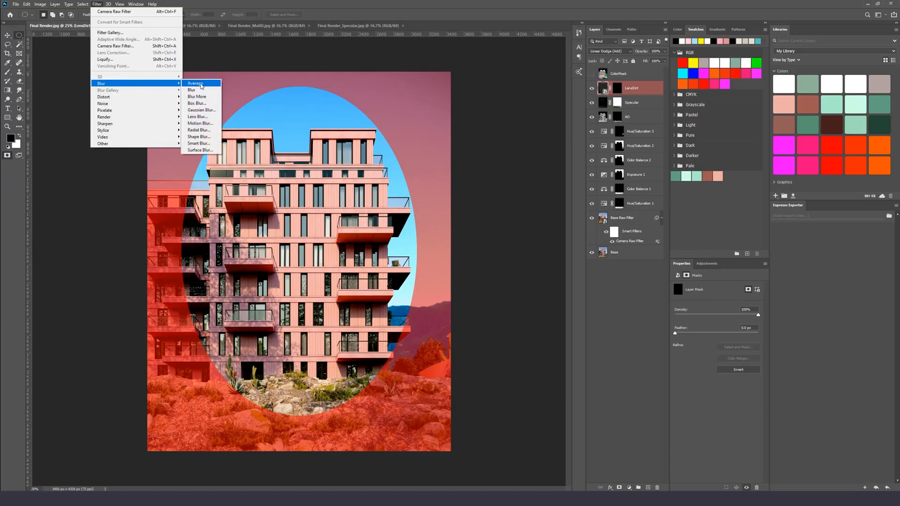
click(209, 111)
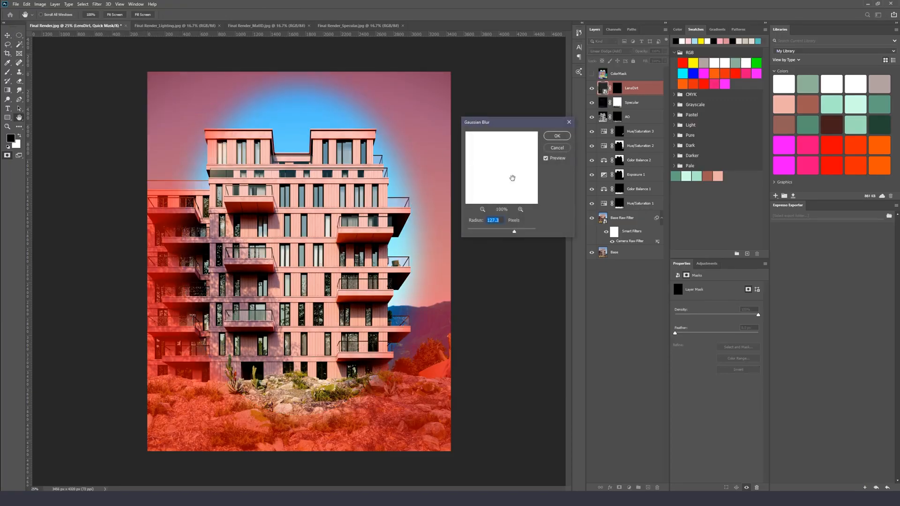
drag(519, 233, 523, 232)
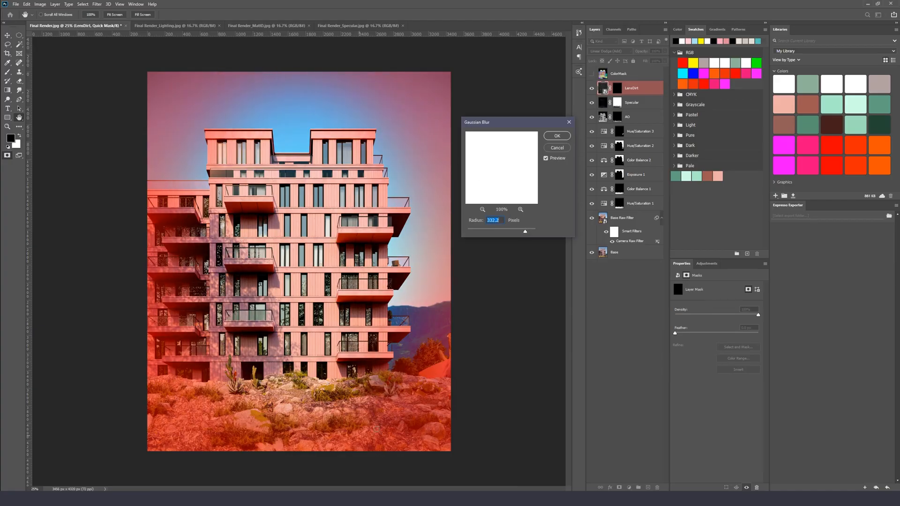
click(557, 137)
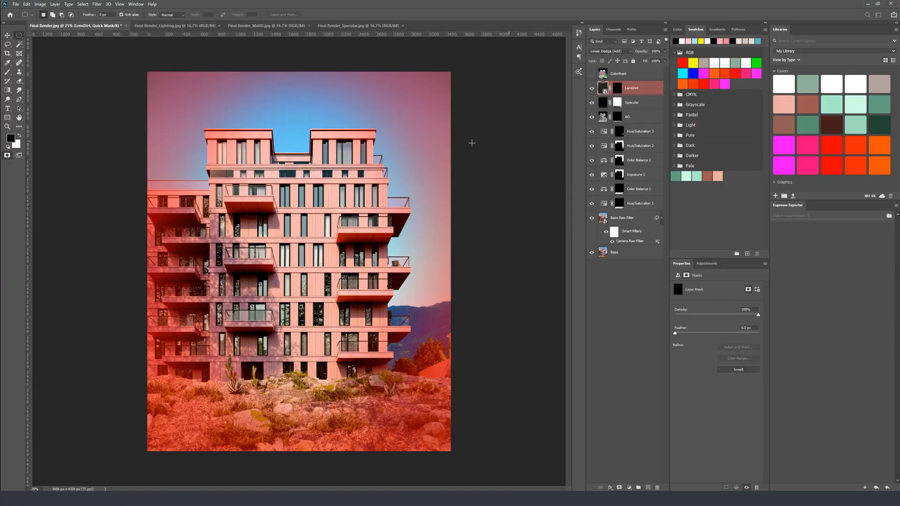
click(8, 156)
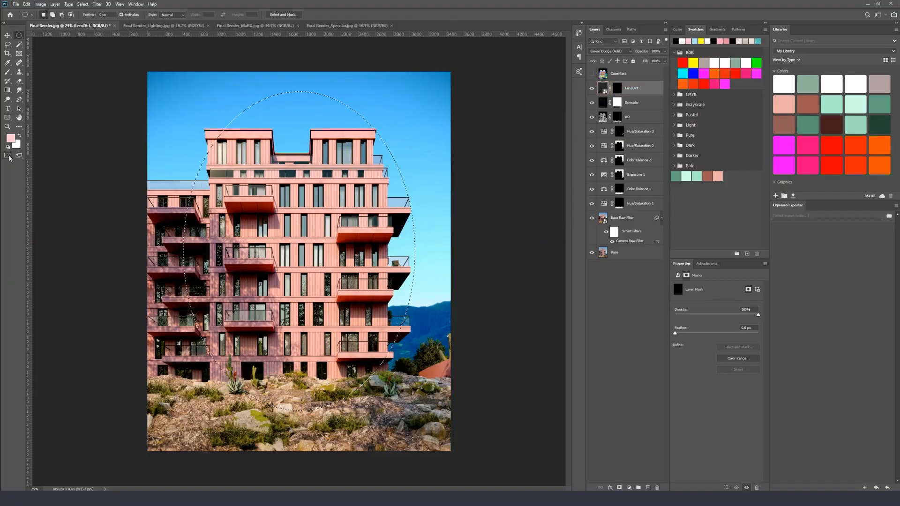
Fill the elliptical selection on the LensDirt mask with white and undo the fill
click(616, 89)
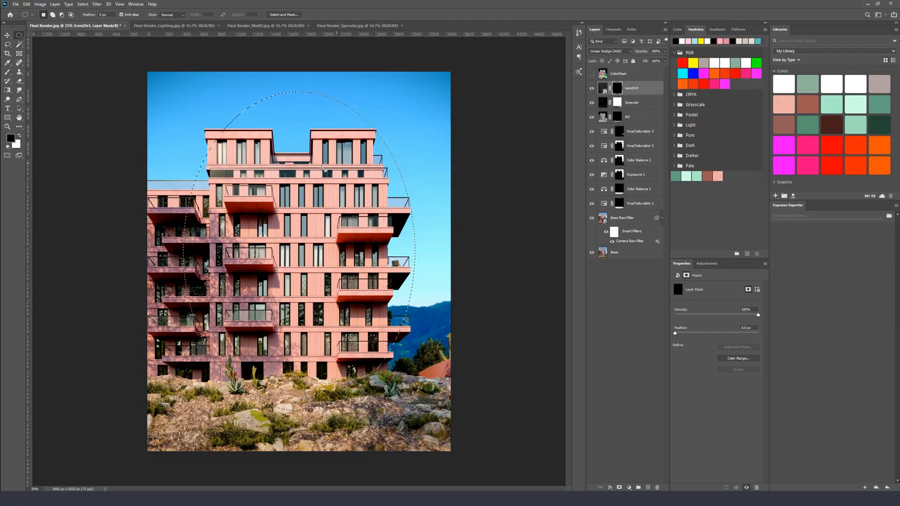
key(x)
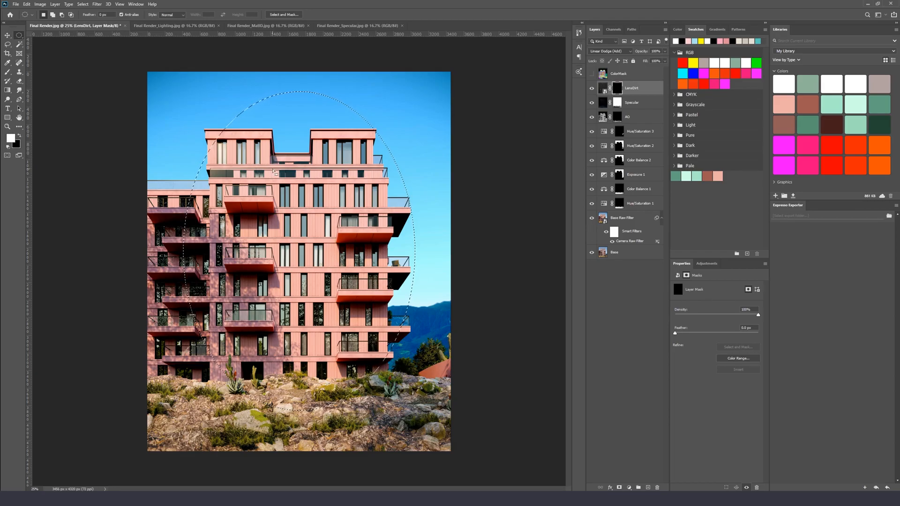
key(alt+BackSpace)
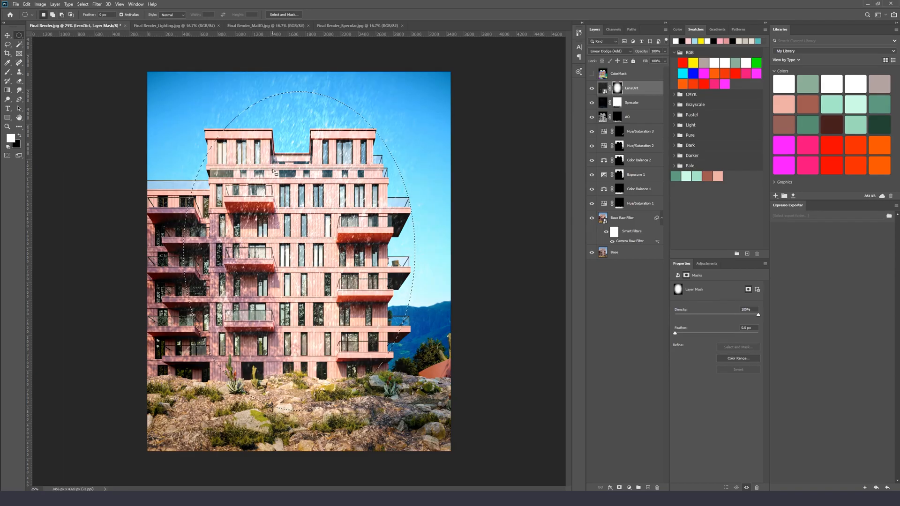
key(ctrl+z)
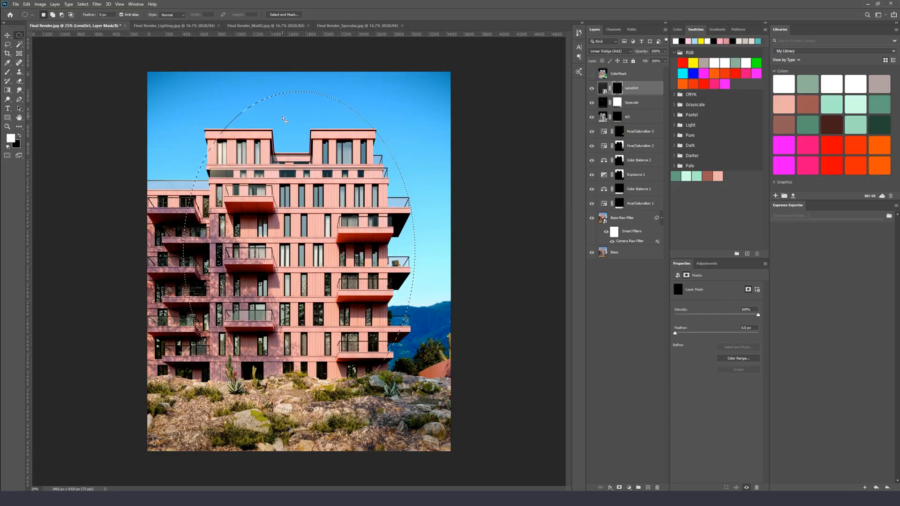
Invert the selection, fill it with white on the LensDirt mask, and deselect
right_click(283, 118)
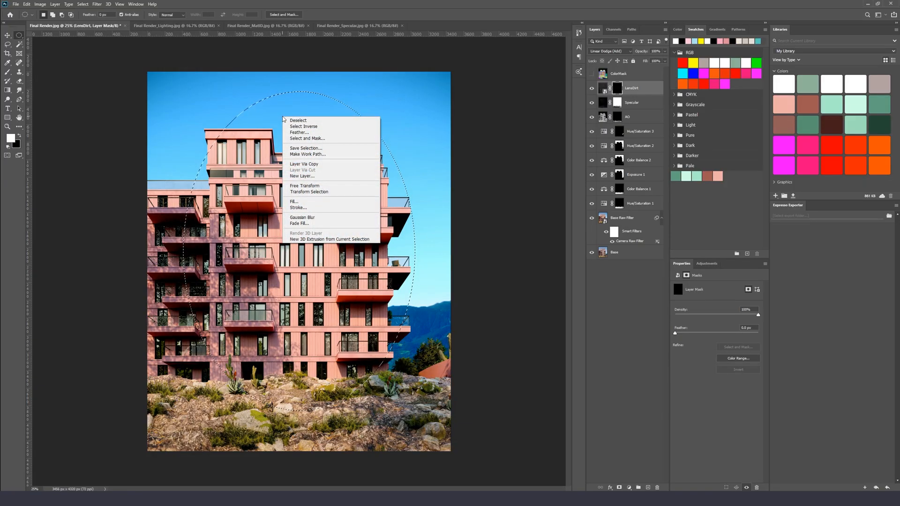
click(308, 127)
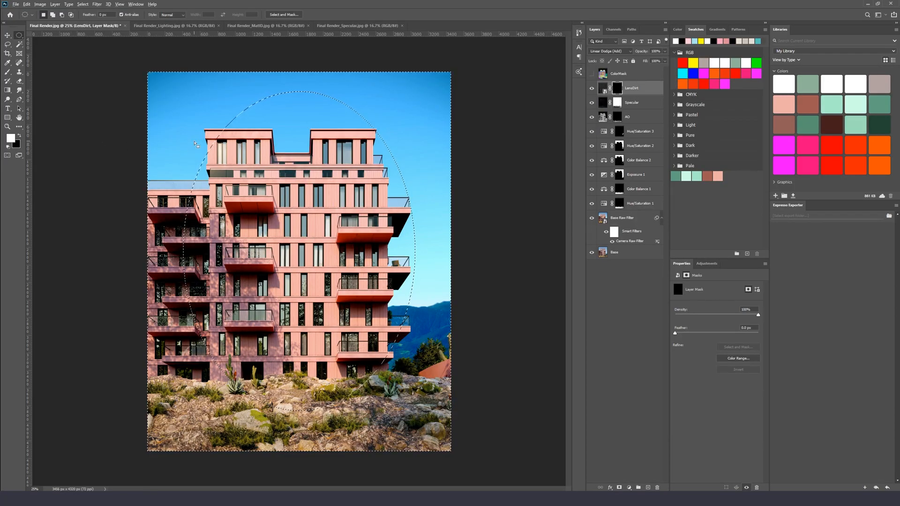
key(alt+BackSpace)
key(ctrl+d)
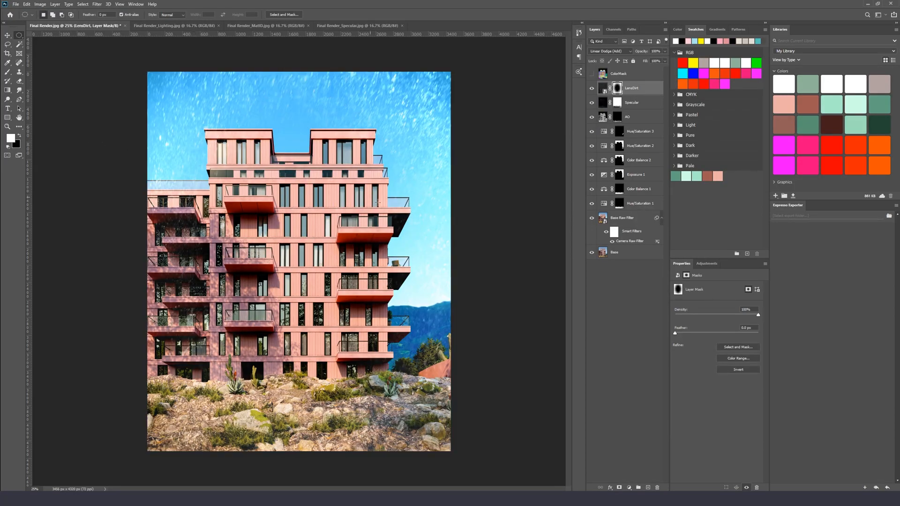
Set the LensDirt layer's fill to 4%
key(v)
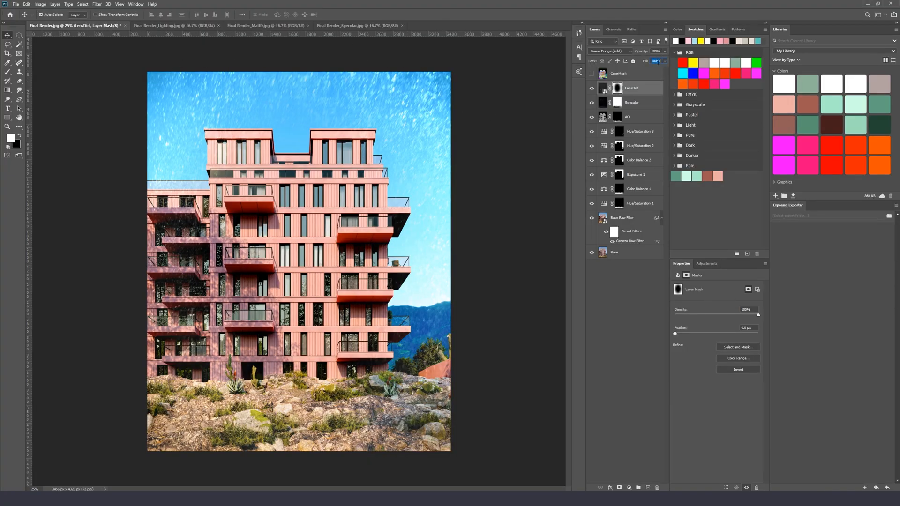
text(6)
key(Return)
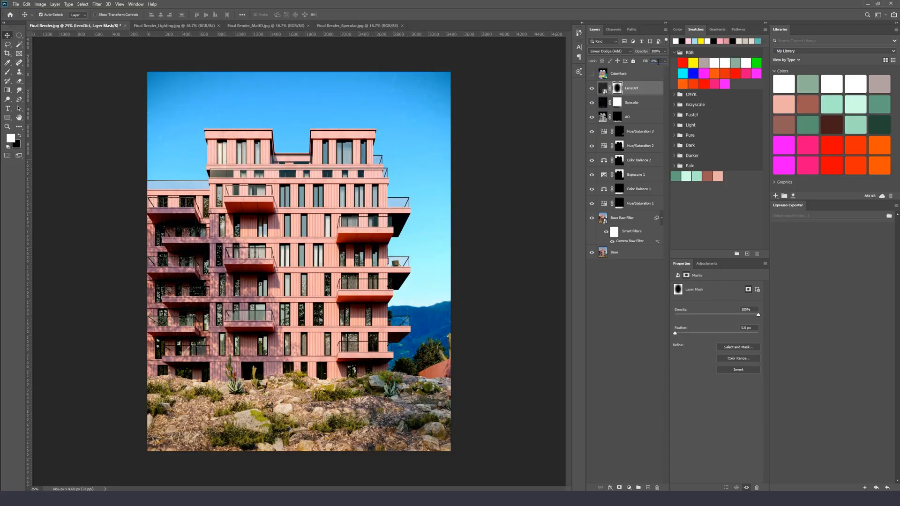
click(658, 61)
text(4)
key(Return)
Paint black on the LensDirt mask over the sky above the building with a 25% opacity brush
key(ctrl+plus)
drag(321, 147, 281, 248)
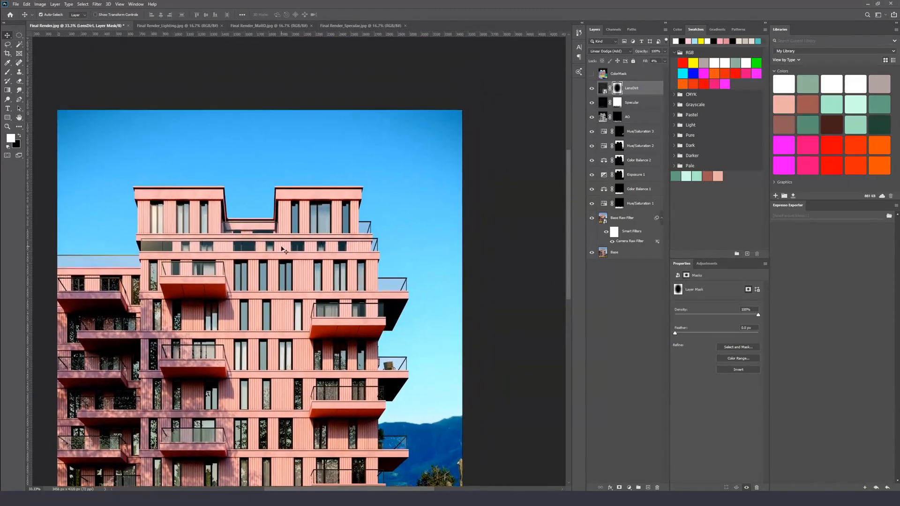
key(ctrl+plus)
drag(452, 122, 443, 220)
key(b)
key(x)
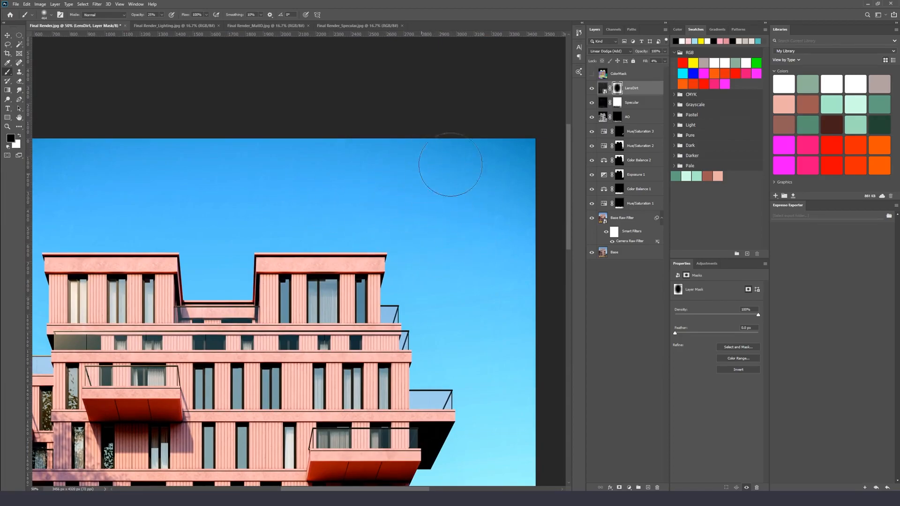
drag(381, 176, 412, 167)
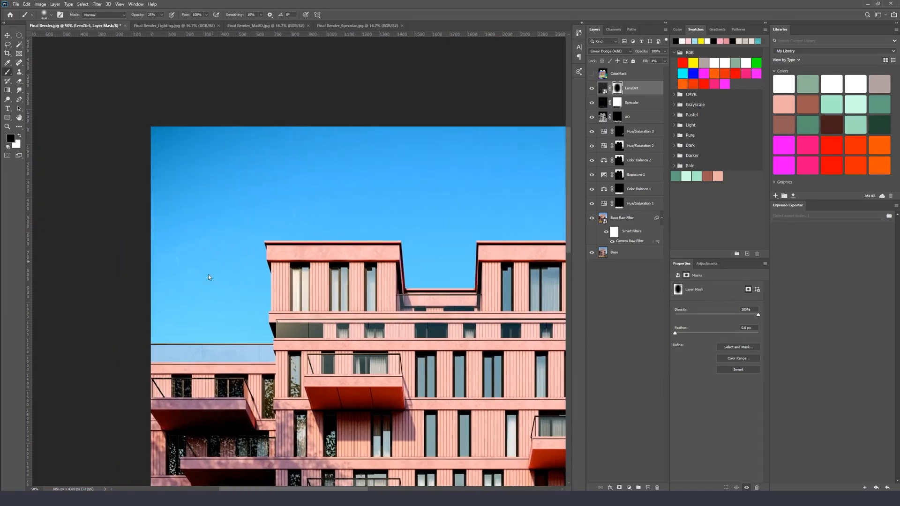
drag(315, 308, 322, 188)
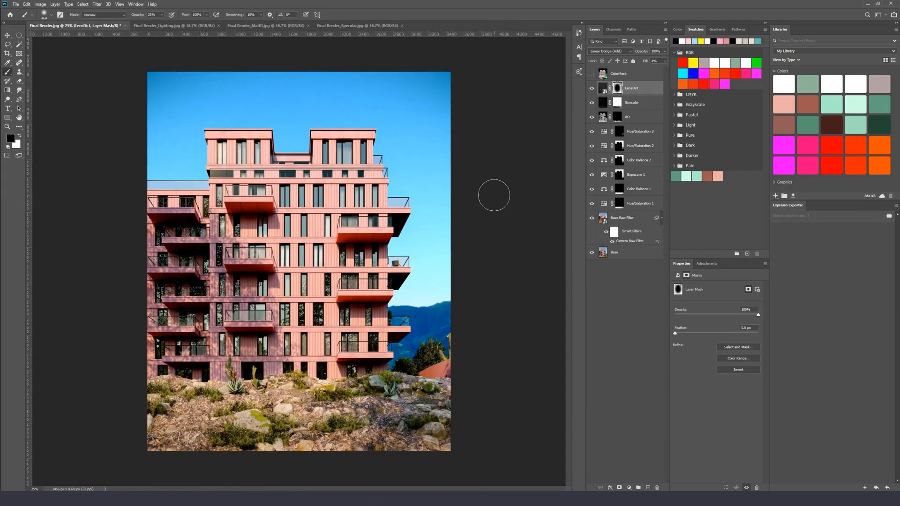
Place the DustParticles image from the Lens Effects folder into the document
key(v)
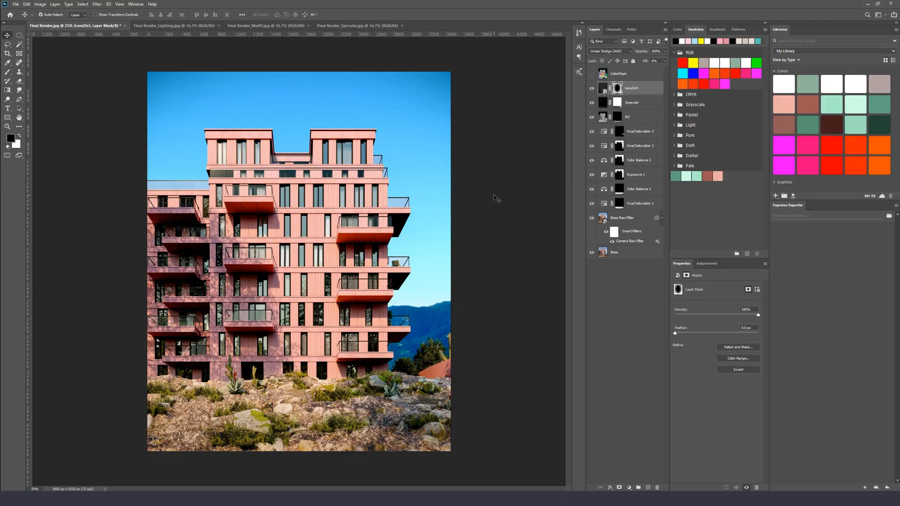
key(ctrl+plus)
key(ctrl+plus)
key(ctrl+plus)
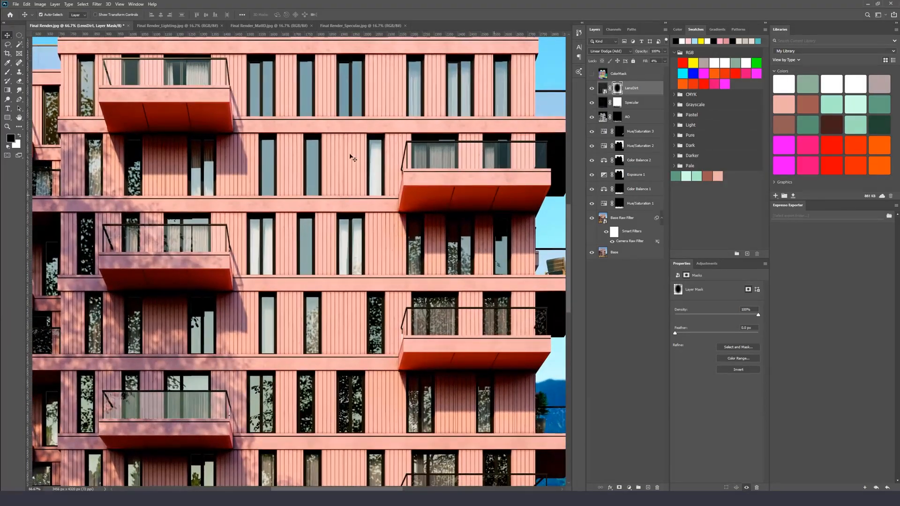
drag(352, 155, 353, 286)
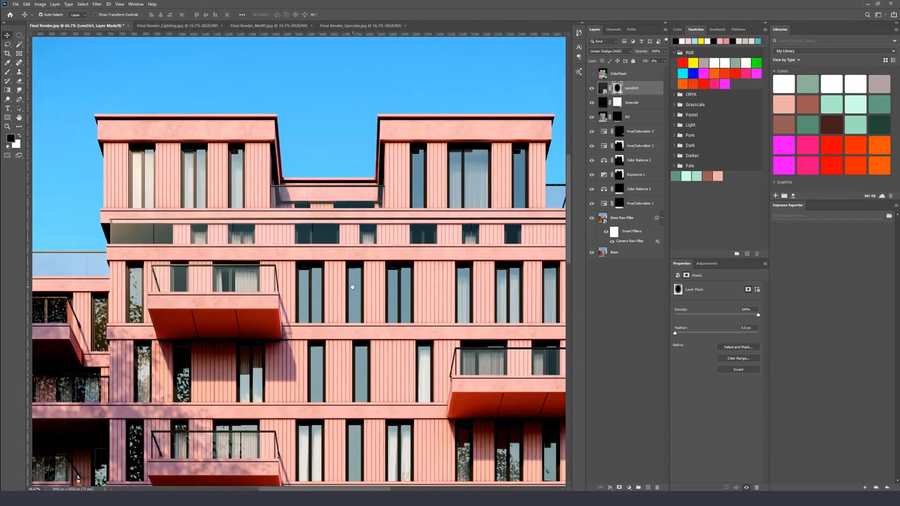
drag(179, 154, 236, 217)
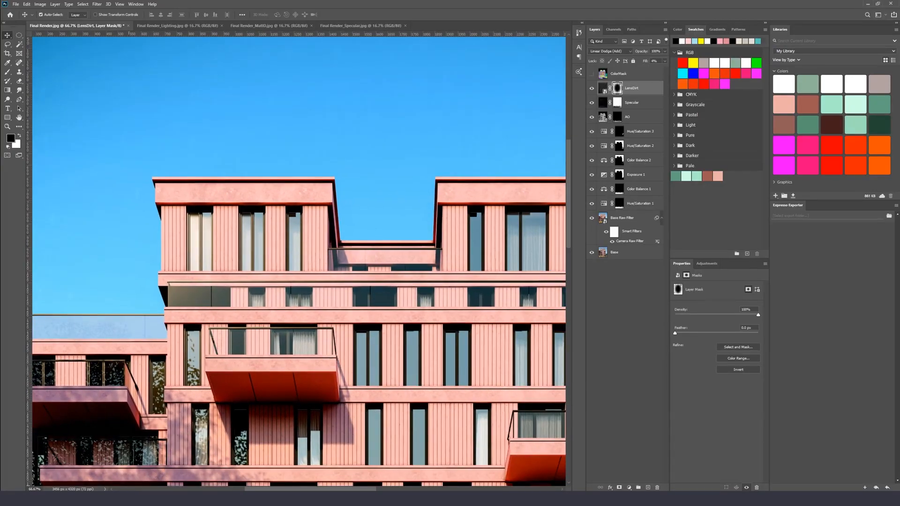
key(alt+Tab)
click(428, 305)
click(380, 243)
drag(380, 243, 254, 108)
key(ctrl+minus)
key(ctrl+minus)
drag(305, 206, 334, 209)
key(Return)
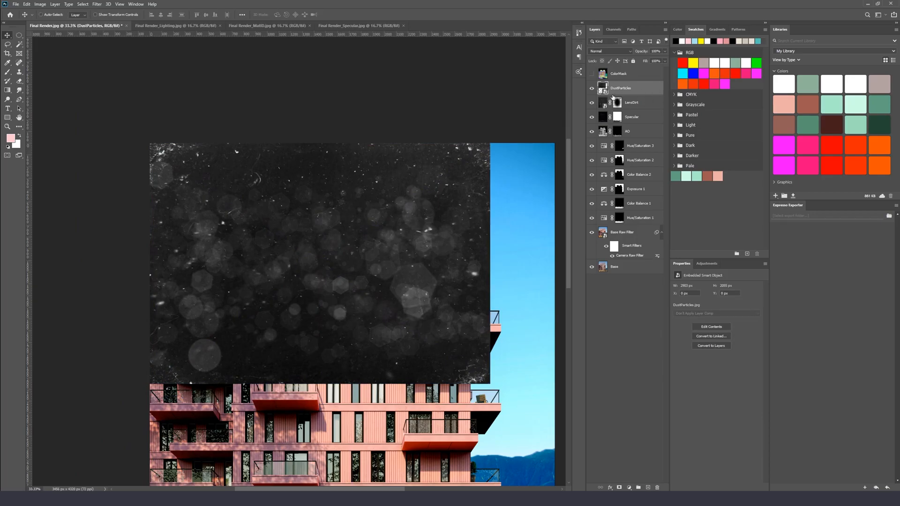
Duplicate the DustParticles layer with the original hidden, and scale the copy down into the canvas's upper-left corner
key(ctrl+j)
click(592, 103)
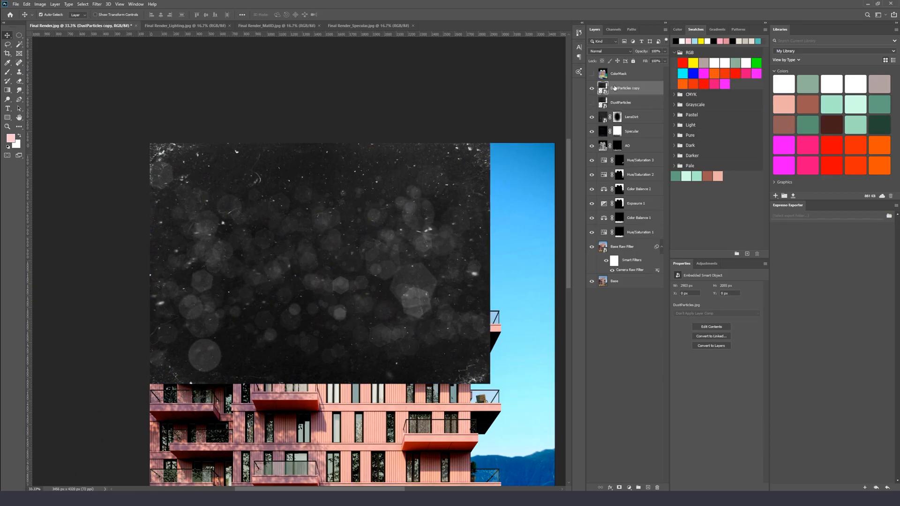
key(ctrl+t)
drag(489, 144, 313, 256)
drag(222, 292, 222, 169)
key(Return)
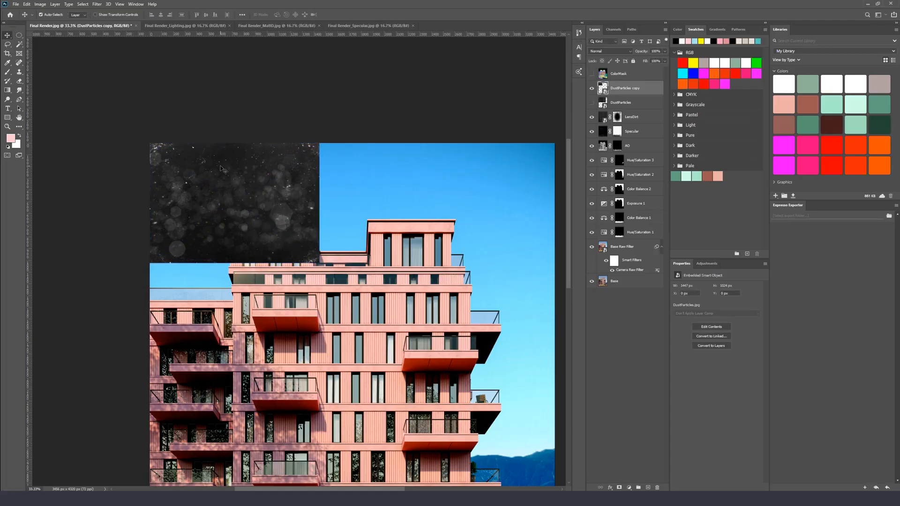
Add a layer mask to the DustParticles copy layer
click(619, 487)
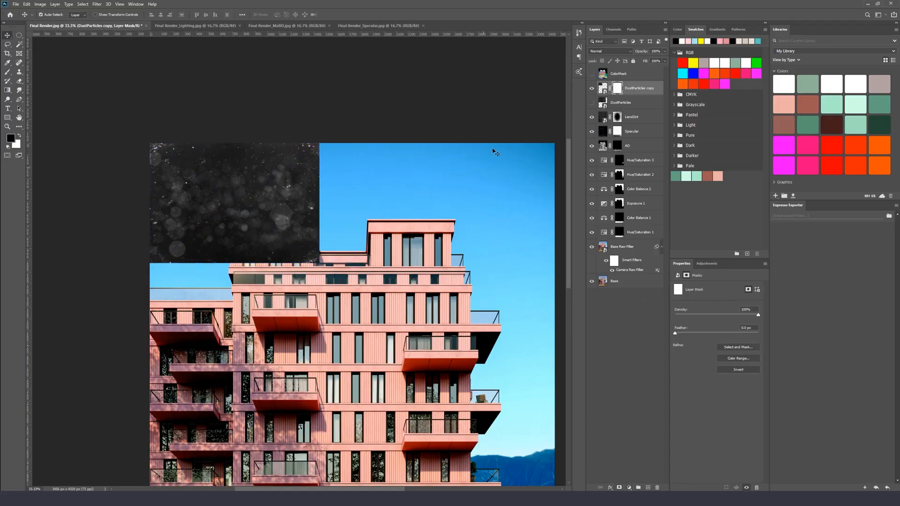
Set the DustParticles copy layer's blend mode to Linear Dodge (Add)
click(611, 51)
click(606, 116)
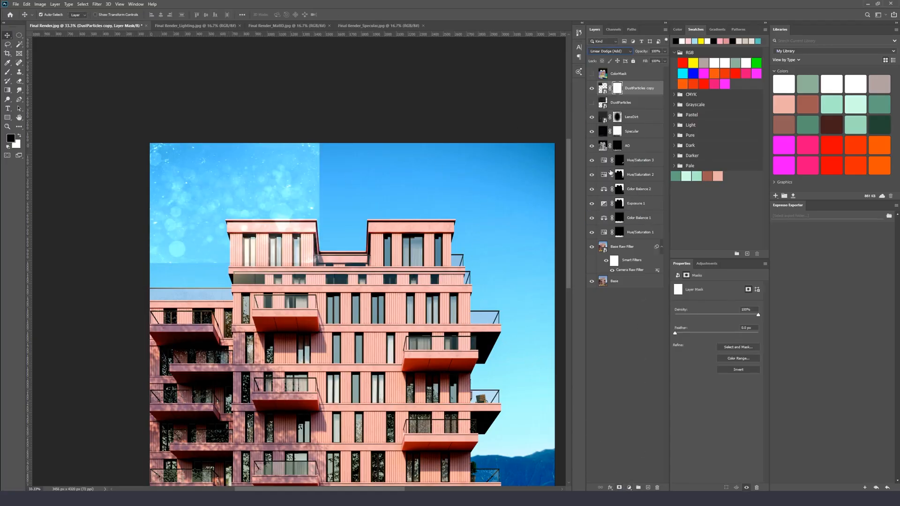
click(603, 89)
right_click(603, 89)
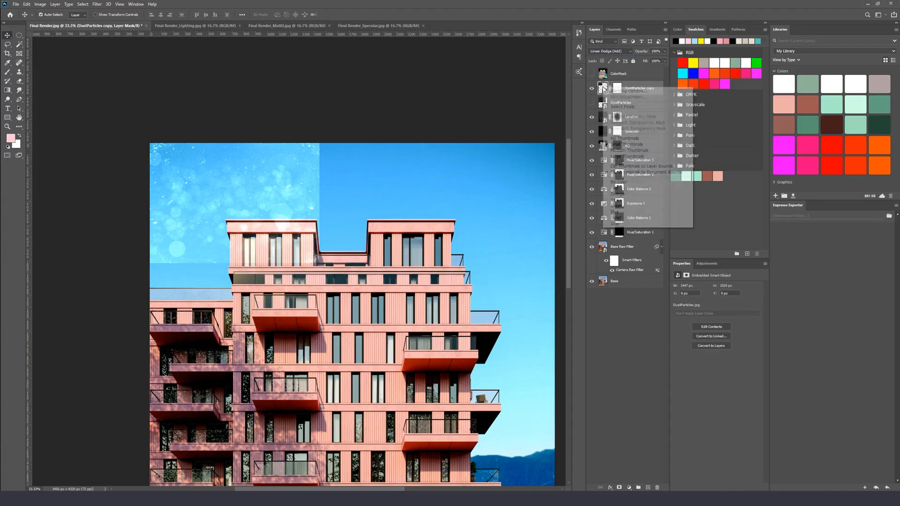
key(Escape)
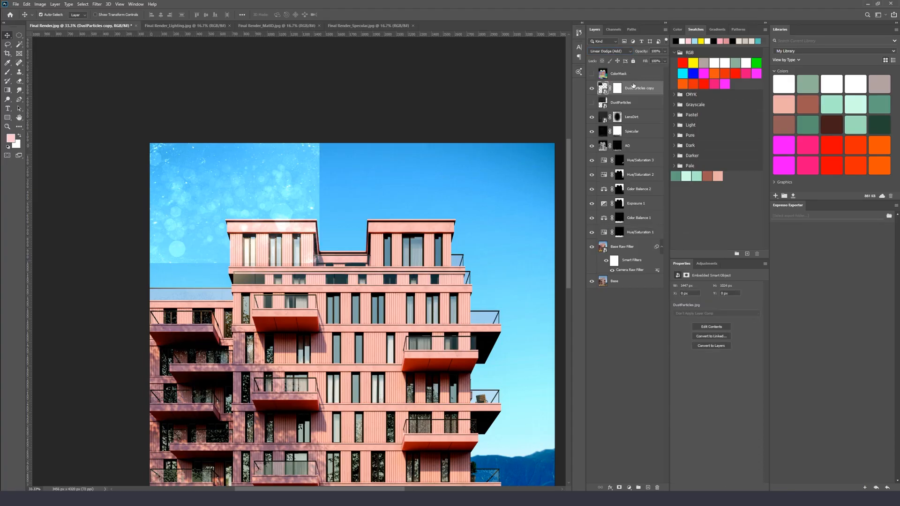
Rasterize the DustParticles copy layer and invert its layer mask to black
right_click(630, 88)
click(652, 213)
click(618, 89)
key(ctrl+i)
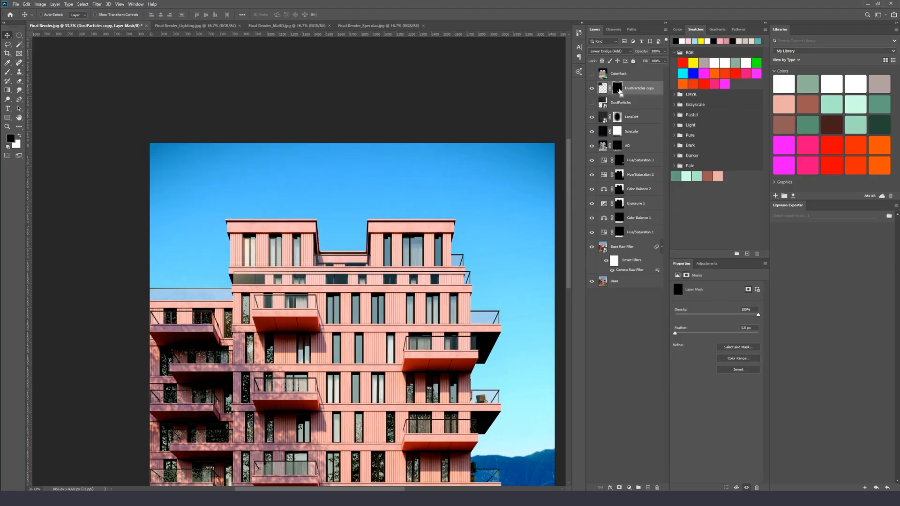
Paint on the DustParticles copy mask with the 25% opacity brush to reveal dust in the upper-left sky
key(ctrl+plus)
key(ctrl+plus)
drag(297, 116, 365, 199)
key(b)
mouse_move(276, 185)
mouse_down()
mouse_move(308, 183)
mouse_move(325, 202)
mouse_up()
key(x)
right_click(254, 183)
mouse_move(159, 192)
mouse_down()
mouse_move(160, 163)
mouse_move(202, 152)
mouse_move(140, 207)
mouse_move(77, 177)
mouse_move(134, 227)
mouse_move(177, 201)
mouse_move(133, 226)
mouse_up()
key(x)
mouse_move(231, 178)
mouse_down()
mouse_move(209, 129)
mouse_move(201, 144)
mouse_move(228, 154)
mouse_move(245, 203)
mouse_move(185, 191)
mouse_move(180, 169)
mouse_up()
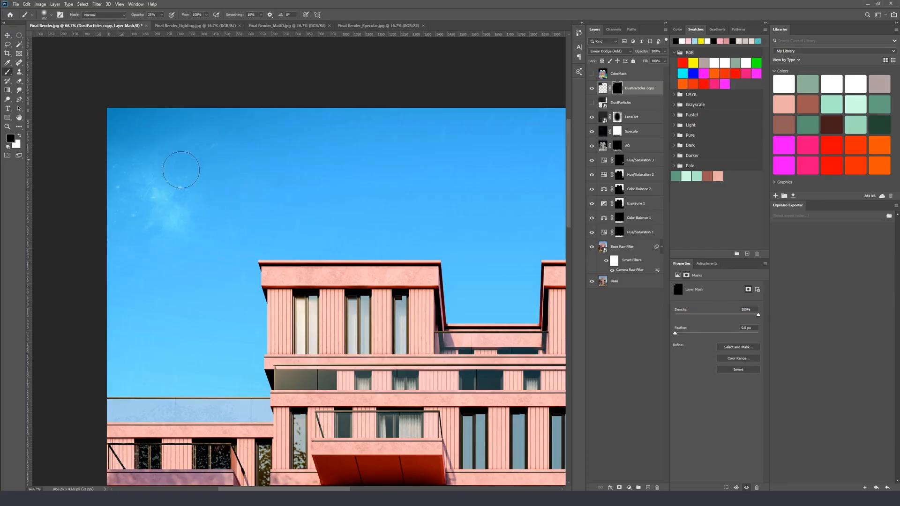
mouse_move(131, 237)
mouse_down()
mouse_move(166, 211)
mouse_move(181, 187)
mouse_up()
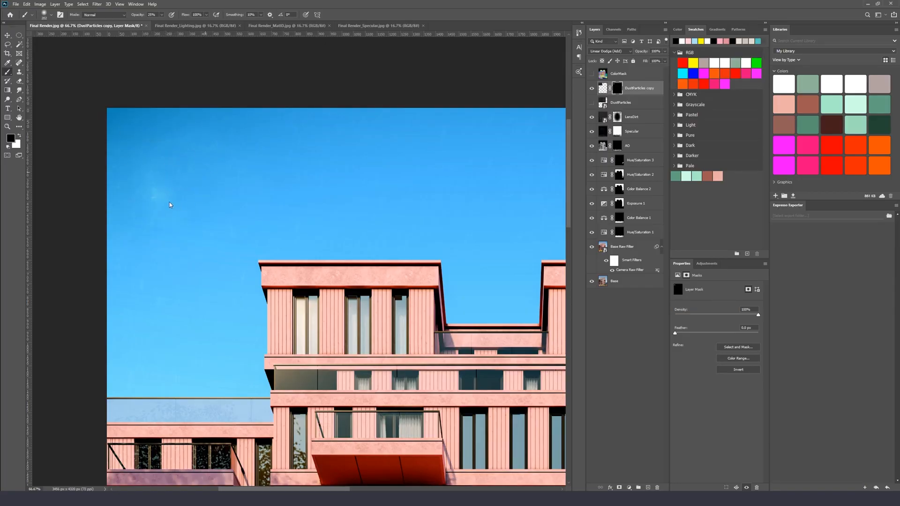
Duplicate the dust layer and move the new copy toward the upper-right sky
key(v)
mouse_move(145, 183)
mouse_down()
mouse_move(121, 181)
mouse_move(429, 145)
mouse_move(217, 169)
mouse_move(388, 195)
mouse_up()
drag(480, 191, 410, 192)
Paint strokes on the new dust copy's mask and undo them
key(x)
key(b)
drag(305, 168, 307, 228)
drag(323, 162, 321, 205)
key(x)
drag(300, 122, 307, 246)
key(ctrl+z)
key(ctrl+z)
key(ctrl+z)
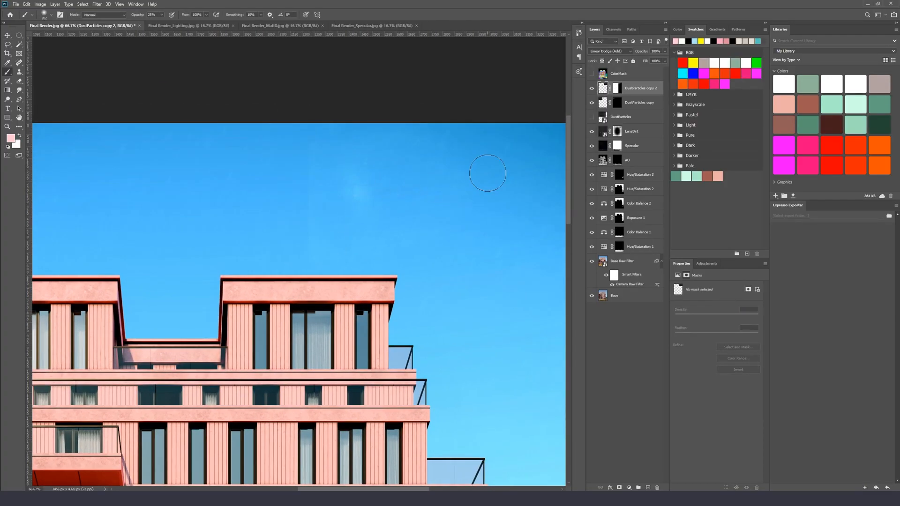
Fill the DustParticles copy 2 mask with black and paint white to reveal dust in the upper-right sky
click(617, 87)
key(d)
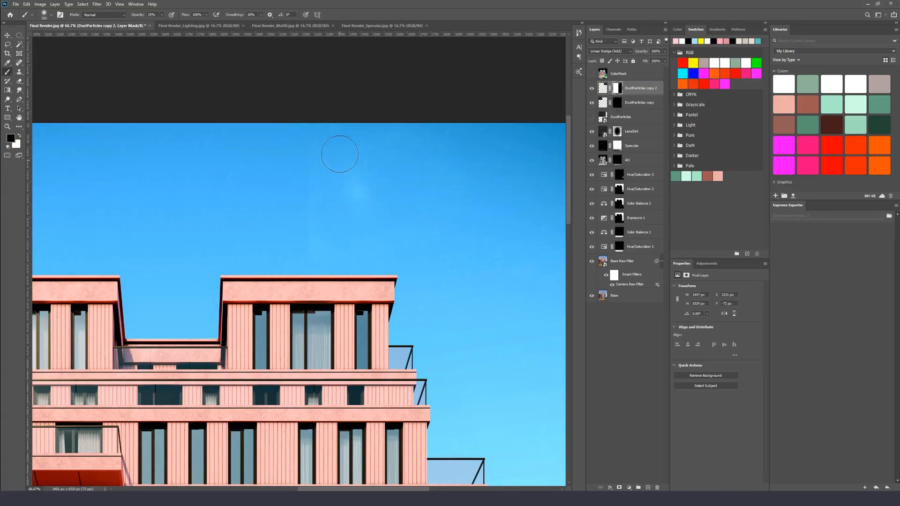
key(alt+BackSpace)
key(x)
mouse_move(395, 187)
mouse_down()
mouse_move(430, 179)
mouse_move(430, 145)
mouse_move(428, 170)
mouse_move(459, 136)
mouse_move(432, 156)
mouse_move(439, 153)
mouse_move(413, 147)
mouse_move(365, 170)
mouse_move(390, 164)
mouse_move(392, 179)
mouse_move(408, 185)
mouse_move(437, 178)
mouse_move(456, 145)
mouse_up()
key(x)
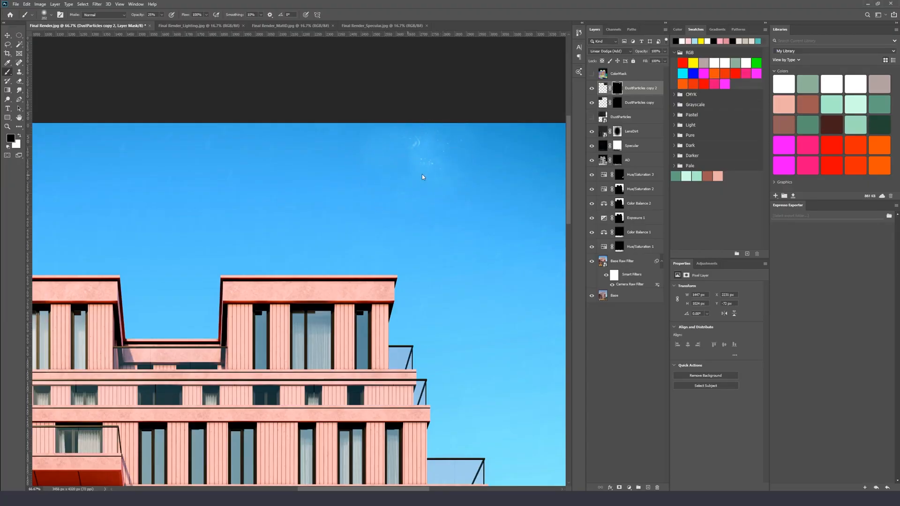
mouse_move(382, 209)
mouse_down()
mouse_move(288, 178)
mouse_move(417, 202)
mouse_up()
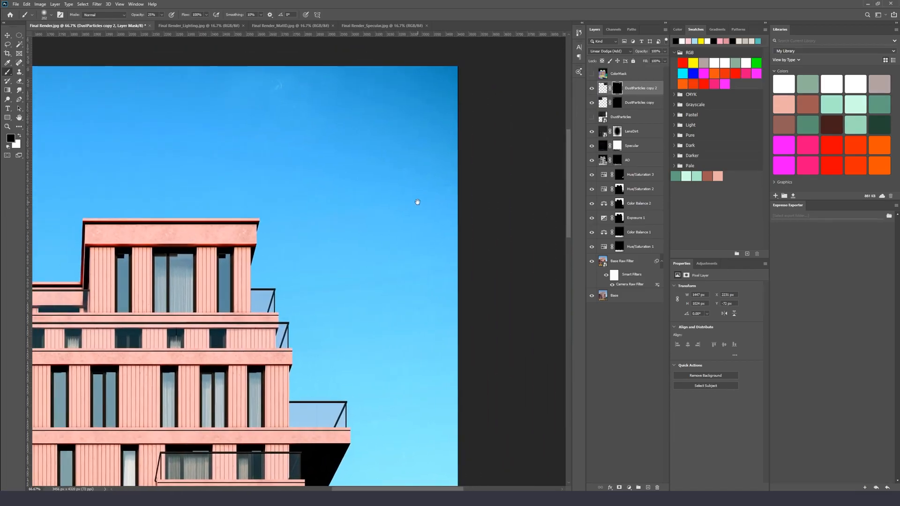
click(602, 89)
key(v)
key(alt+v)
key(Escape)
drag(273, 111, 358, 246)
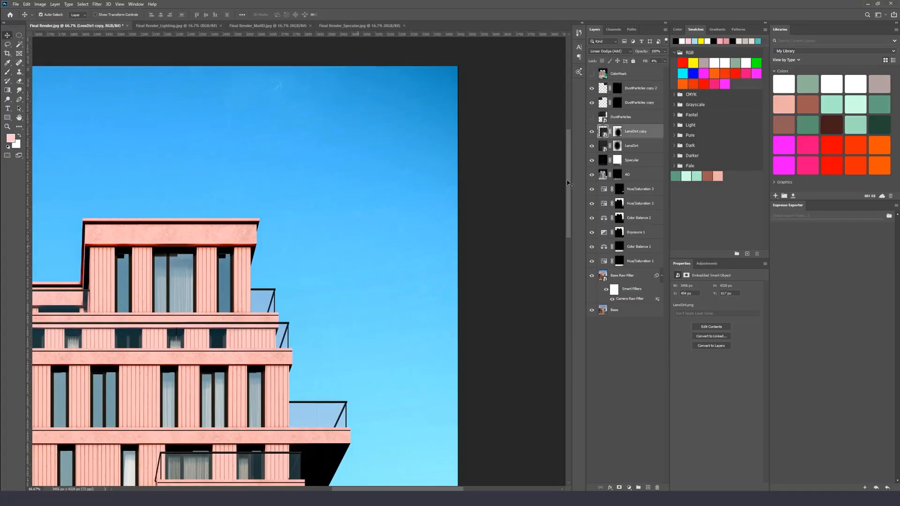
key(ctrl+z)
Duplicate the DustParticles copy 2 layer and scale and reposition the new copy with Free Transform
click(602, 91)
key(b)
key(ctrl+j)
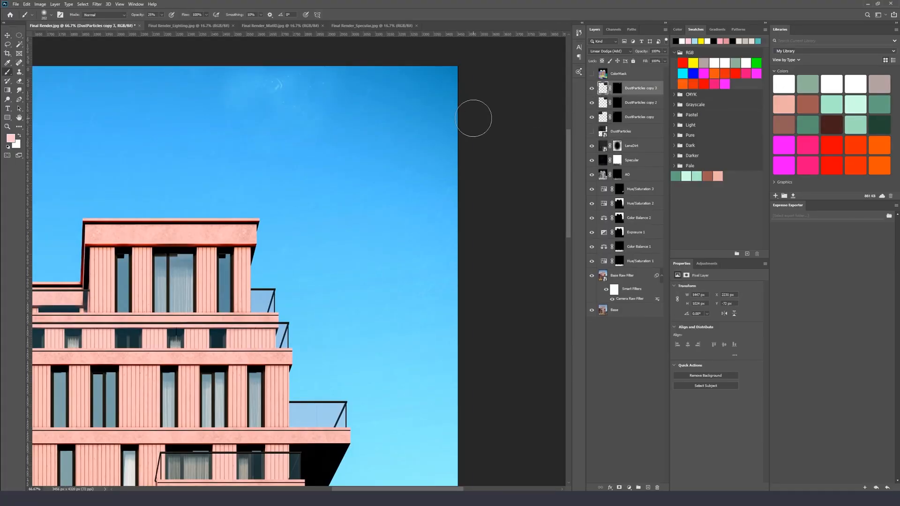
key(ctrl+t)
drag(350, 127, 399, 247)
drag(385, 201, 424, 167)
key(Return)
Paint white on the DustParticles copy 3 mask to reveal dust in the right-hand sky
click(618, 89)
key(x)
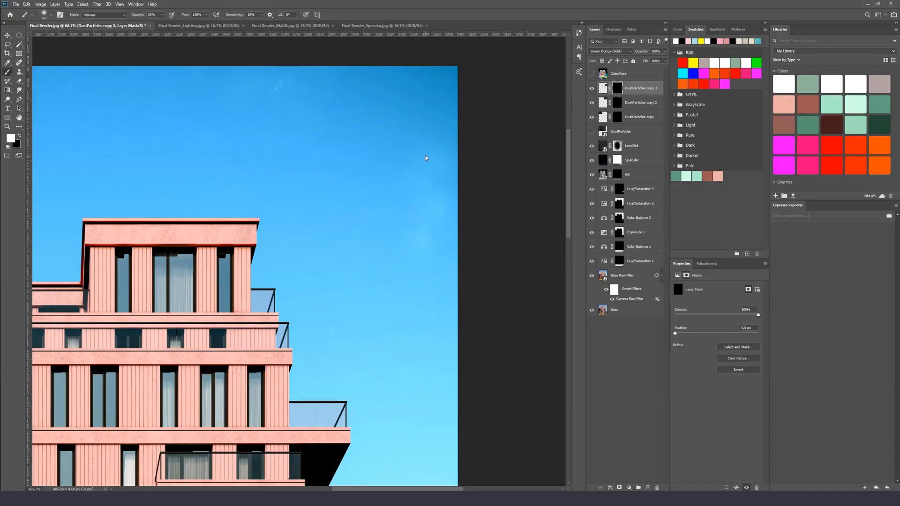
drag(375, 194, 408, 179)
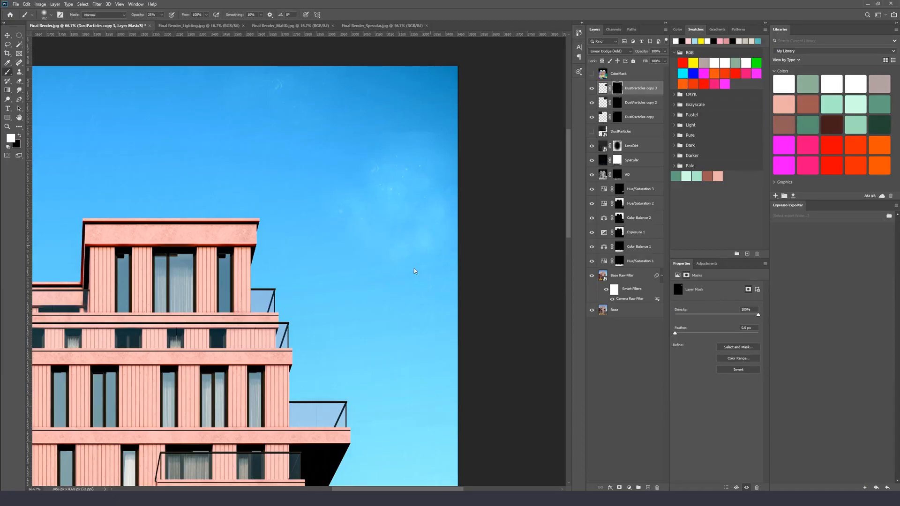
drag(353, 252, 423, 272)
key(x)
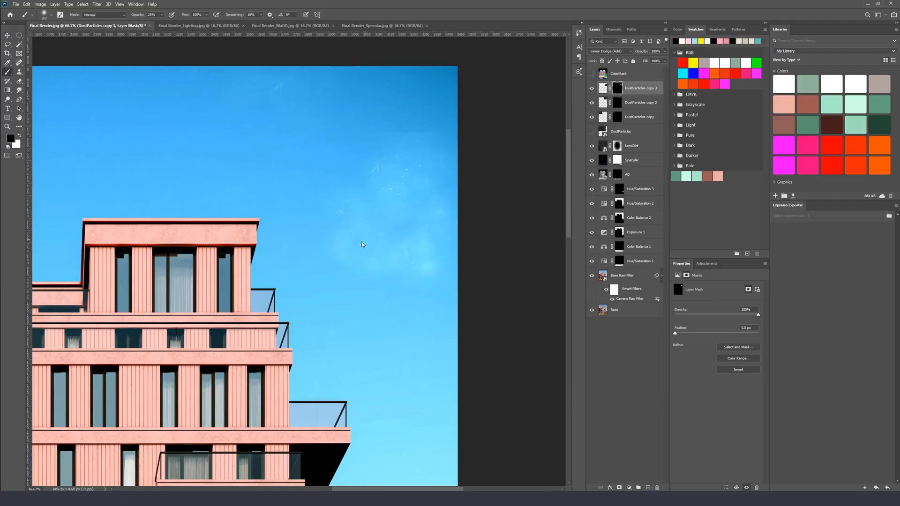
mouse_move(386, 220)
mouse_down()
mouse_move(393, 194)
mouse_move(384, 185)
mouse_move(376, 194)
mouse_move(400, 192)
mouse_up()
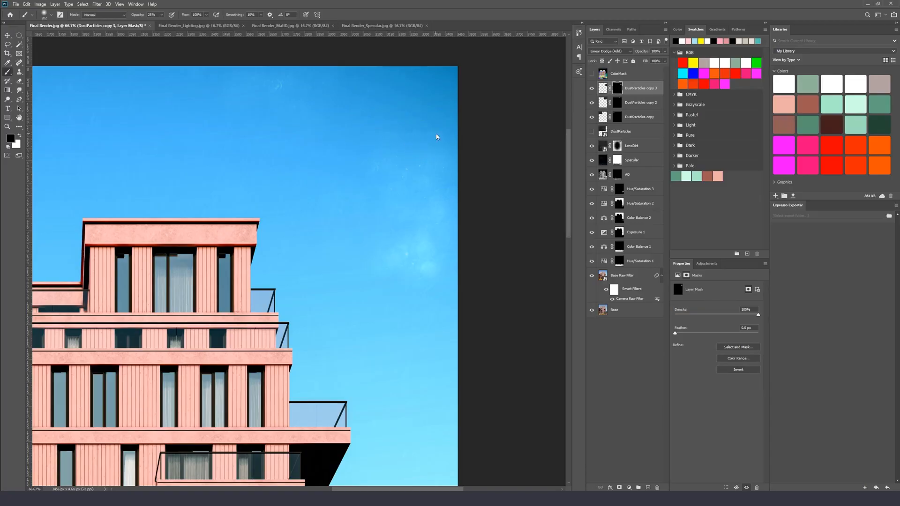
mouse_move(450, 249)
mouse_down()
mouse_move(422, 281)
mouse_move(390, 259)
mouse_up()
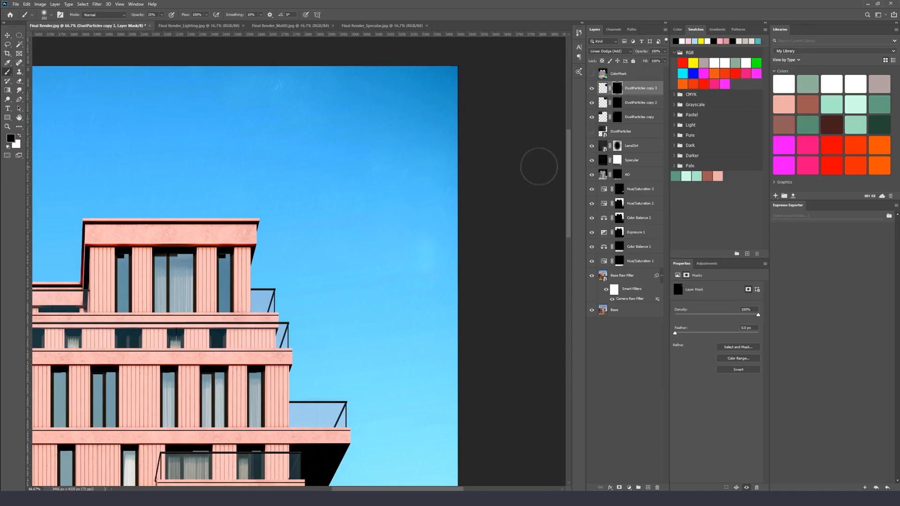
Add a Curves adjustment layer and pull the curve's lower point down to deepen the shadows
key(ctrl+minus)
key(ctrl+minus)
key(ctrl+minus)
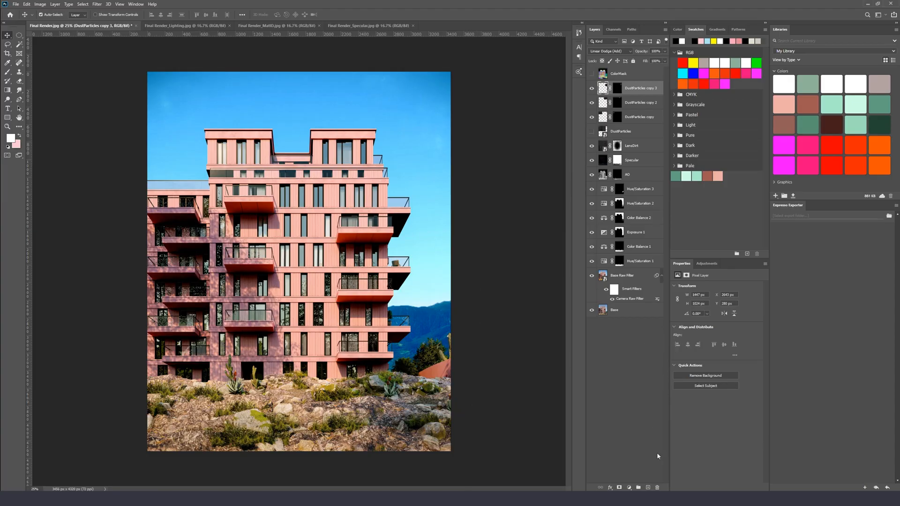
click(629, 487)
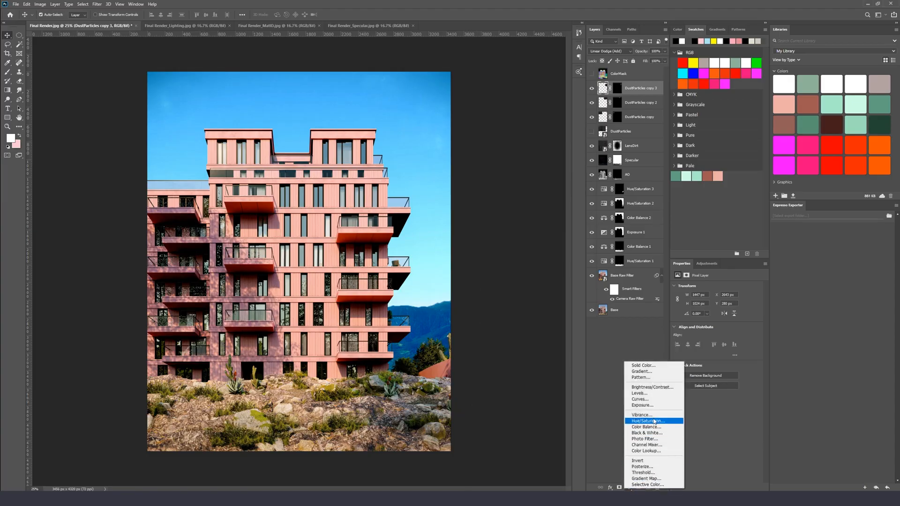
click(648, 399)
drag(730, 330, 711, 351)
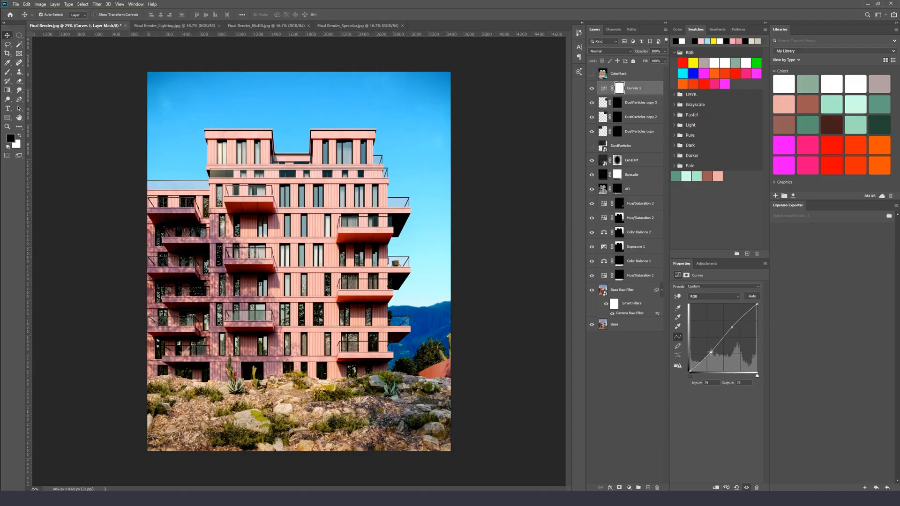
click(731, 328)
drag(711, 351, 712, 350)
click(591, 89)
click(591, 90)
click(591, 89)
click(591, 90)
Add a Color Balance adjustment layer and shift its midtone colour sliders
click(629, 487)
click(640, 427)
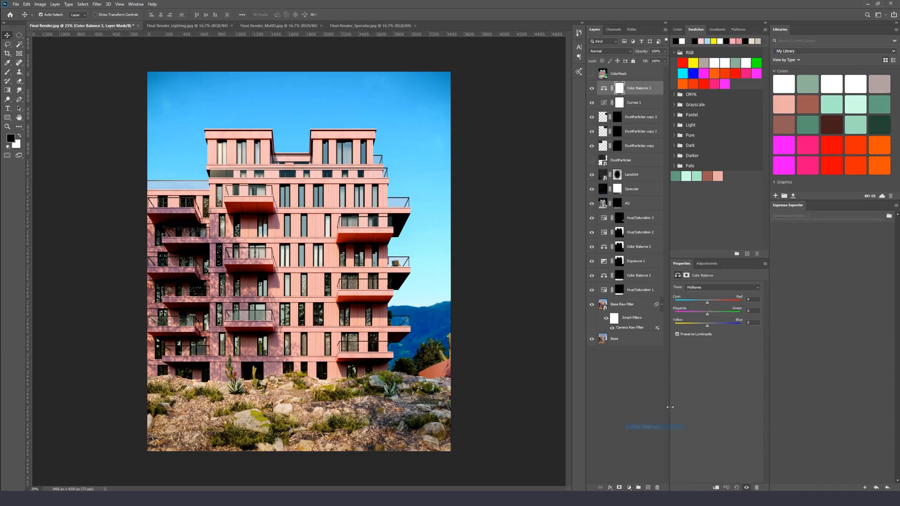
drag(708, 305, 708, 328)
click(703, 287)
click(707, 302)
click(710, 288)
click(708, 307)
click(592, 88)
click(592, 88)
click(592, 89)
click(592, 88)
click(593, 89)
Load the Color Balance 1 mask as a selection, paint black on the Color Balance 3 mask across the foreground terrain, then deselect
click(619, 89)
key(b)
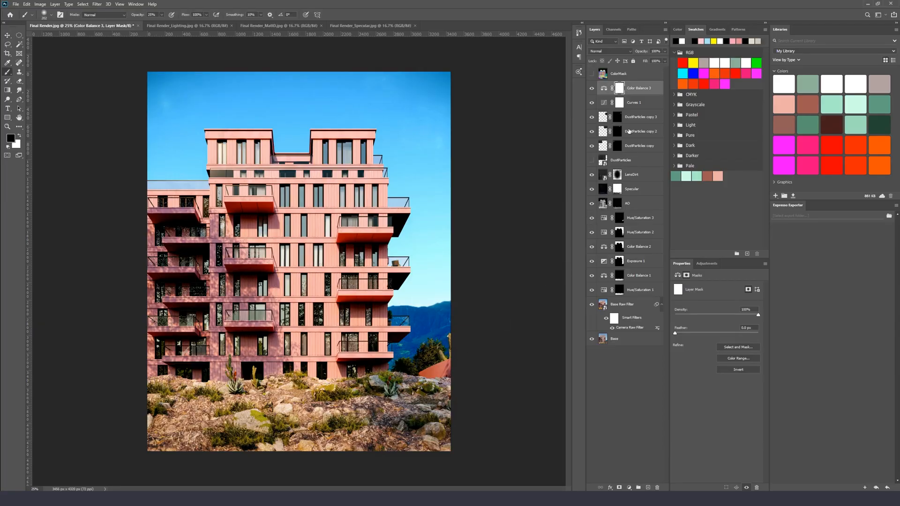
ctrl+click(617, 278)
right_click(428, 347)
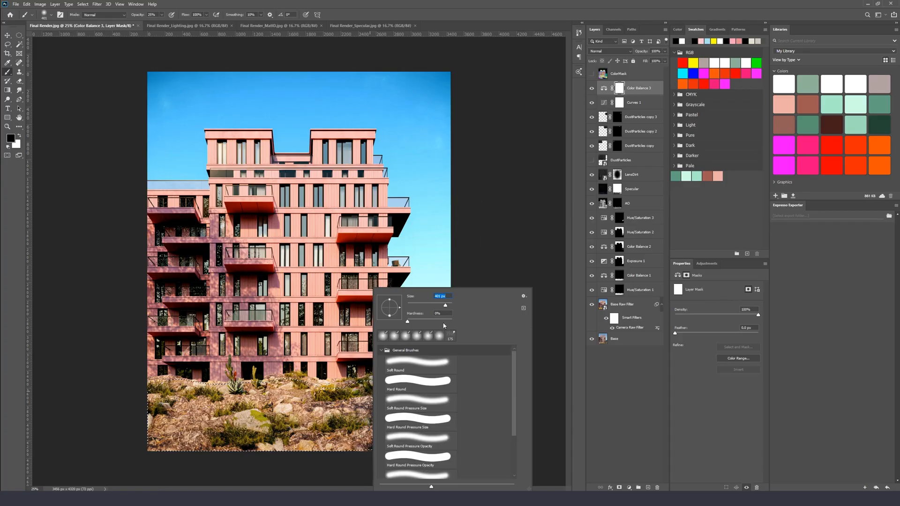
drag(445, 305, 447, 305)
text(x)
key(Return)
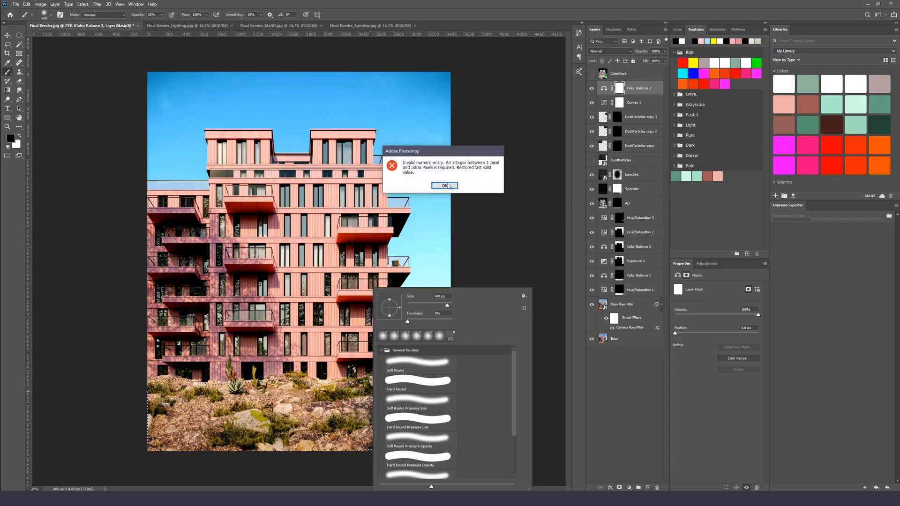
key(Return)
key(x)
key(x)
drag(399, 401, 160, 390)
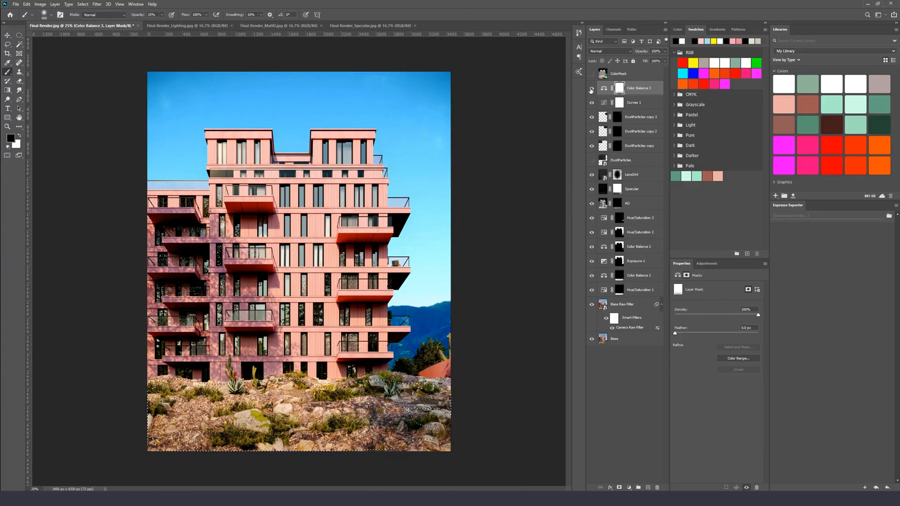
key(ctrl+d)
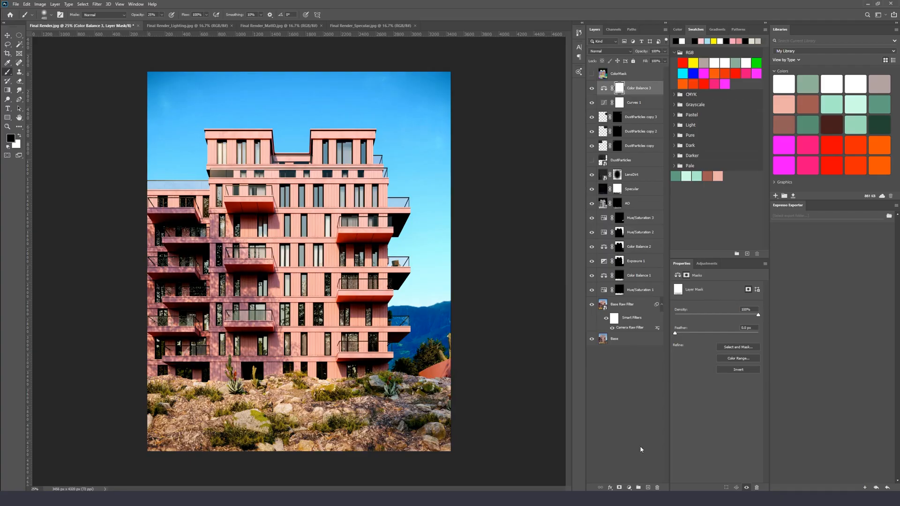
Add a Photo Filter adjustment layer using Warming Filter (85) and reduce its density
click(629, 488)
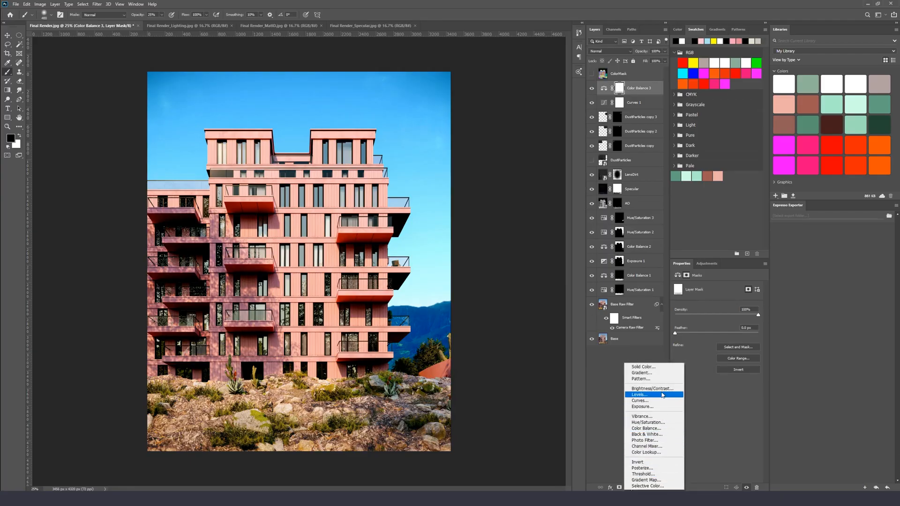
click(655, 440)
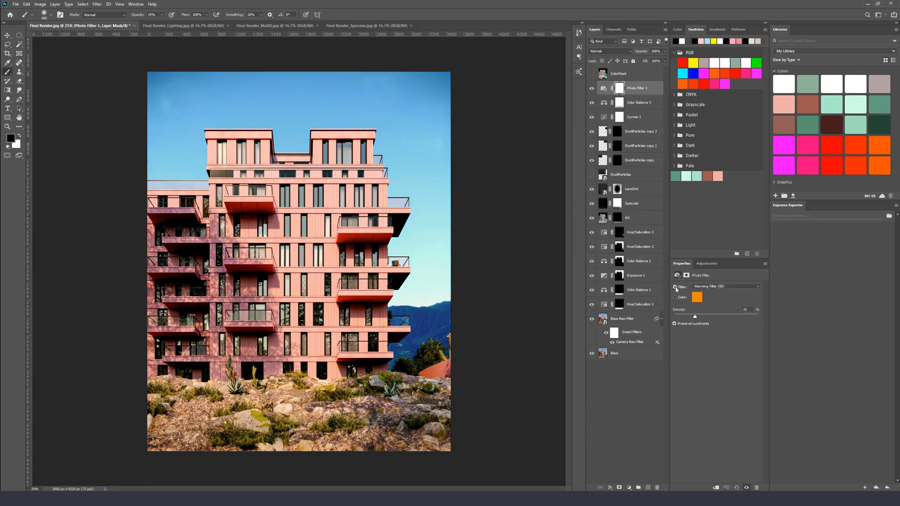
click(716, 288)
click(718, 298)
click(719, 288)
click(720, 288)
scroll(719, 288, down, 5)
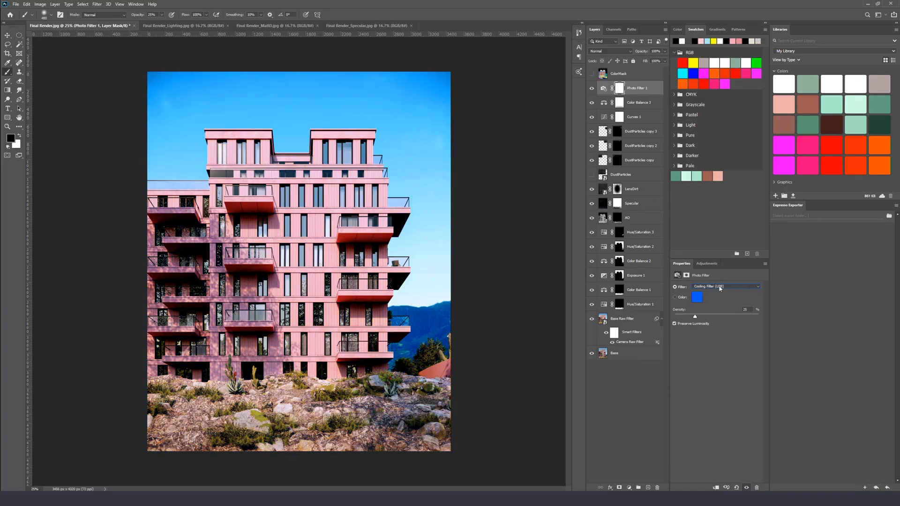
scroll(720, 287, down, 2)
scroll(720, 287, up, 2)
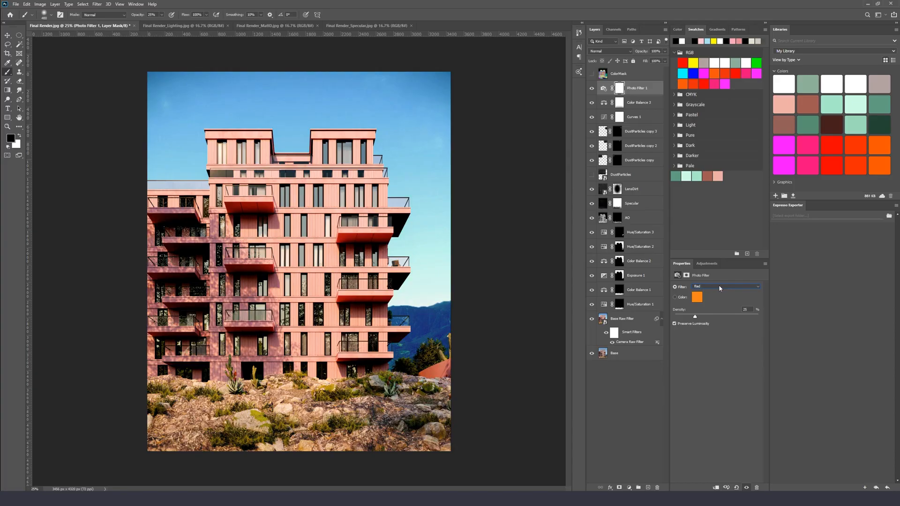
scroll(720, 288, up, 1)
scroll(720, 288, down, 1)
scroll(720, 288, down, 2)
scroll(720, 288, up, 1)
scroll(720, 288, down, 1)
scroll(720, 288, up, 1)
click(707, 291)
click(709, 291)
scroll(752, 309, up, 5)
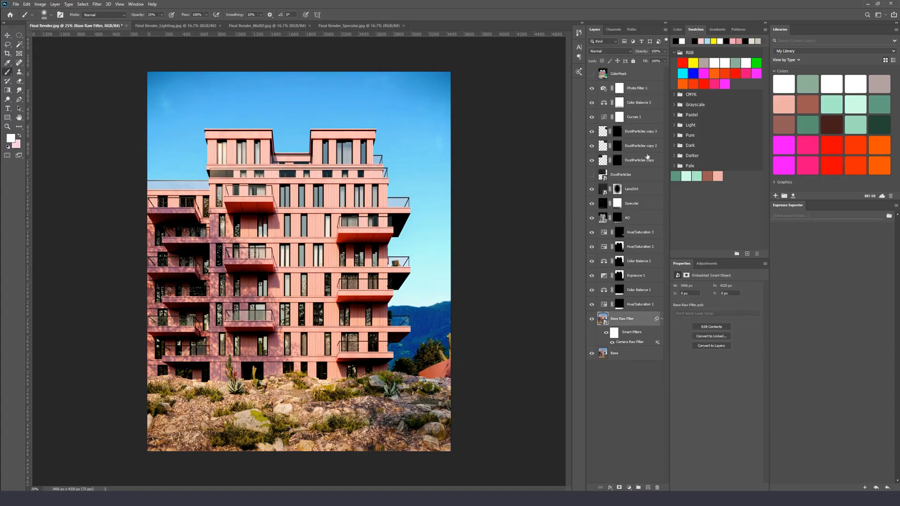
Apply Add Noise to the Base Raw Filter layer with a 2.4% amount and Uniform distribution
key(v)
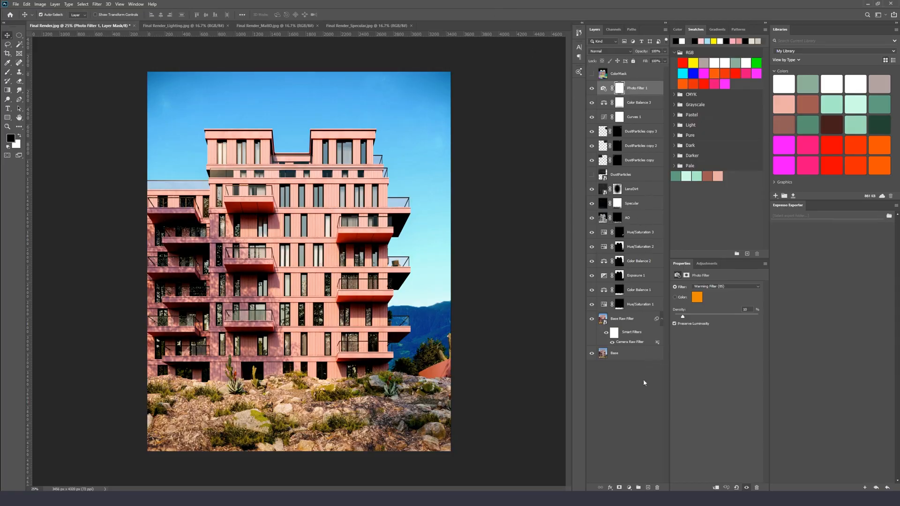
click(635, 323)
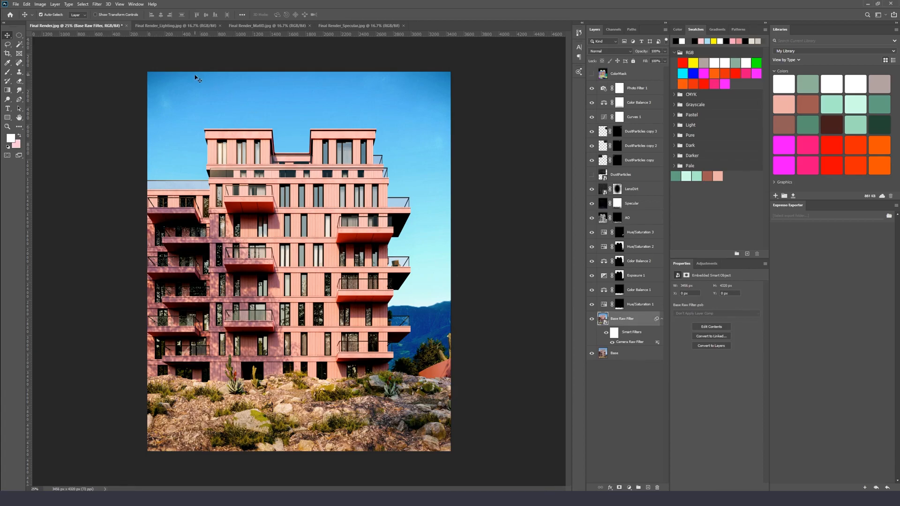
click(96, 4)
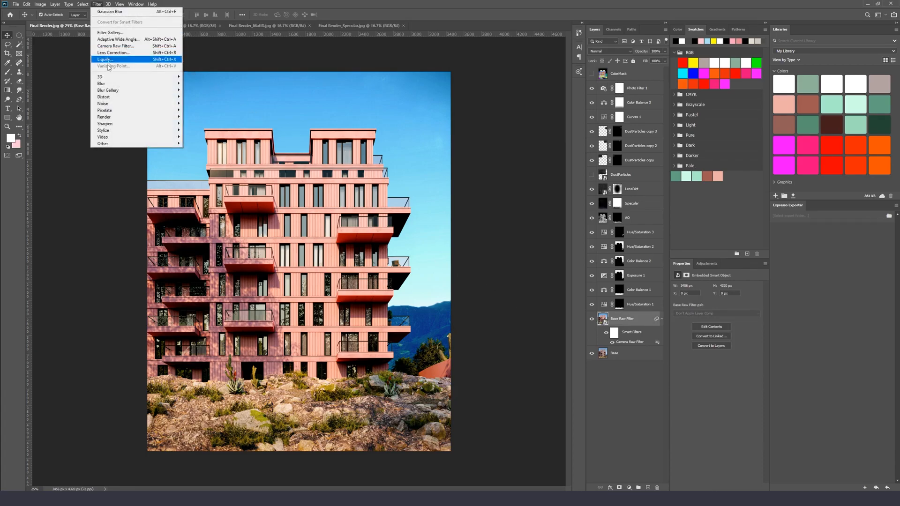
mouse_move(113, 107)
click(197, 103)
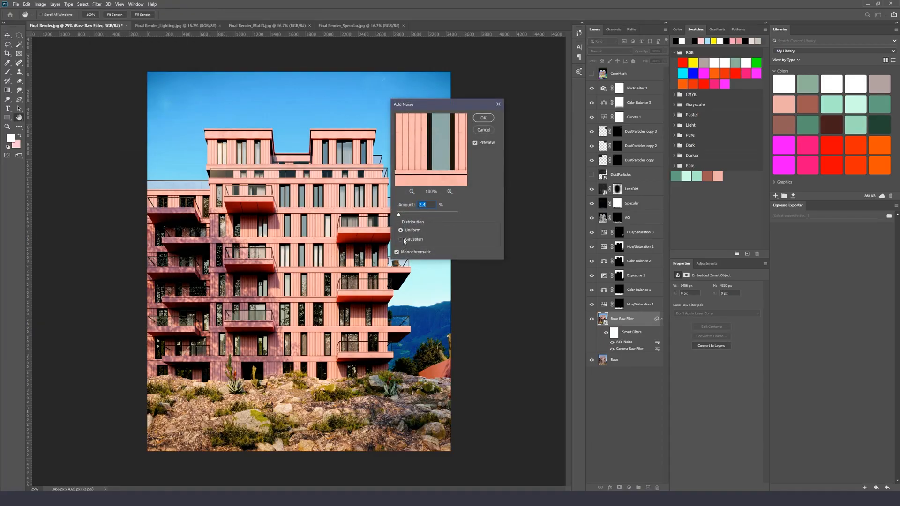
drag(402, 217, 399, 217)
drag(417, 152, 456, 136)
drag(456, 177, 482, 164)
drag(429, 141, 439, 156)
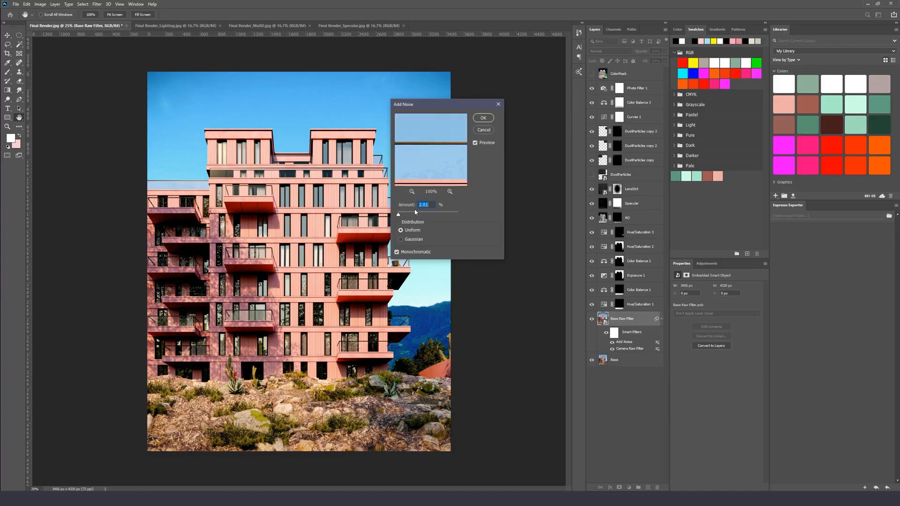
drag(415, 211, 420, 216)
text(2.4)
click(483, 117)
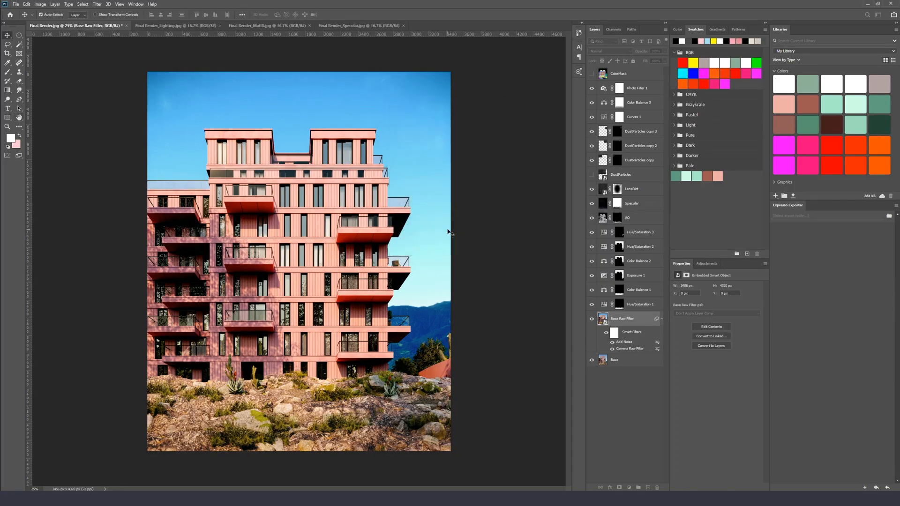
Zoom in and pan across the facade and sky to inspect the added noise up close, then zoom back out
key(ctrl+plus)
key(ctrl+plus)
key(ctrl+plus)
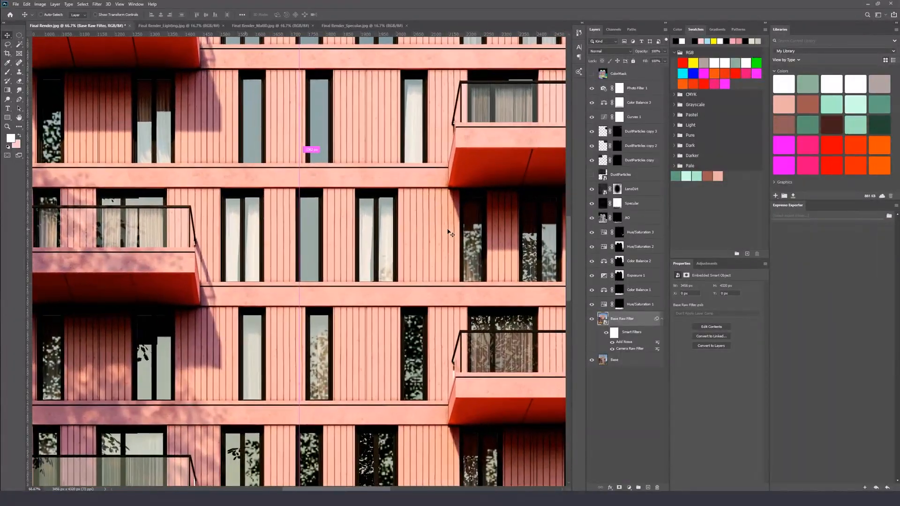
key(ctrl+plus)
drag(449, 232, 142, 291)
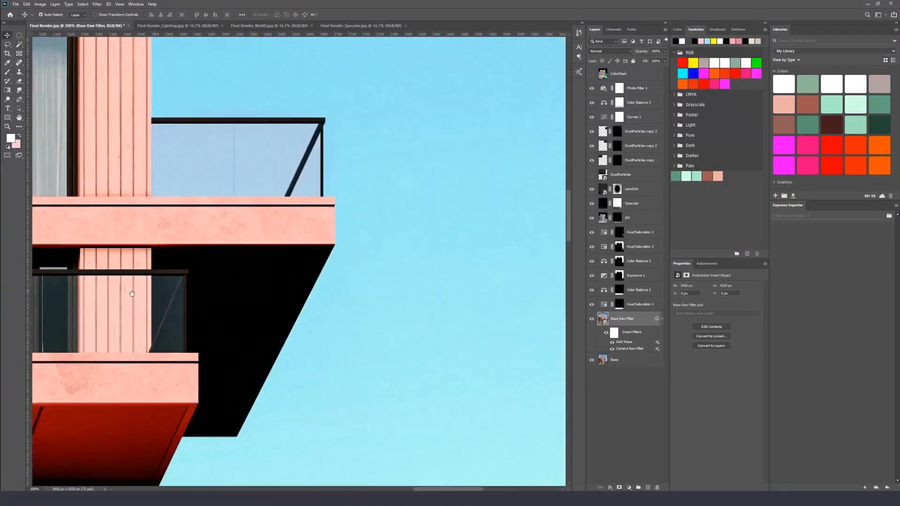
drag(239, 233, 321, 484)
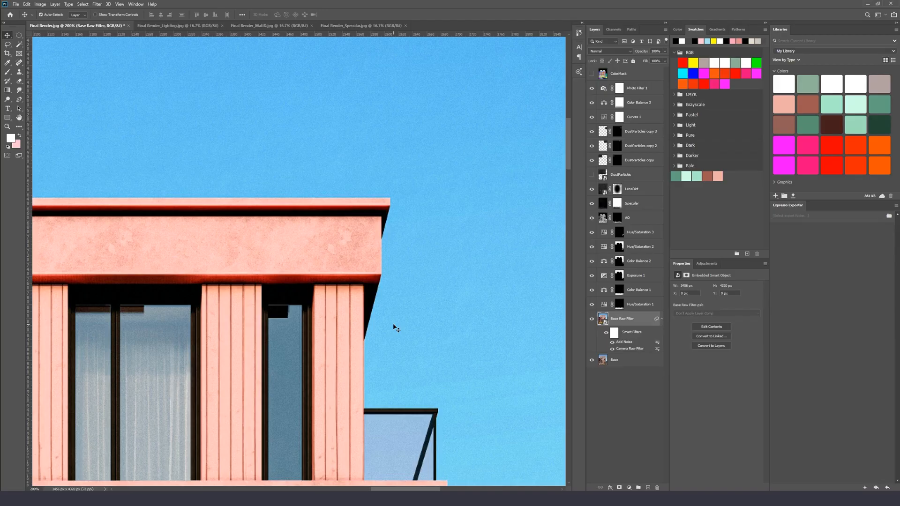
key(ctrl+minus)
key(ctrl+minus)
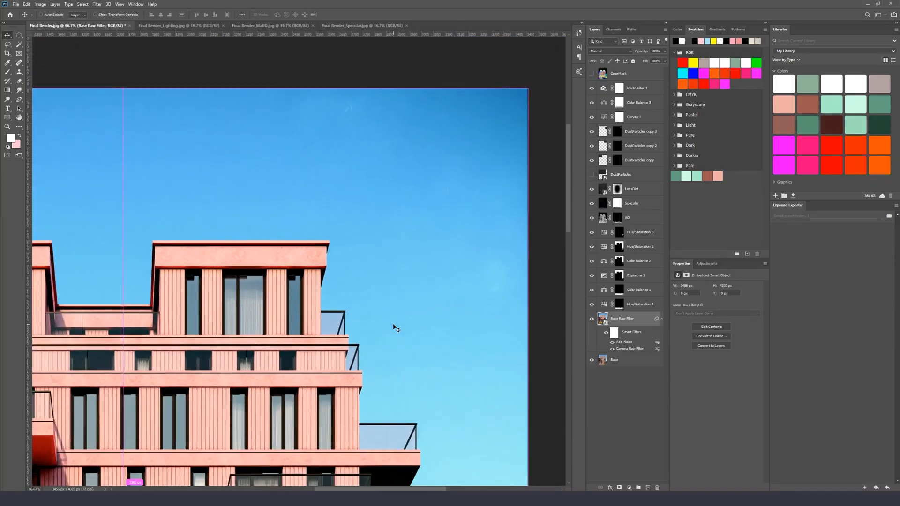
key(ctrl+minus)
key(ctrl+minus)
key(ctrl+minus)
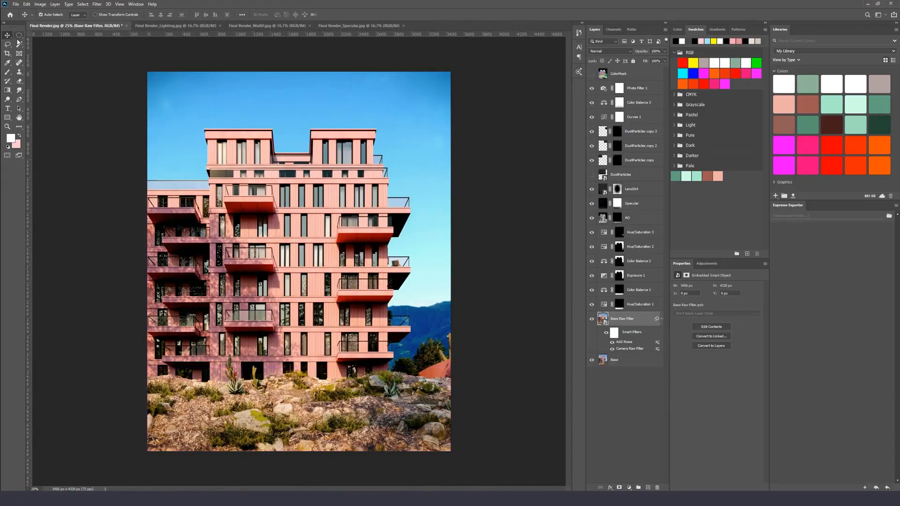
Toggle the Photo Filter 1 layer's visibility to compare, then delete the Photo Filter 1 layer
click(641, 92)
click(592, 89)
click(592, 89)
click(592, 89)
click(592, 90)
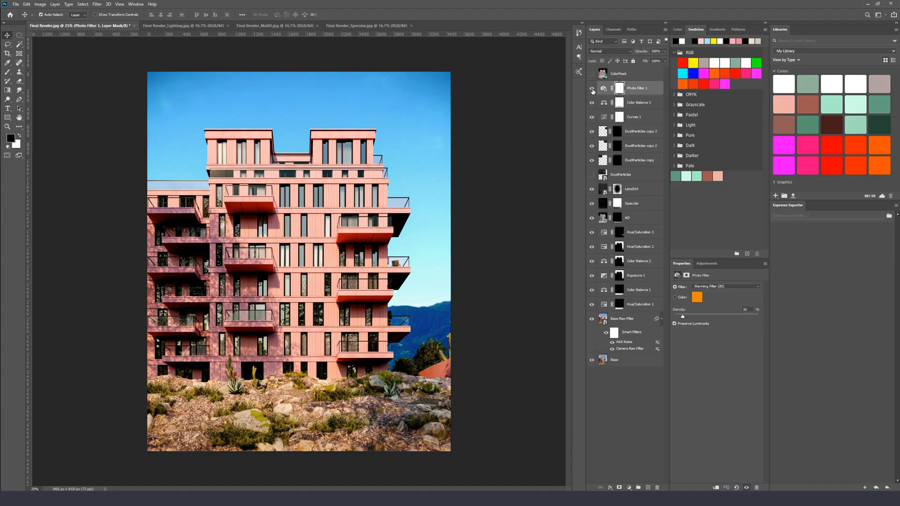
click(593, 91)
drag(645, 90, 657, 488)
Add a Hue/Saturation adjustment layer above Color Balance 3 and lower its saturation slightly
click(638, 89)
click(629, 487)
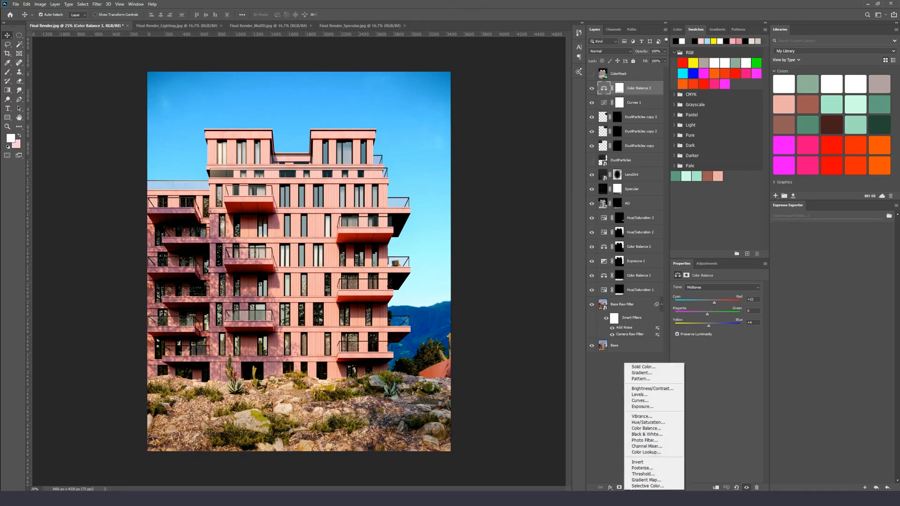
click(650, 423)
drag(717, 329, 712, 330)
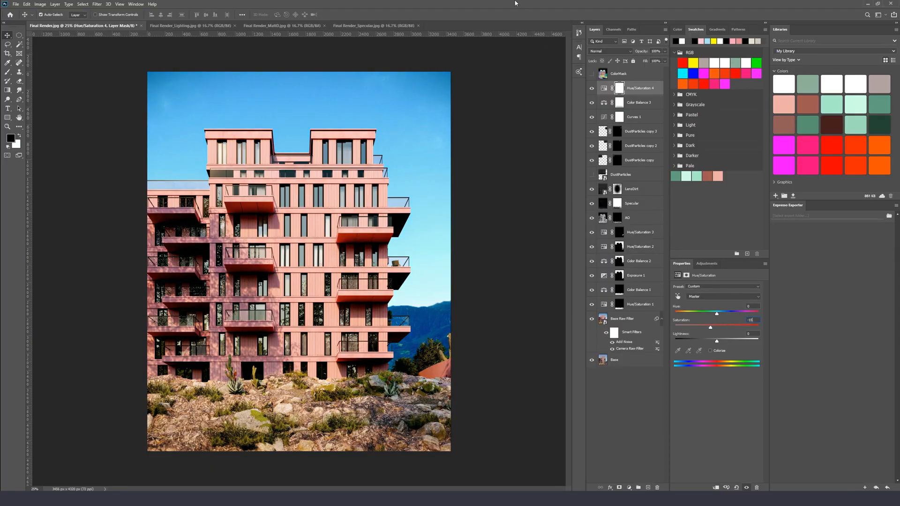
Toggle the Hue/Saturation 4 and ColorMask layers on and off to compare their effect
click(591, 88)
click(592, 88)
click(602, 74)
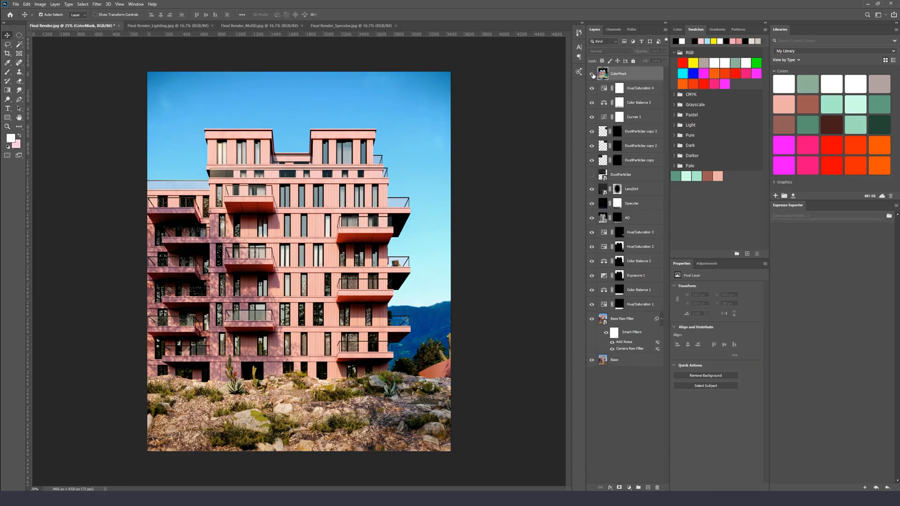
click(592, 74)
click(592, 73)
Invert the Hue/Saturation 4 mask, fill it, and paint over the building so the desaturation affects only part of the facade
click(619, 88)
key(d)
key(b)
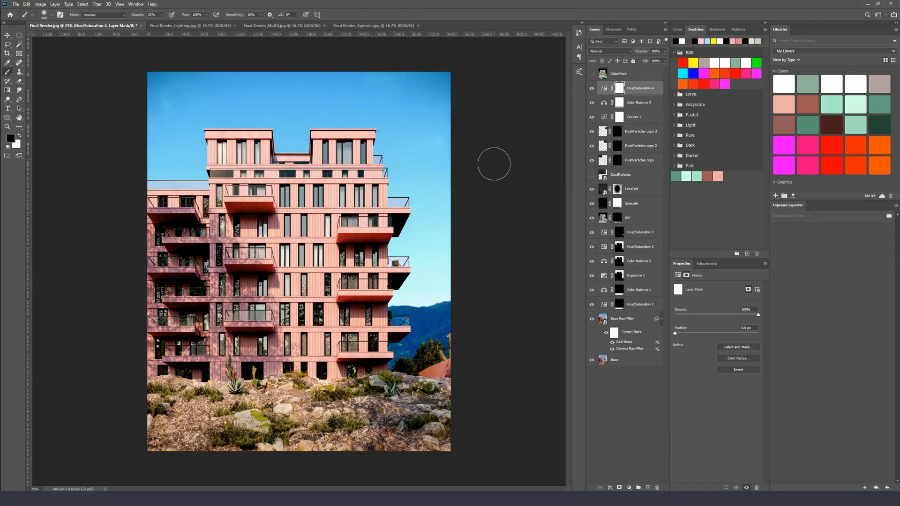
key(ctrl+i)
key(x)
key(x)
key(x)
key(alt+BackSpace)
key(x)
mouse_move(280, 185)
mouse_down()
mouse_move(272, 227)
mouse_move(245, 166)
mouse_move(255, 220)
mouse_up()
mouse_move(326, 286)
mouse_down()
mouse_move(334, 338)
mouse_move(249, 356)
mouse_move(156, 284)
mouse_move(330, 147)
mouse_up()
key(v)
click(592, 89)
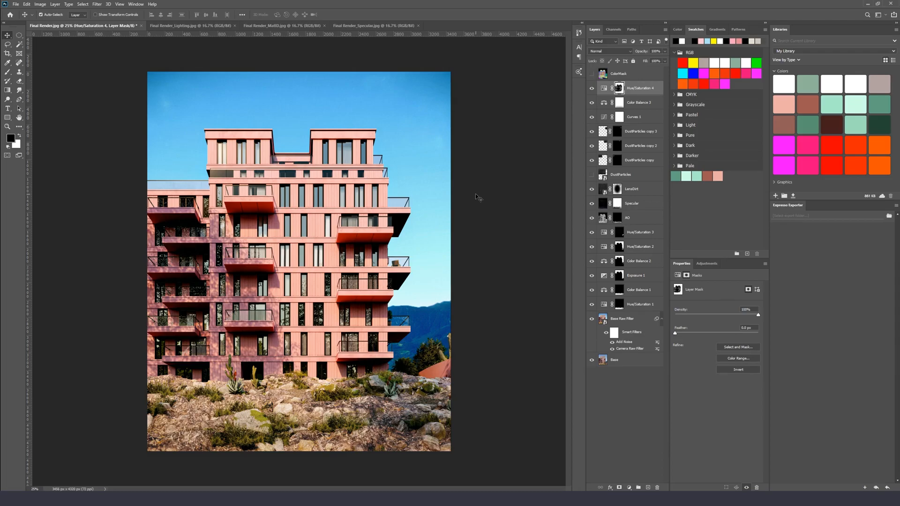
Crop the image with the Crop tool at a 4:5 portrait ratio around a section of the facade
click(7, 62)
key(c)
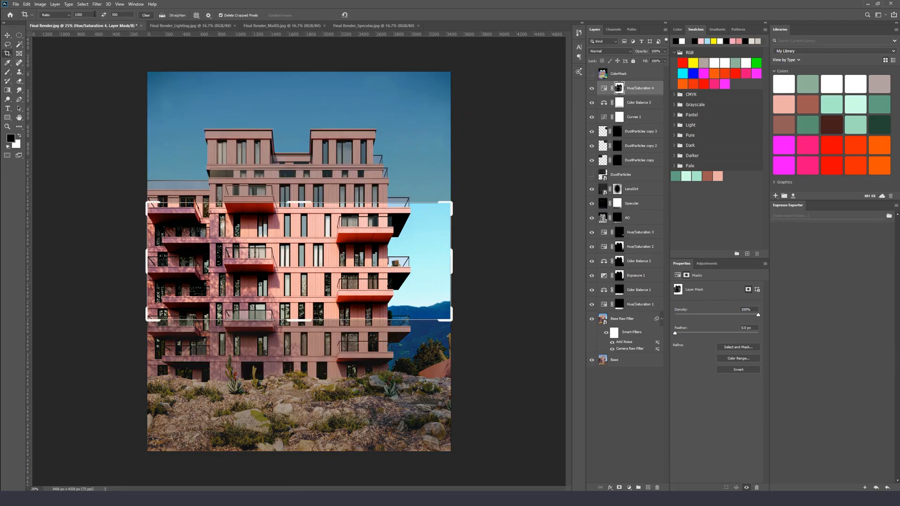
click(48, 15)
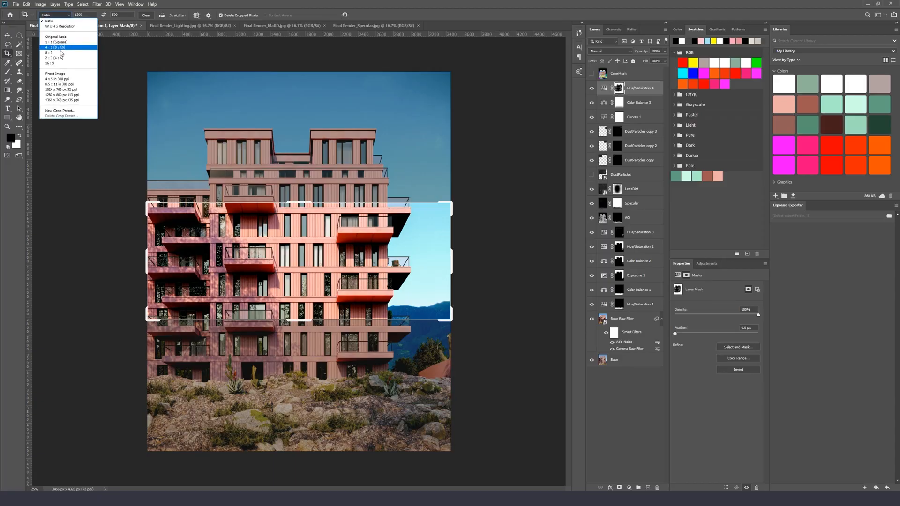
click(63, 48)
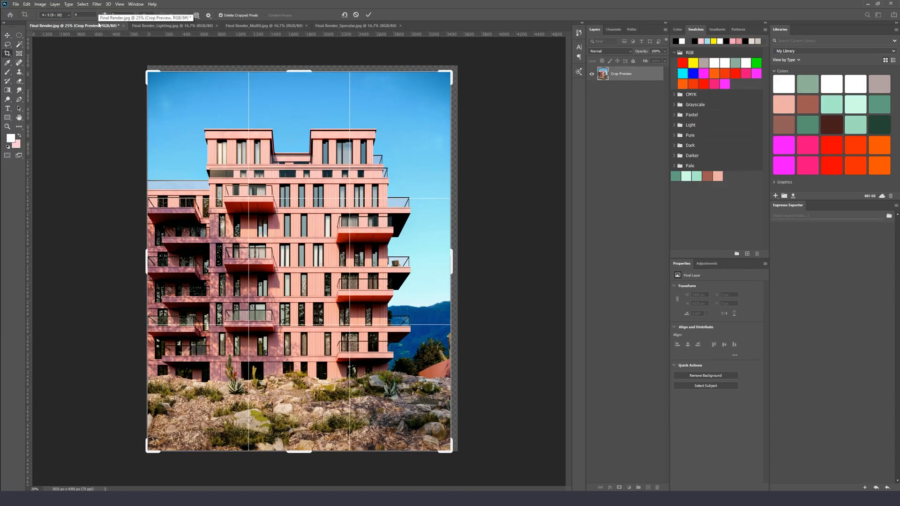
text(3)
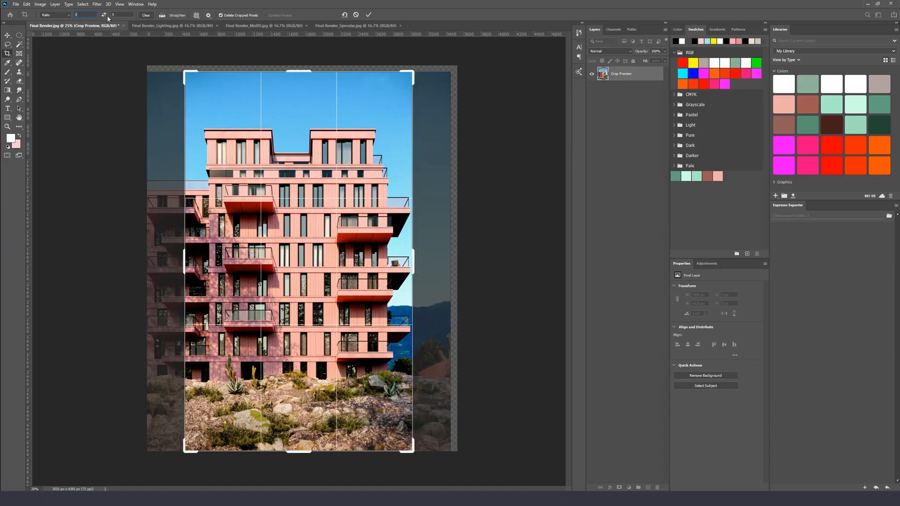
key(ctrl+z)
click(103, 15)
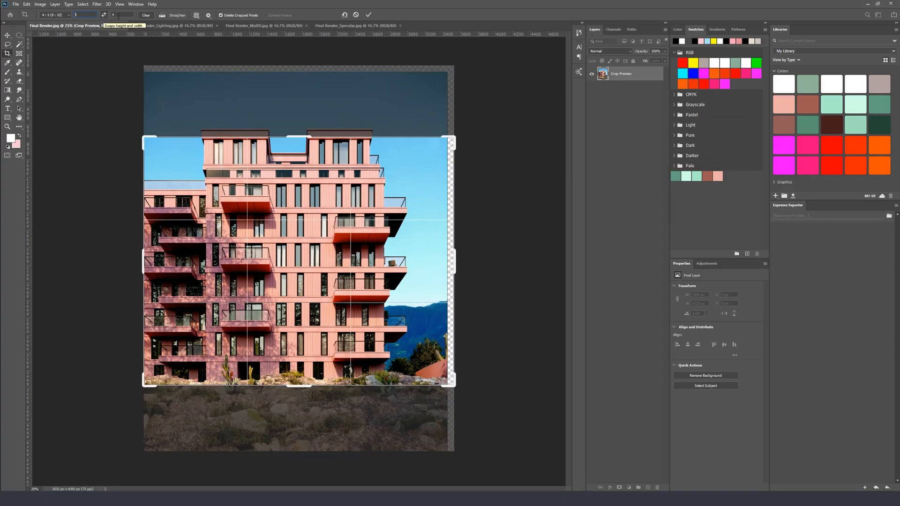
click(104, 16)
drag(451, 69, 383, 115)
drag(402, 393, 370, 362)
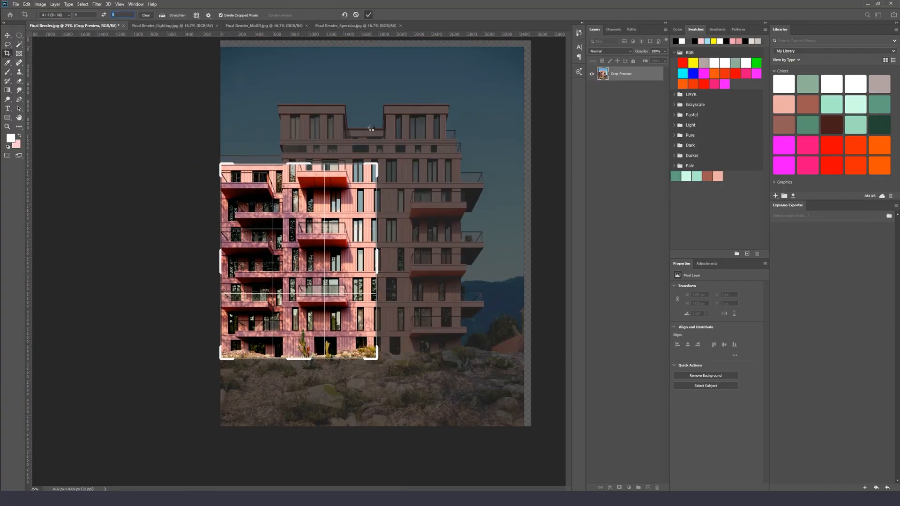
key(Return)
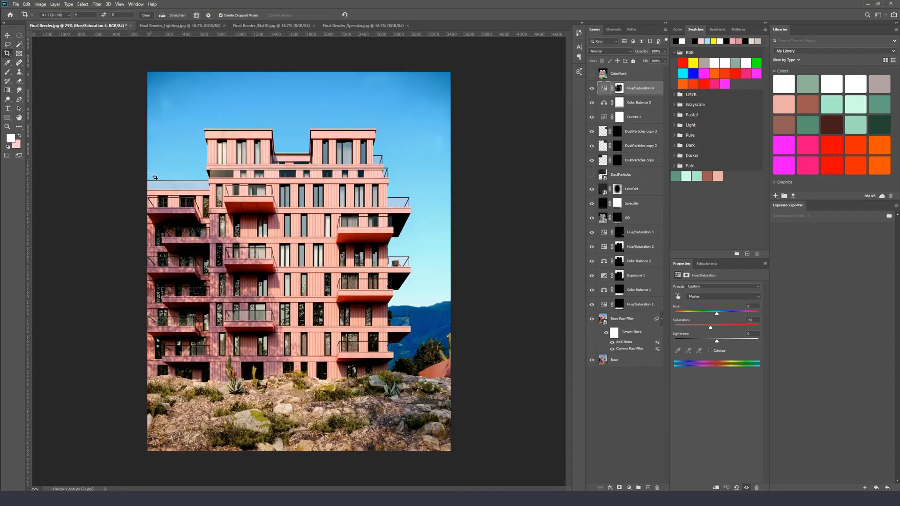
drag(143, 181, 308, 410)
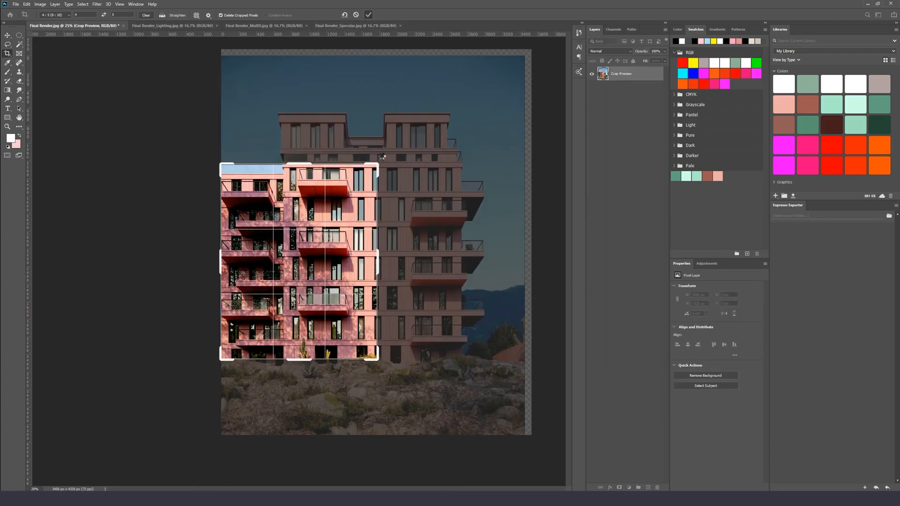
key(Return)
Zoom around the cropped image, undo the crop and redo it to compare before and after
key(ctrl+plus)
key(ctrl+plus)
key(ctrl+plus)
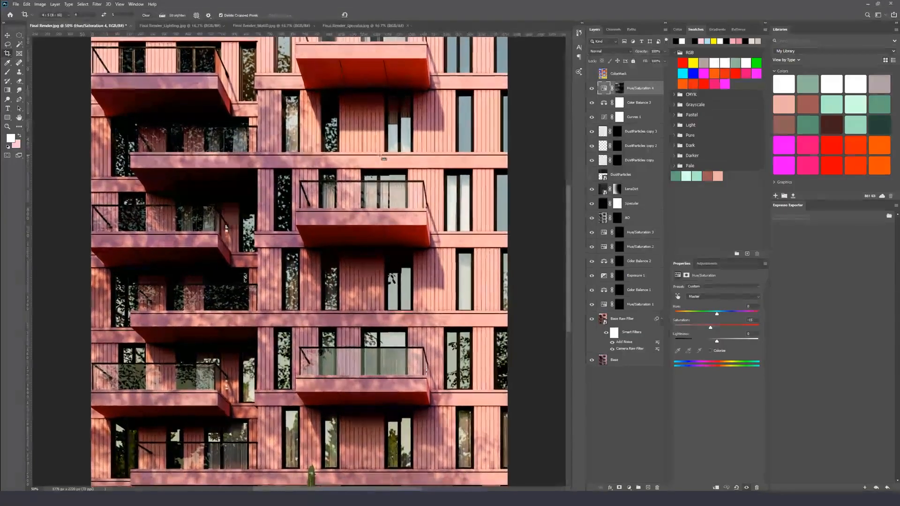
key(ctrl+minus)
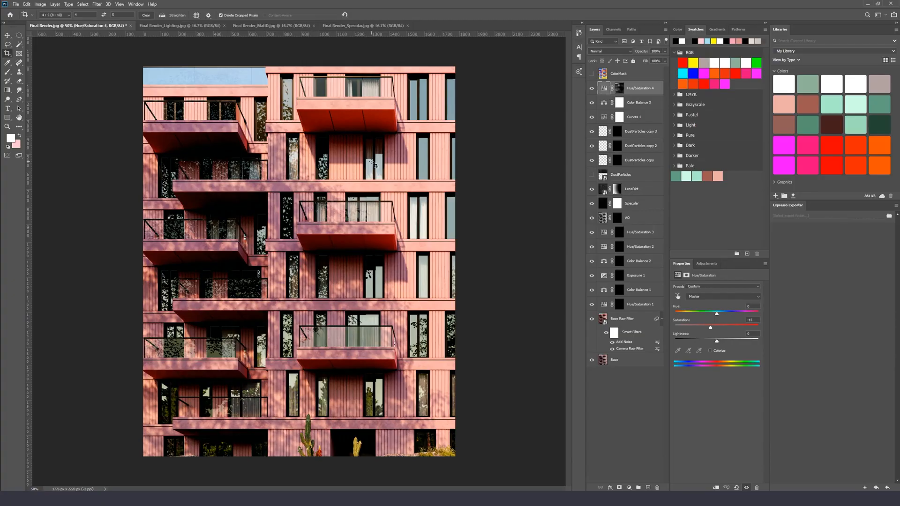
key(ctrl)
key(ctrl+z)
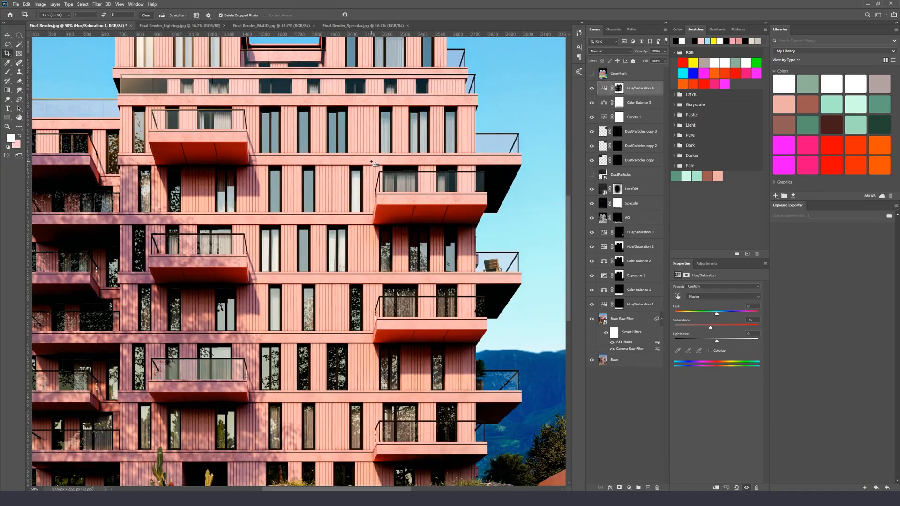
key(ctrl+plus)
key(ctrl+minus)
key(ctrl+minus)
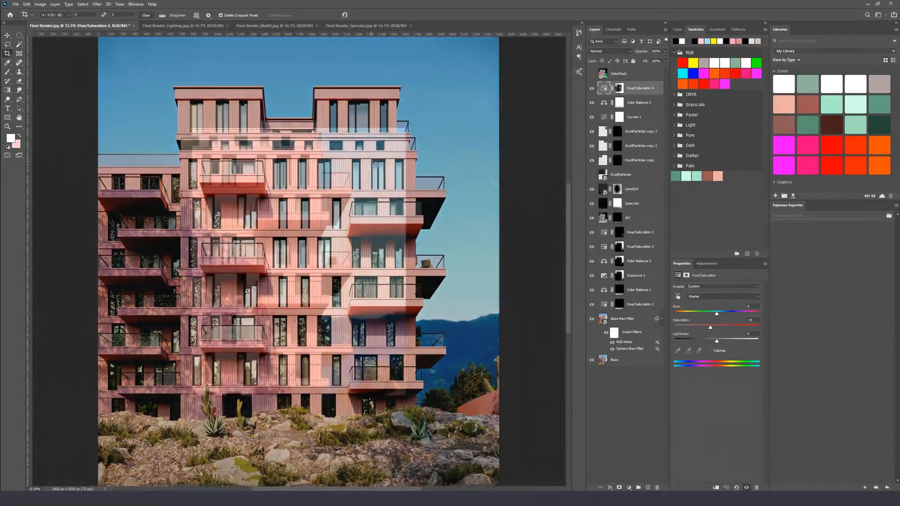
key(ctrl+shift+z)
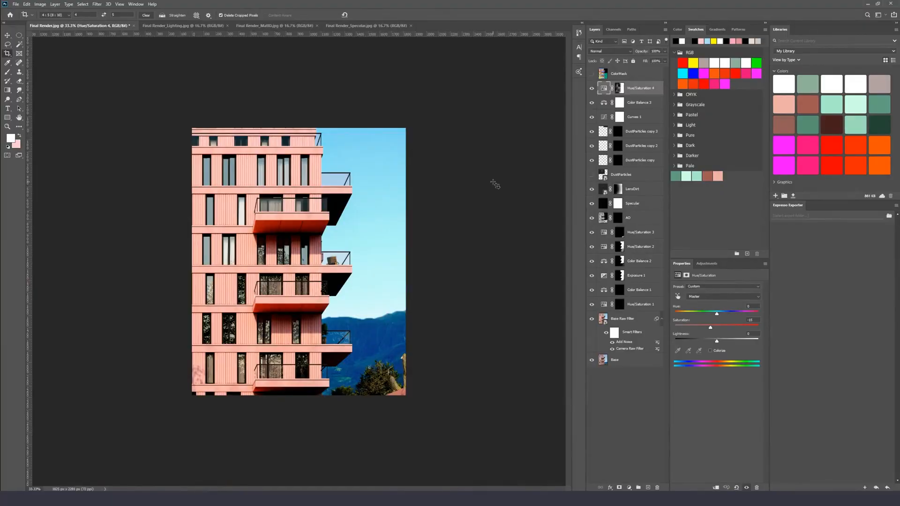